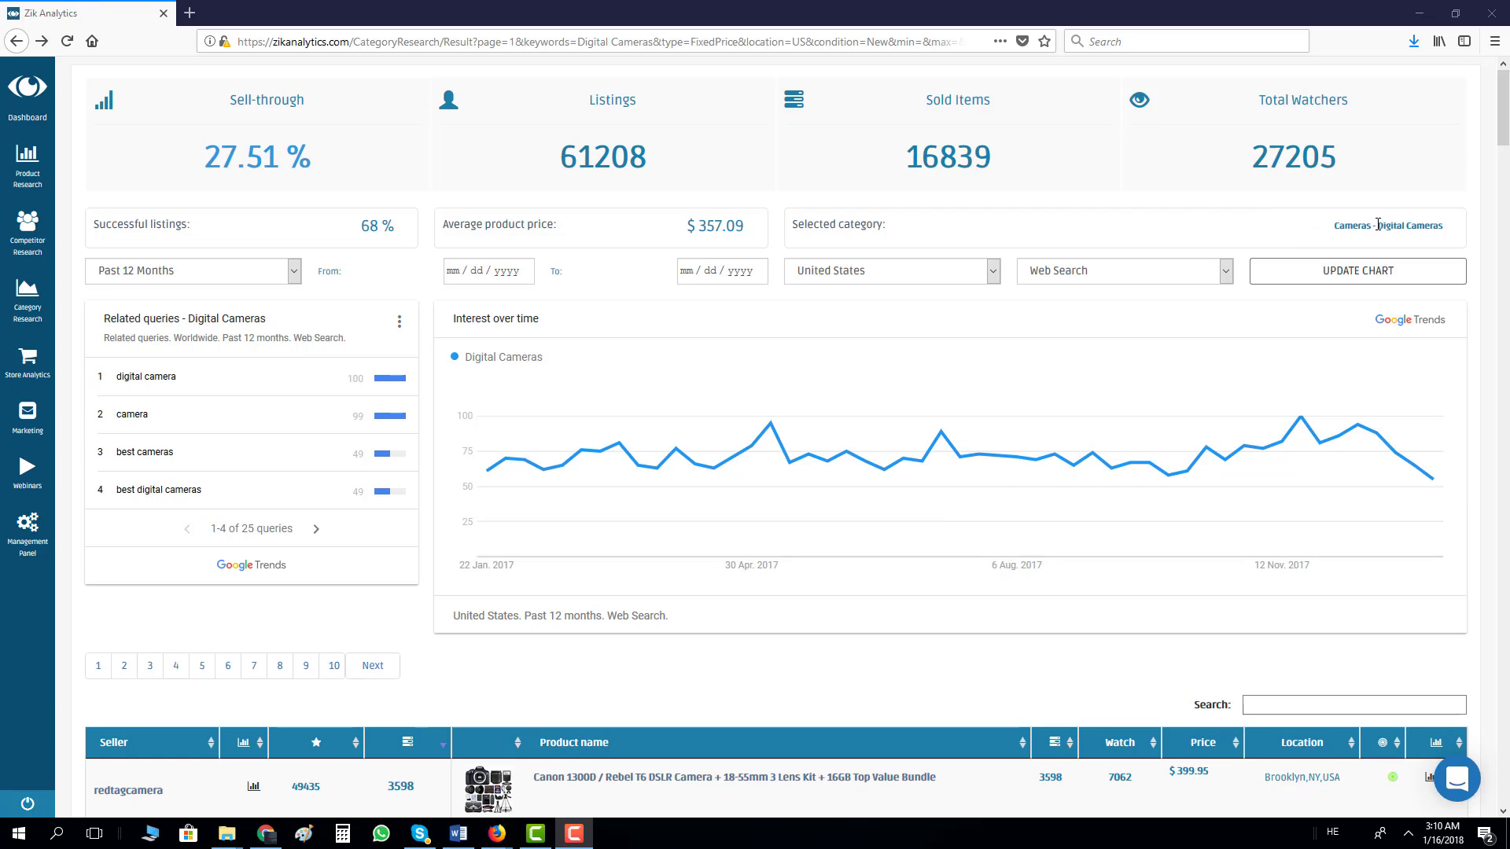
# Step: Examine the selected category and the product listings below the Google Trends section
pyautogui.moveTo(1381, 229); pyautogui.dragTo(1425, 214)
pyautogui.click(1447, 227)
pyautogui.click(1379, 228)
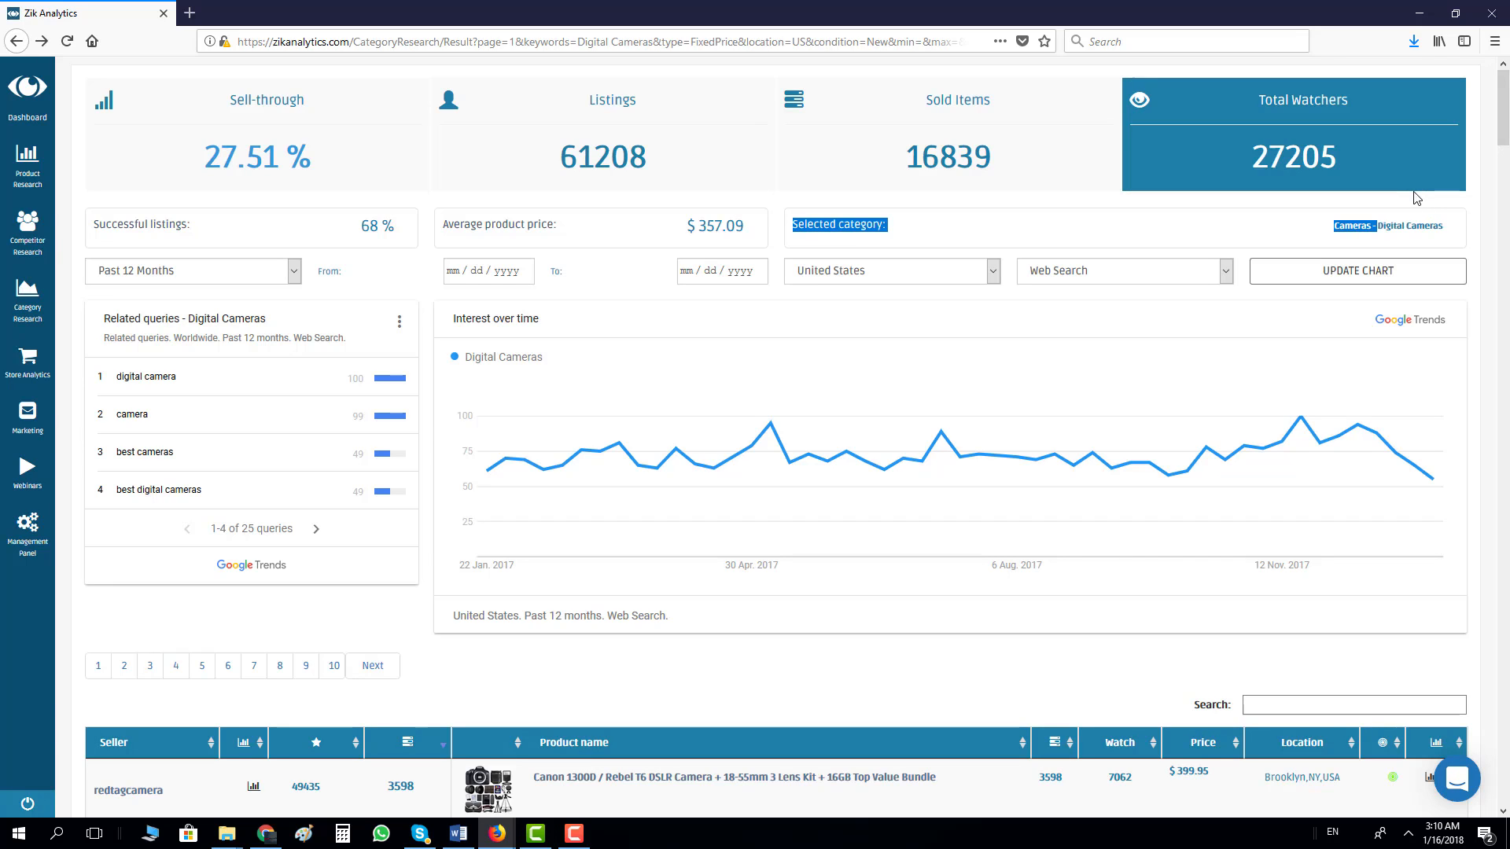
pyautogui.click(1374, 243)
pyautogui.moveTo(1383, 226); pyautogui.dragTo(1438, 227)
pyautogui.click(1396, 227)
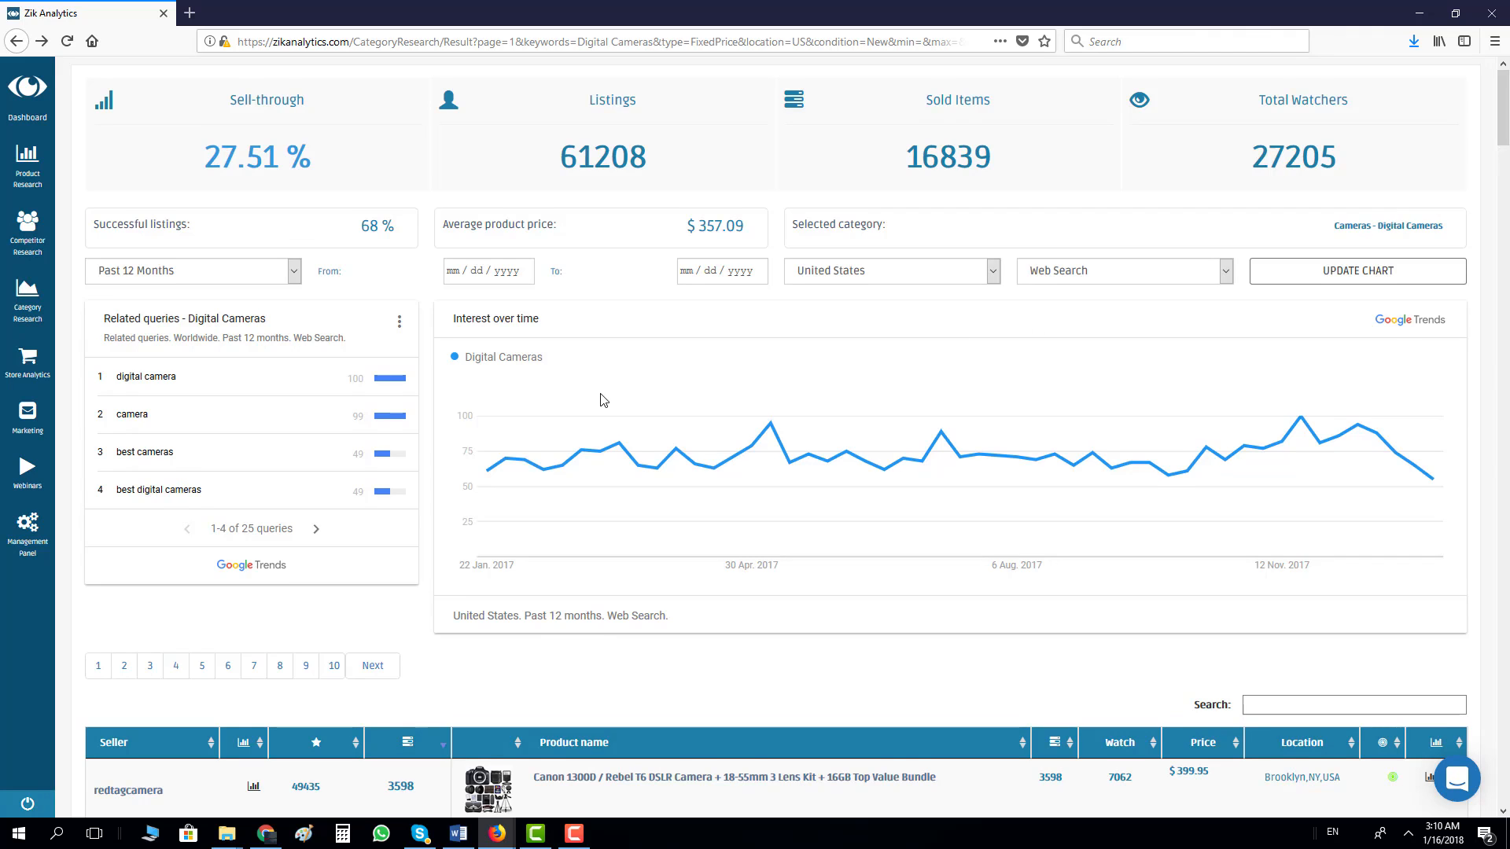
pyautogui.scroll(-2, 603, 397)
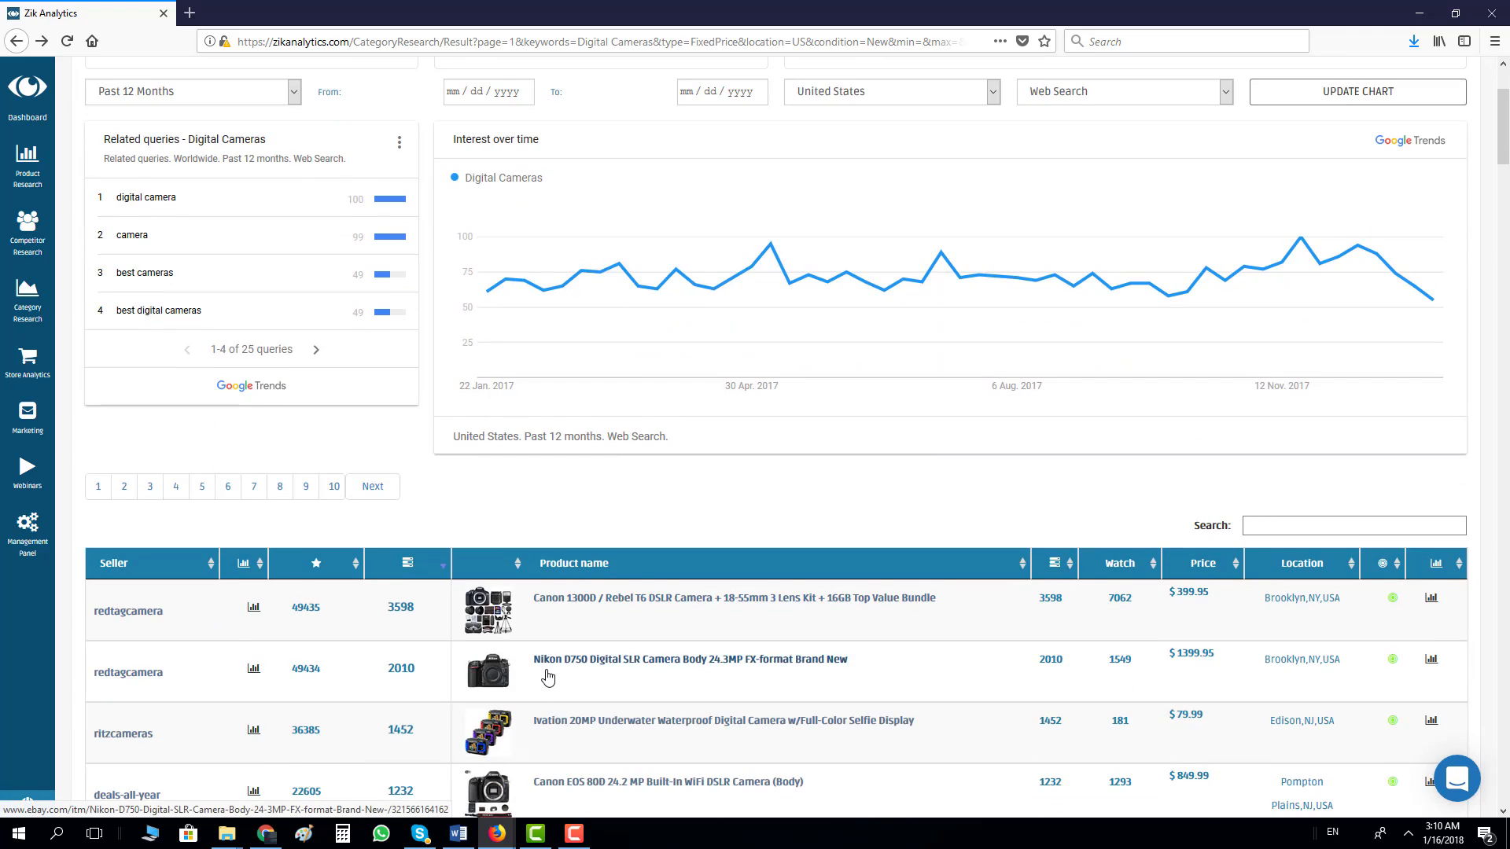
pyautogui.scroll(-1, 554, 665)
pyautogui.scroll(3, 572, 603)
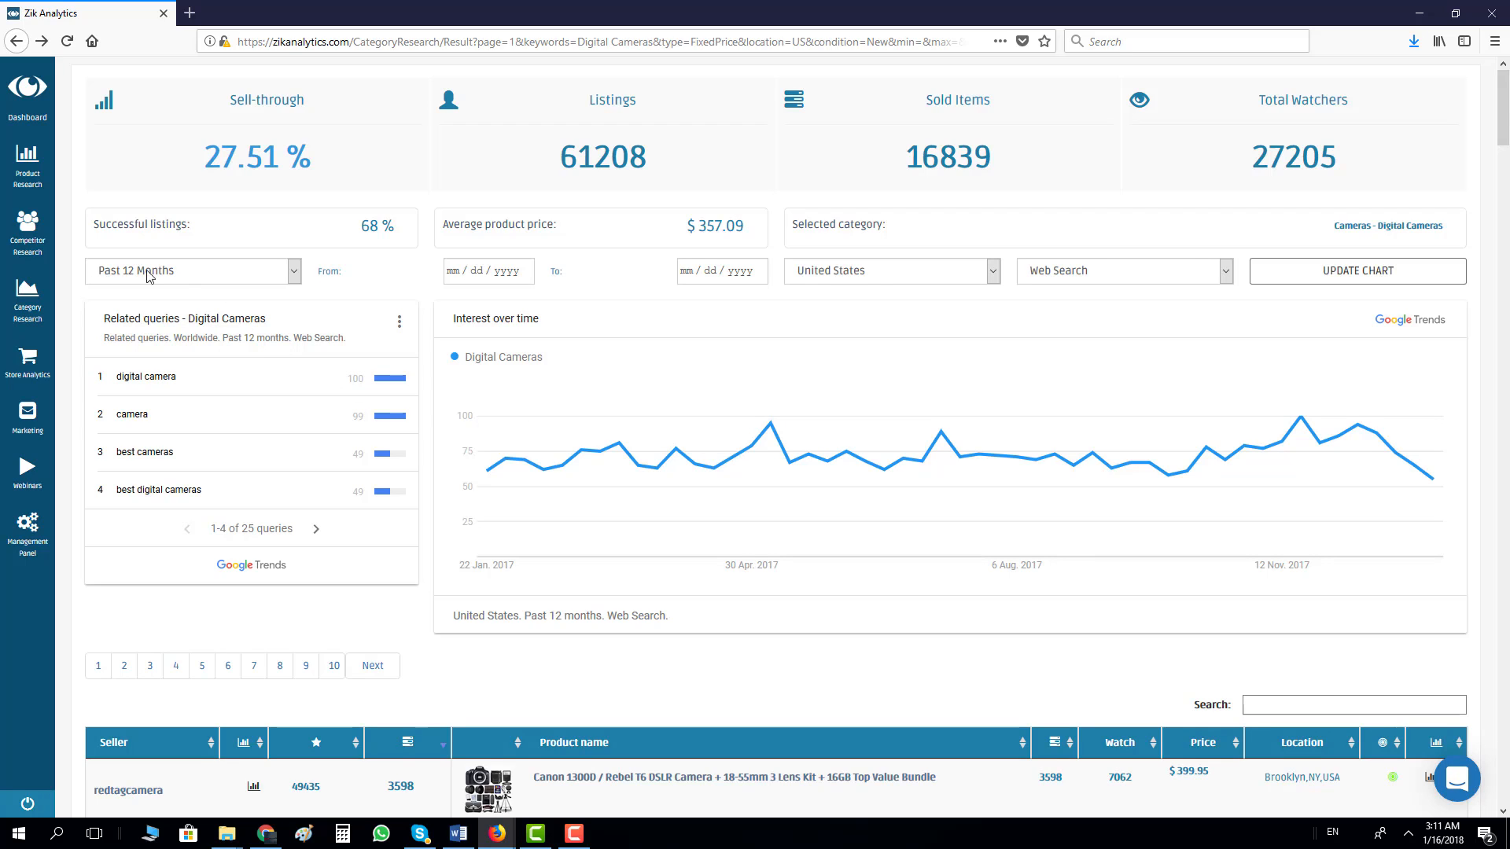
# Step: Set the trend chart's time period to Custom Range and check the start-date calendar without picking a date
pyautogui.click(293, 273)
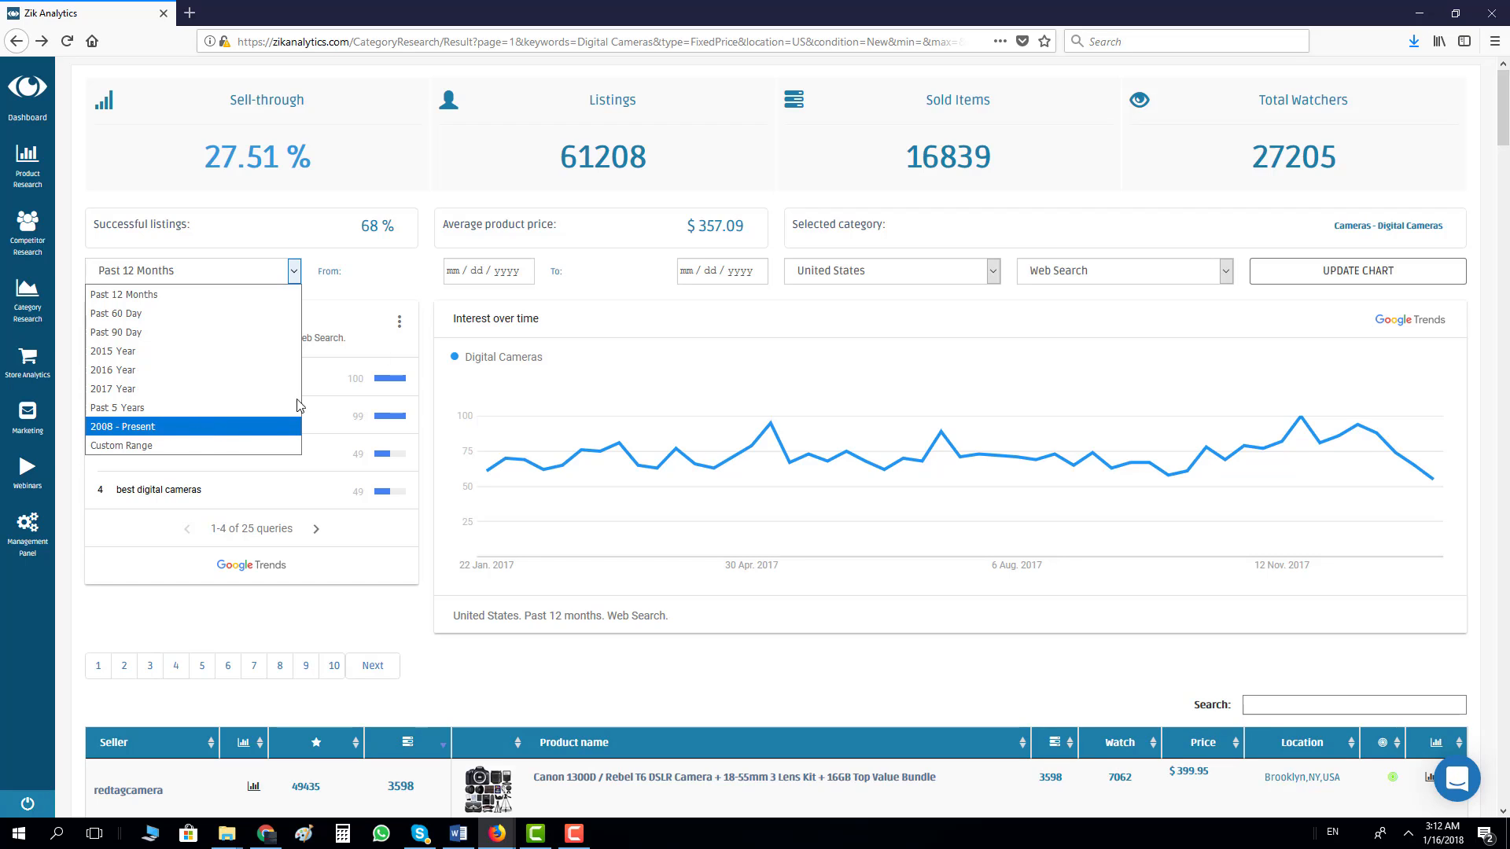
pyautogui.click(176, 445)
pyautogui.click(485, 280)
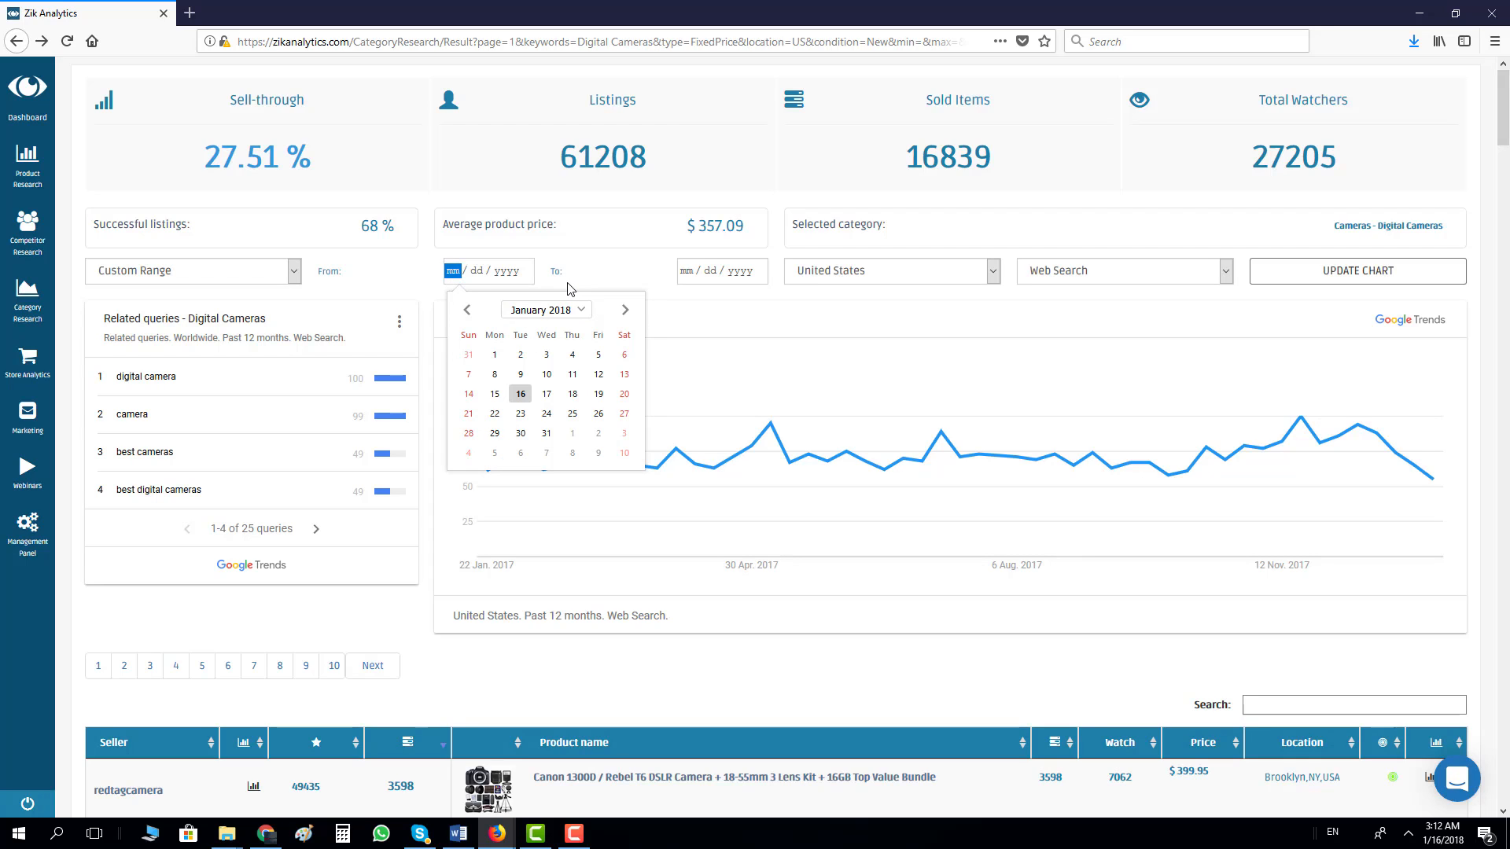
pyautogui.click(602, 285)
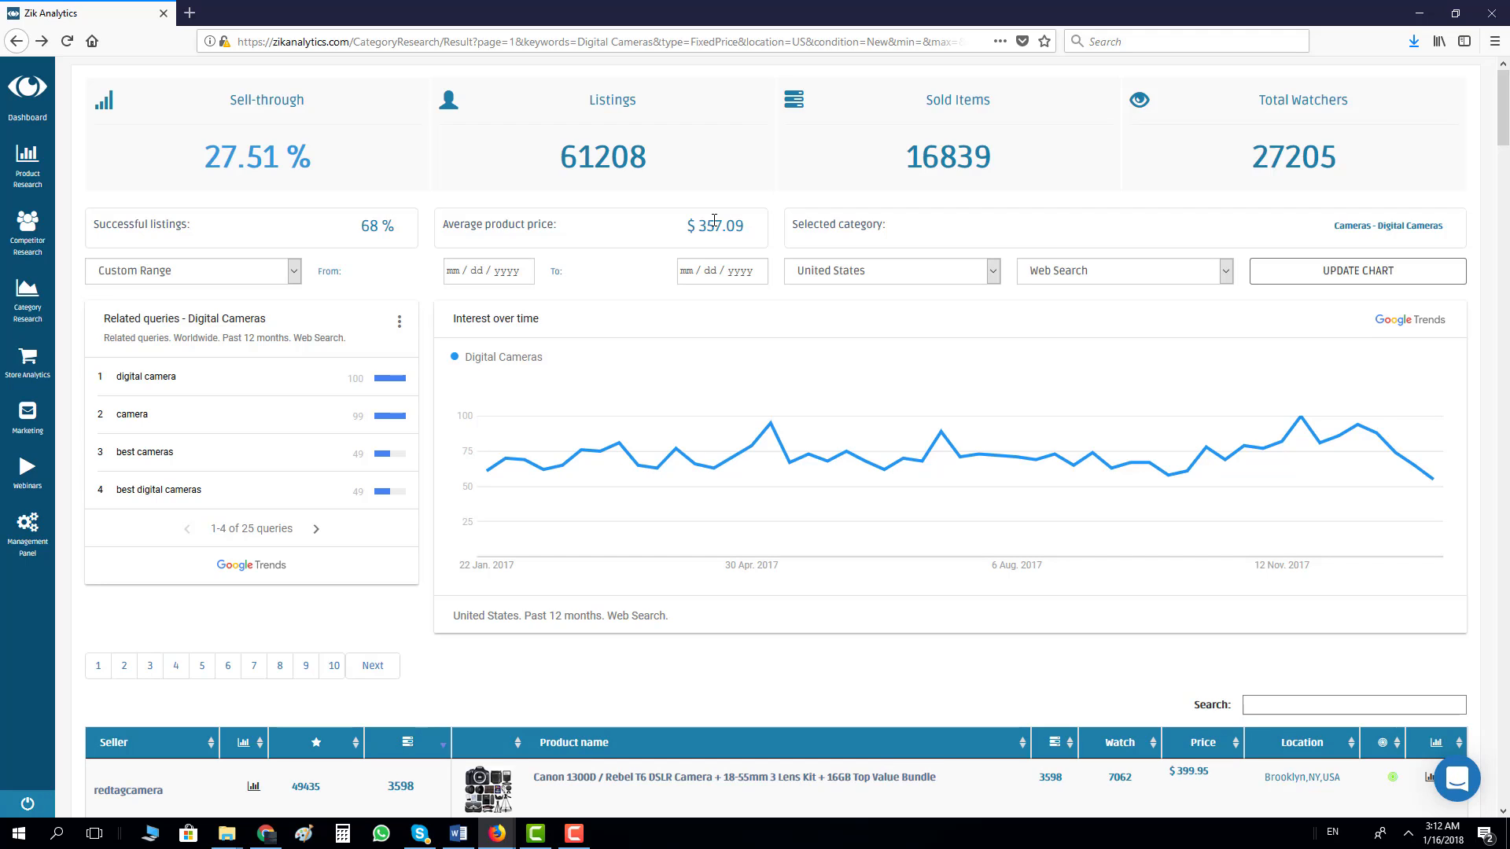
pyautogui.click(477, 271)
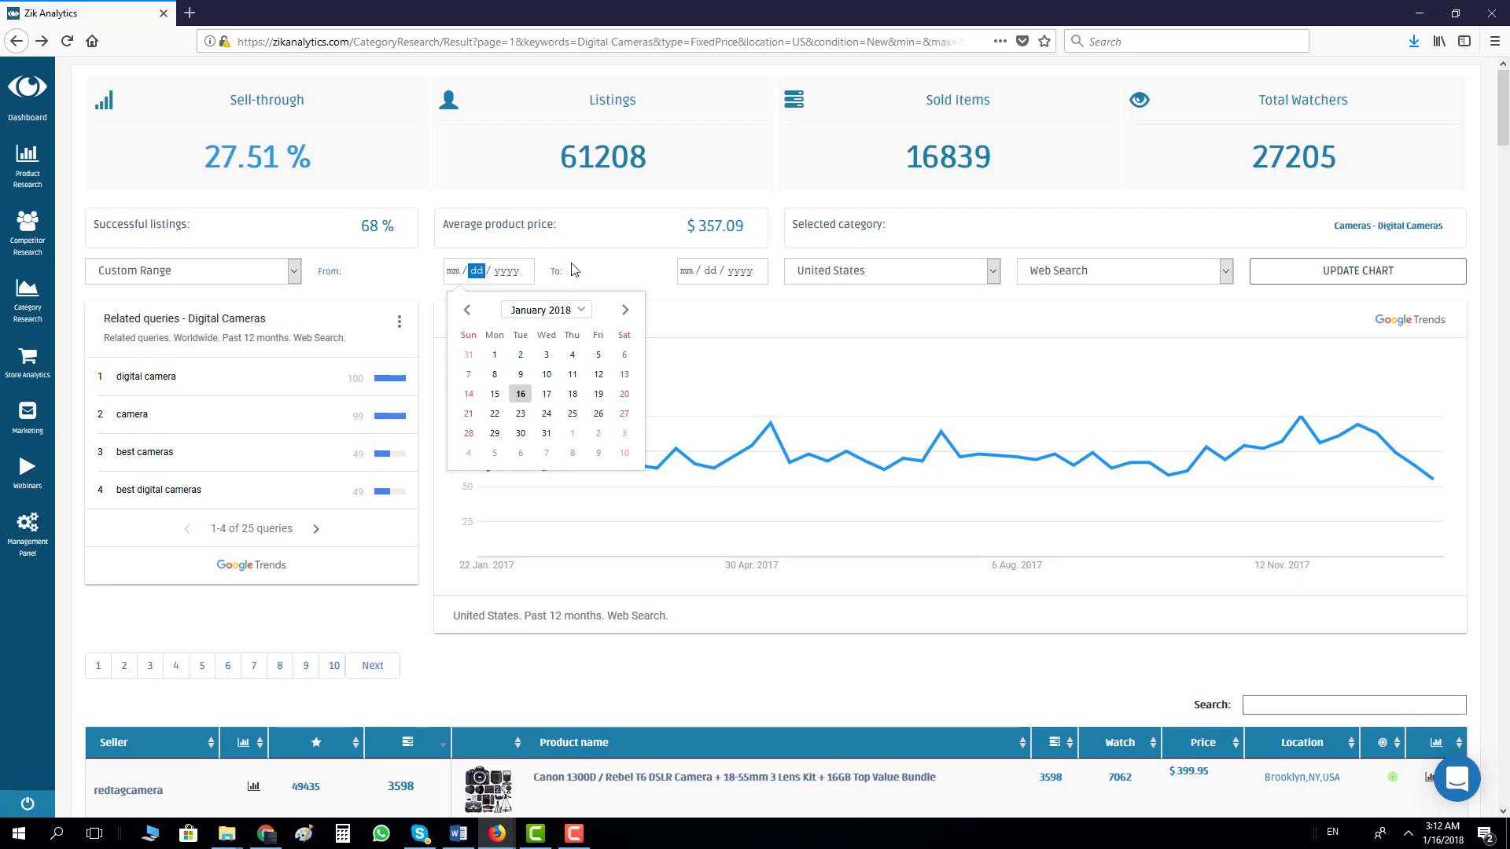
pyautogui.click(607, 269)
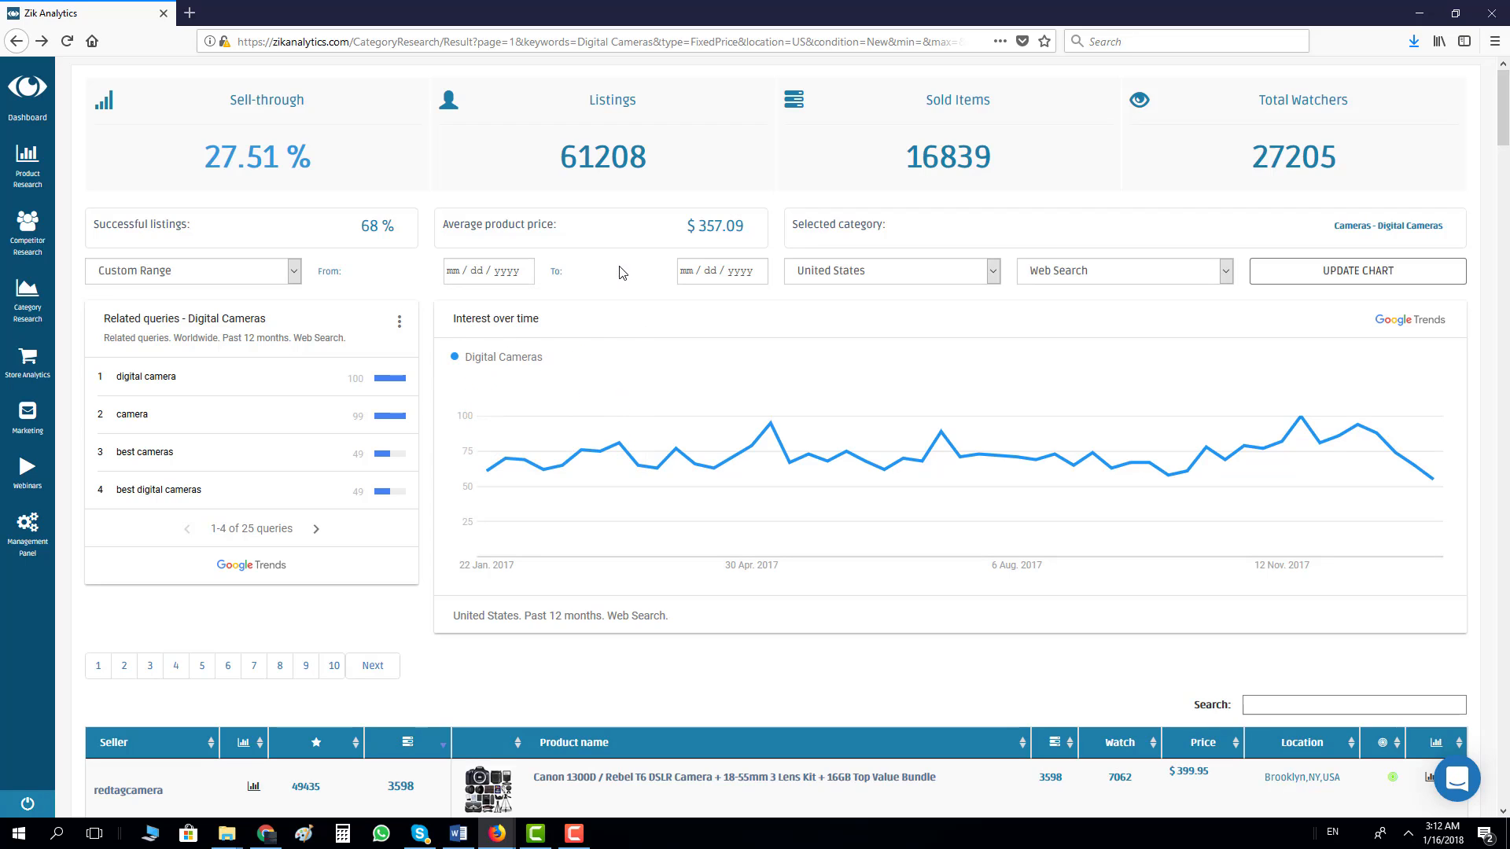
# Step: Review the location and search-type options for the trend chart, keeping United States and Web Search
pyautogui.click(844, 272)
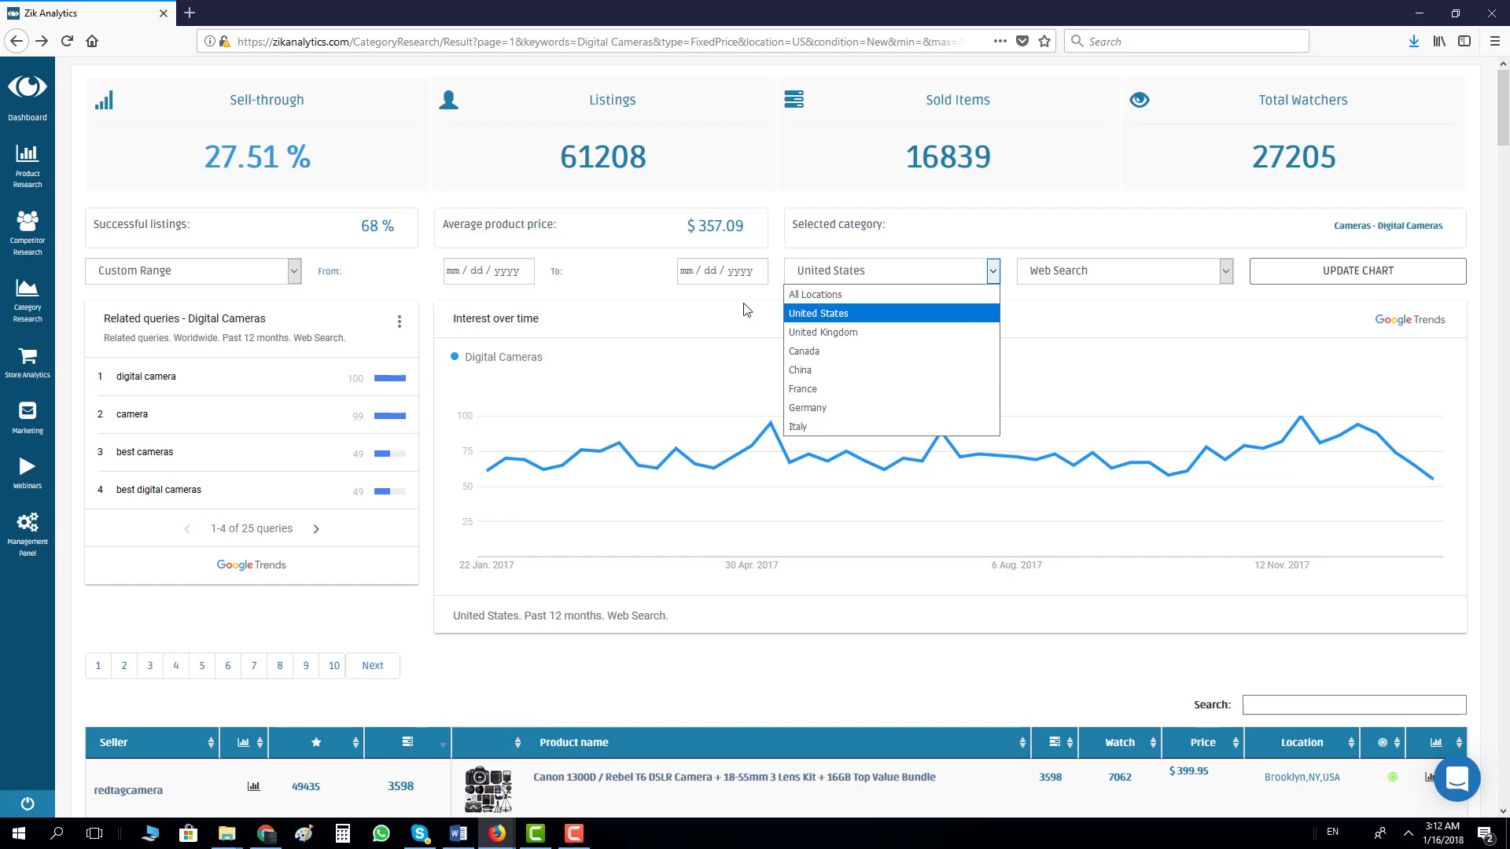
pyautogui.click(816, 314)
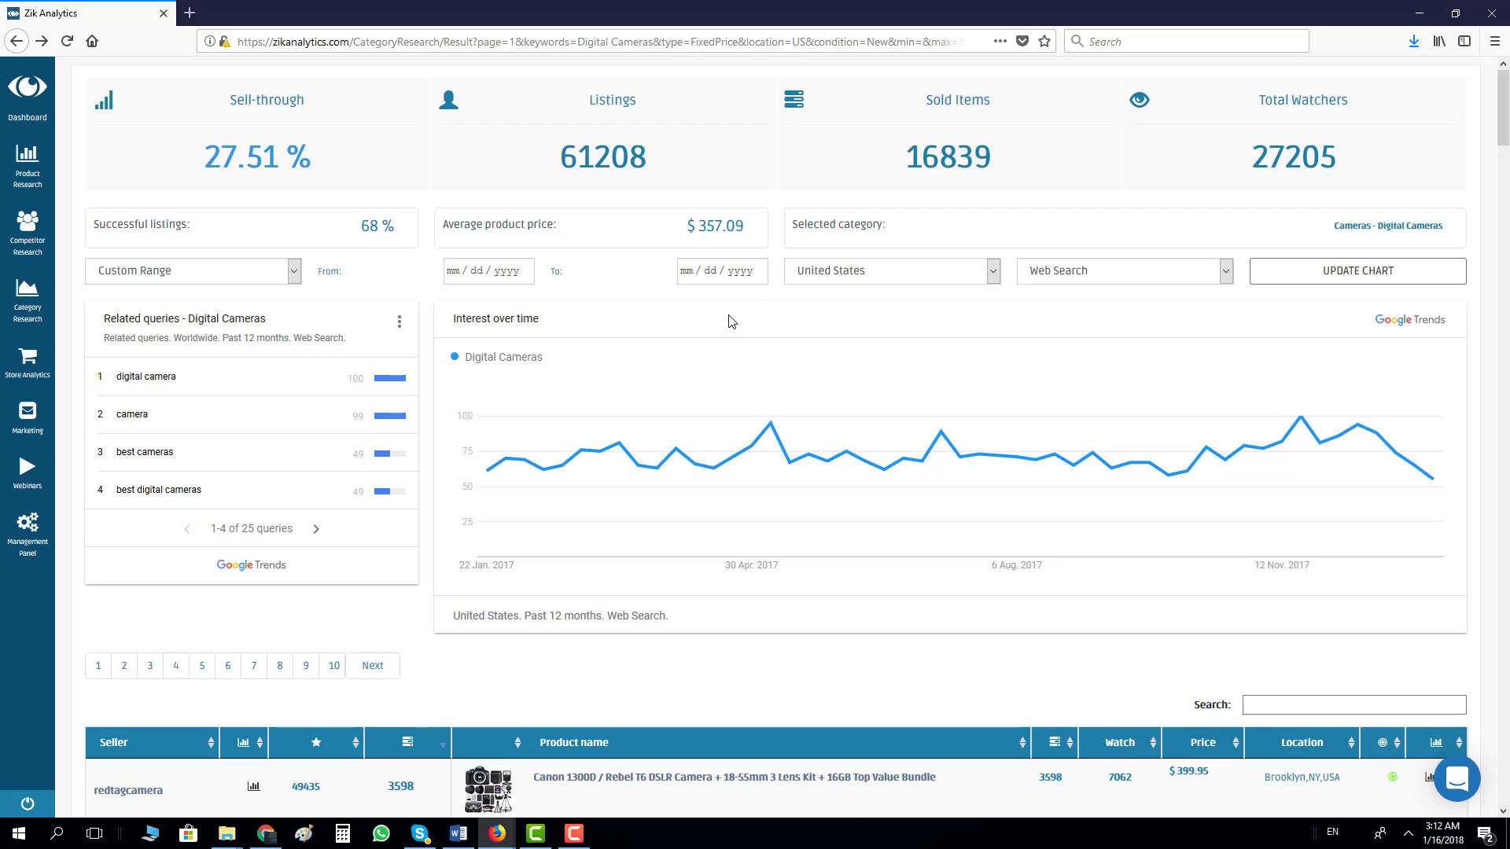
pyautogui.click(856, 281)
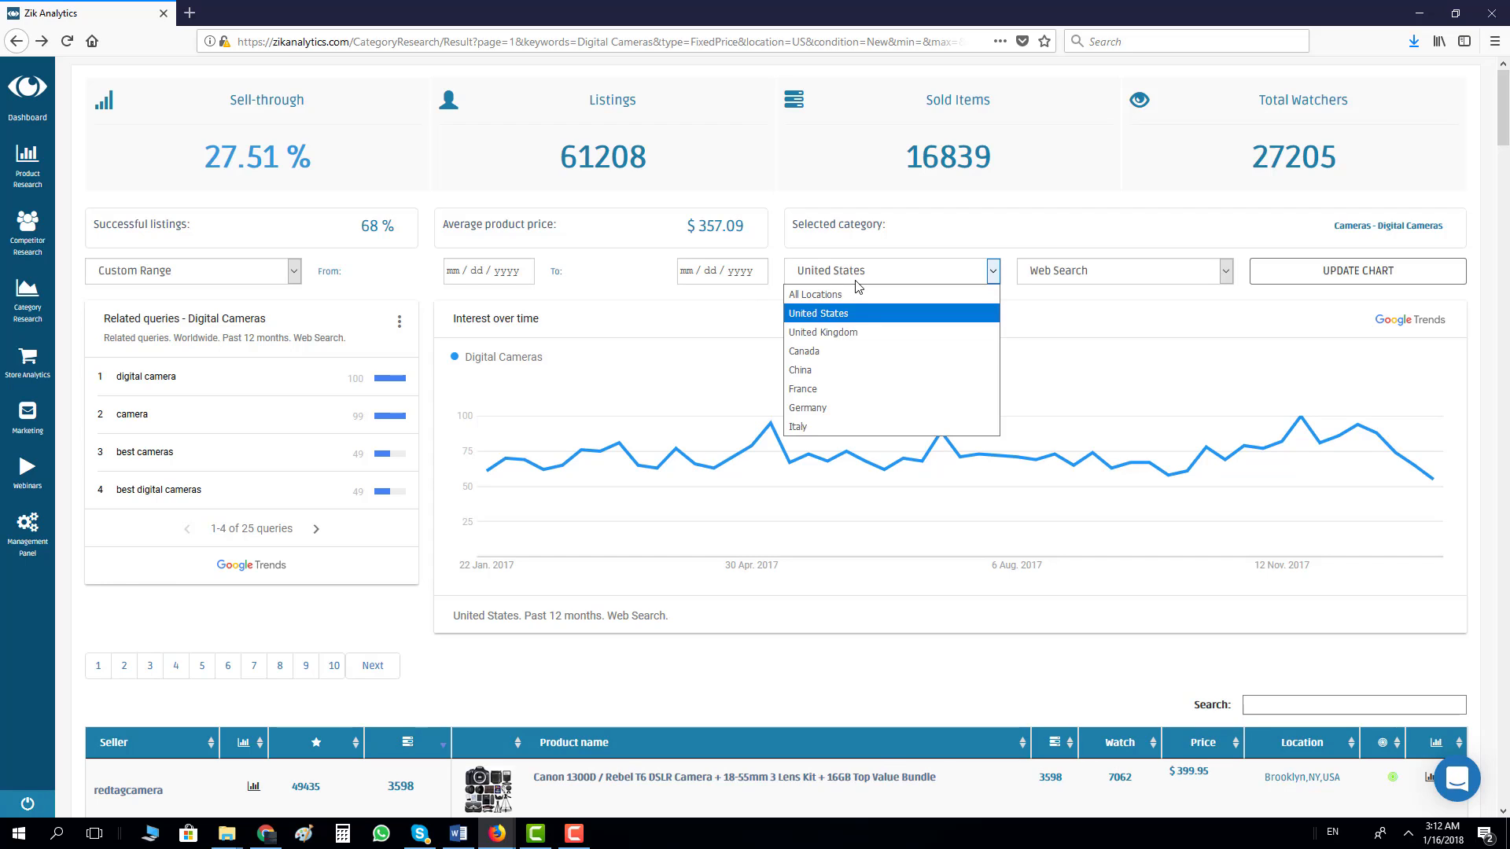
pyautogui.click(720, 325)
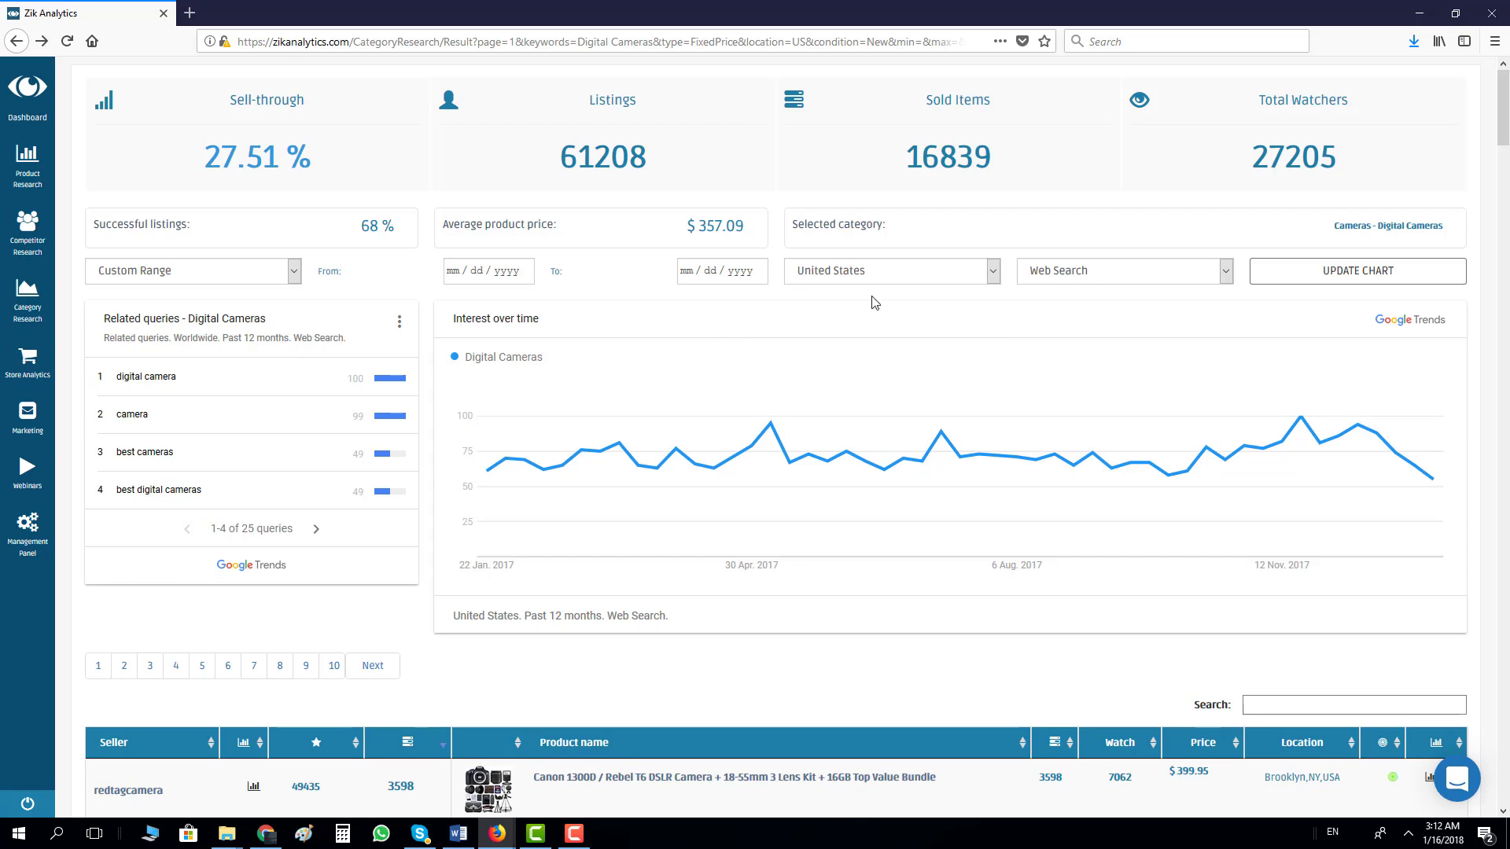
pyautogui.click(1074, 270)
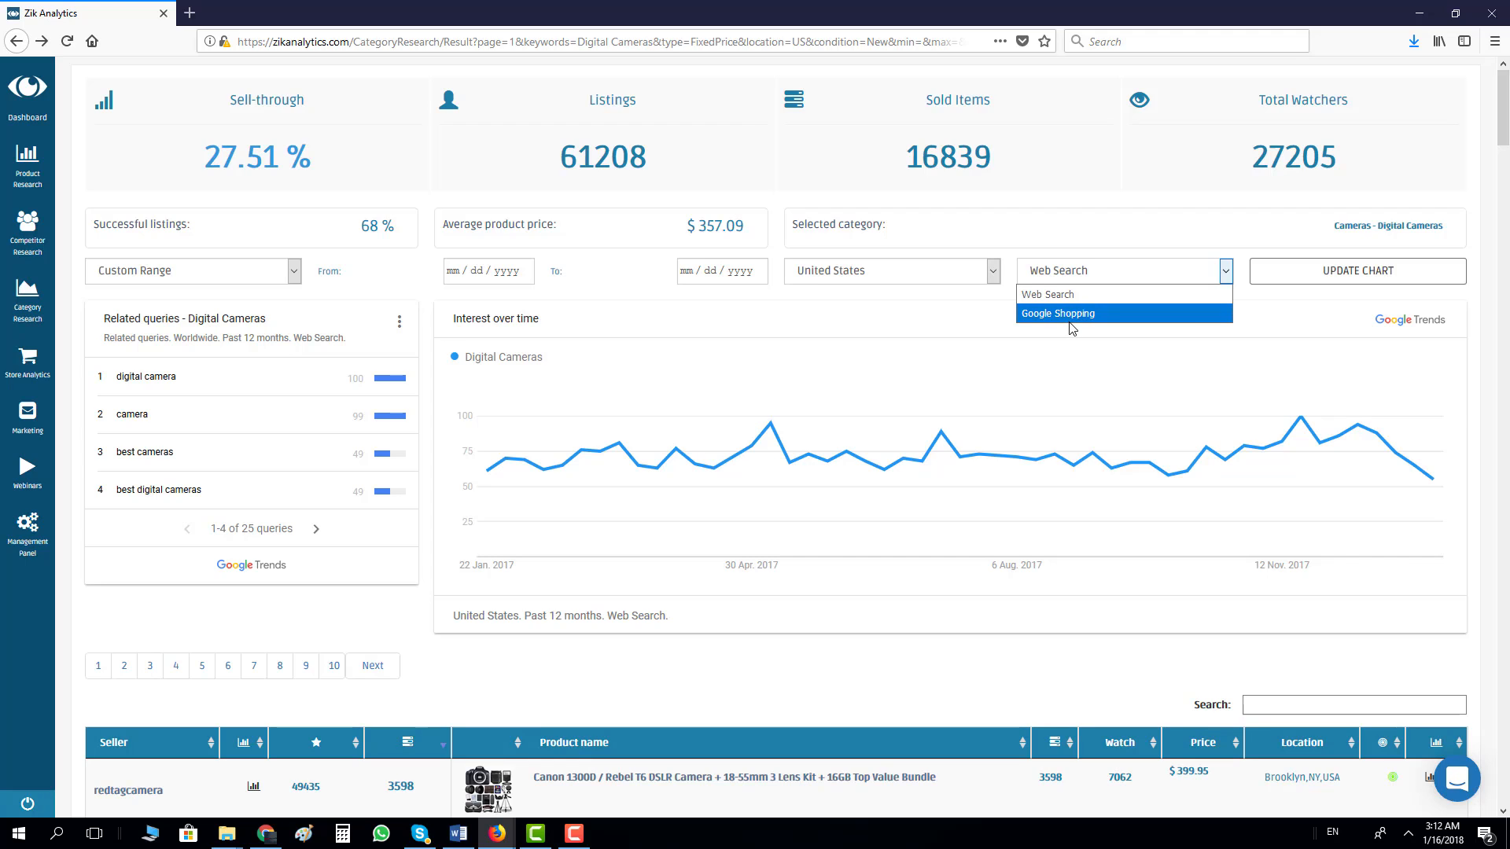
pyautogui.click(881, 296)
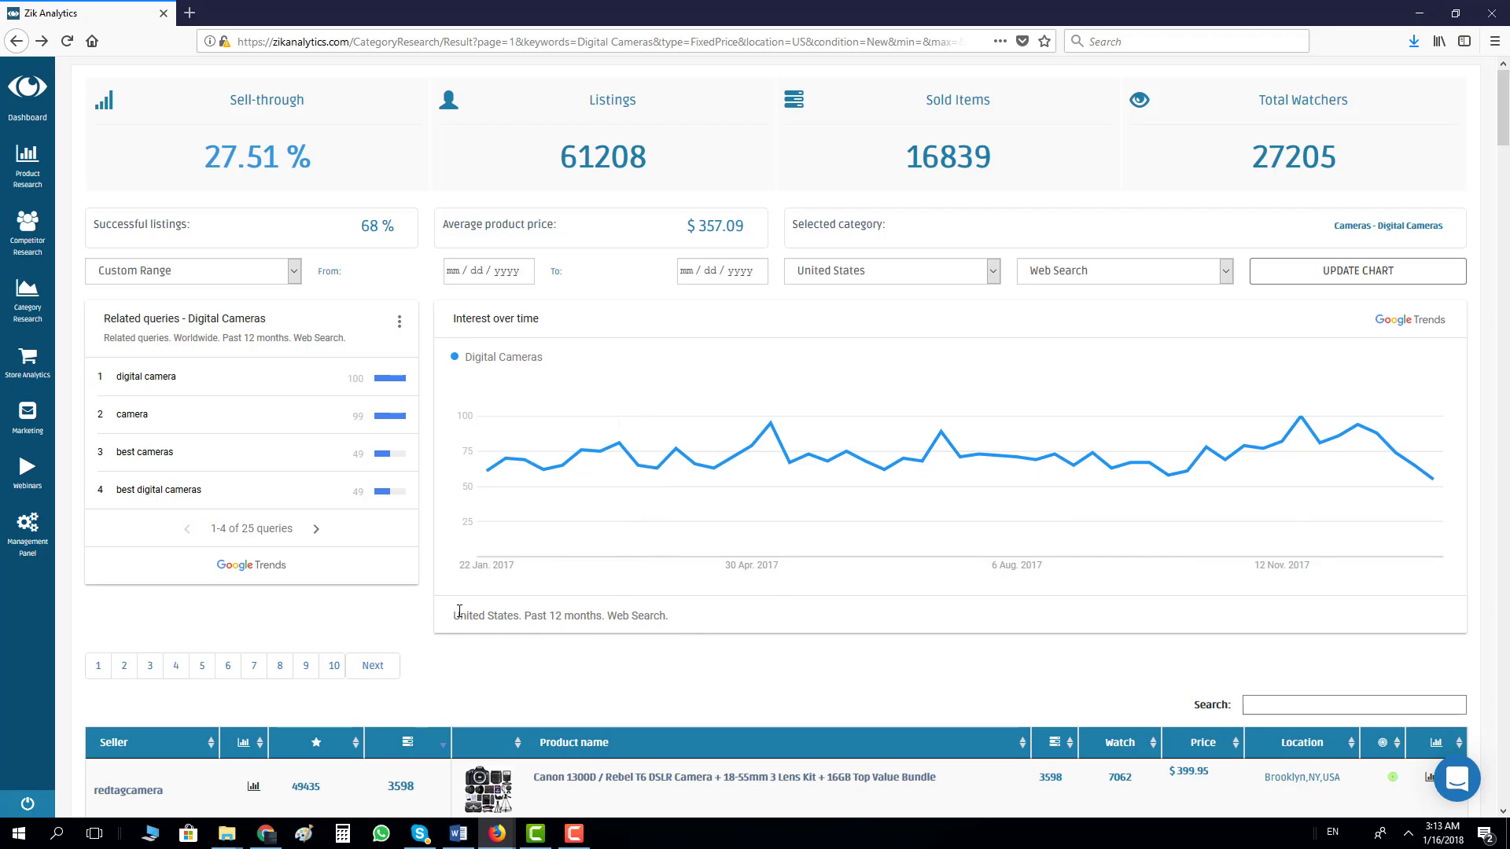
# Step: Examine the interest-over-time chart's caption, date axis and vertical value scale
pyautogui.moveTo(454, 616); pyautogui.dragTo(802, 602)
pyautogui.doubleClick(726, 583)
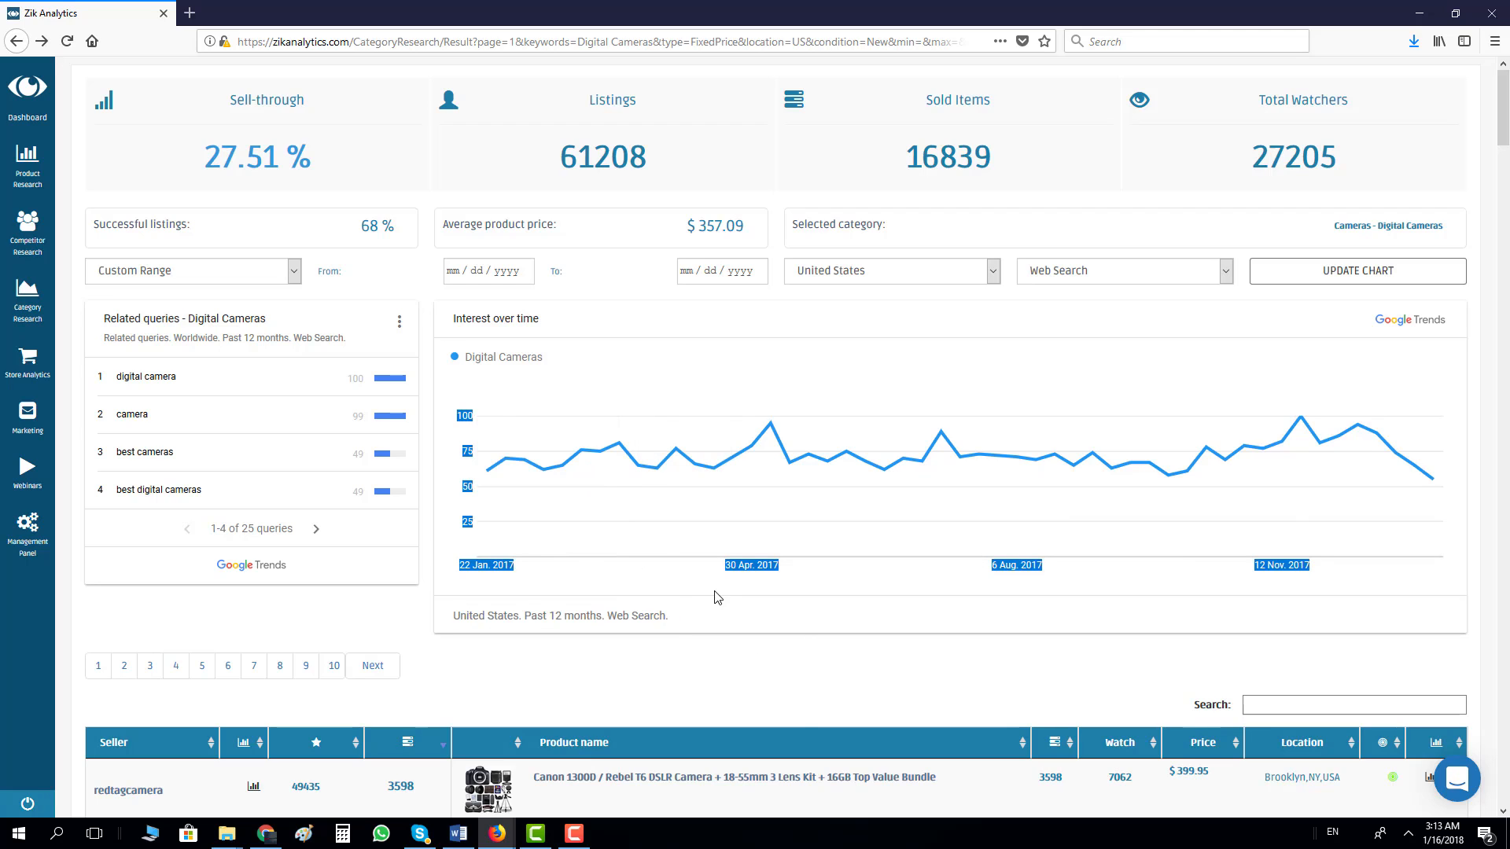
pyautogui.click(795, 649)
pyautogui.click(583, 545)
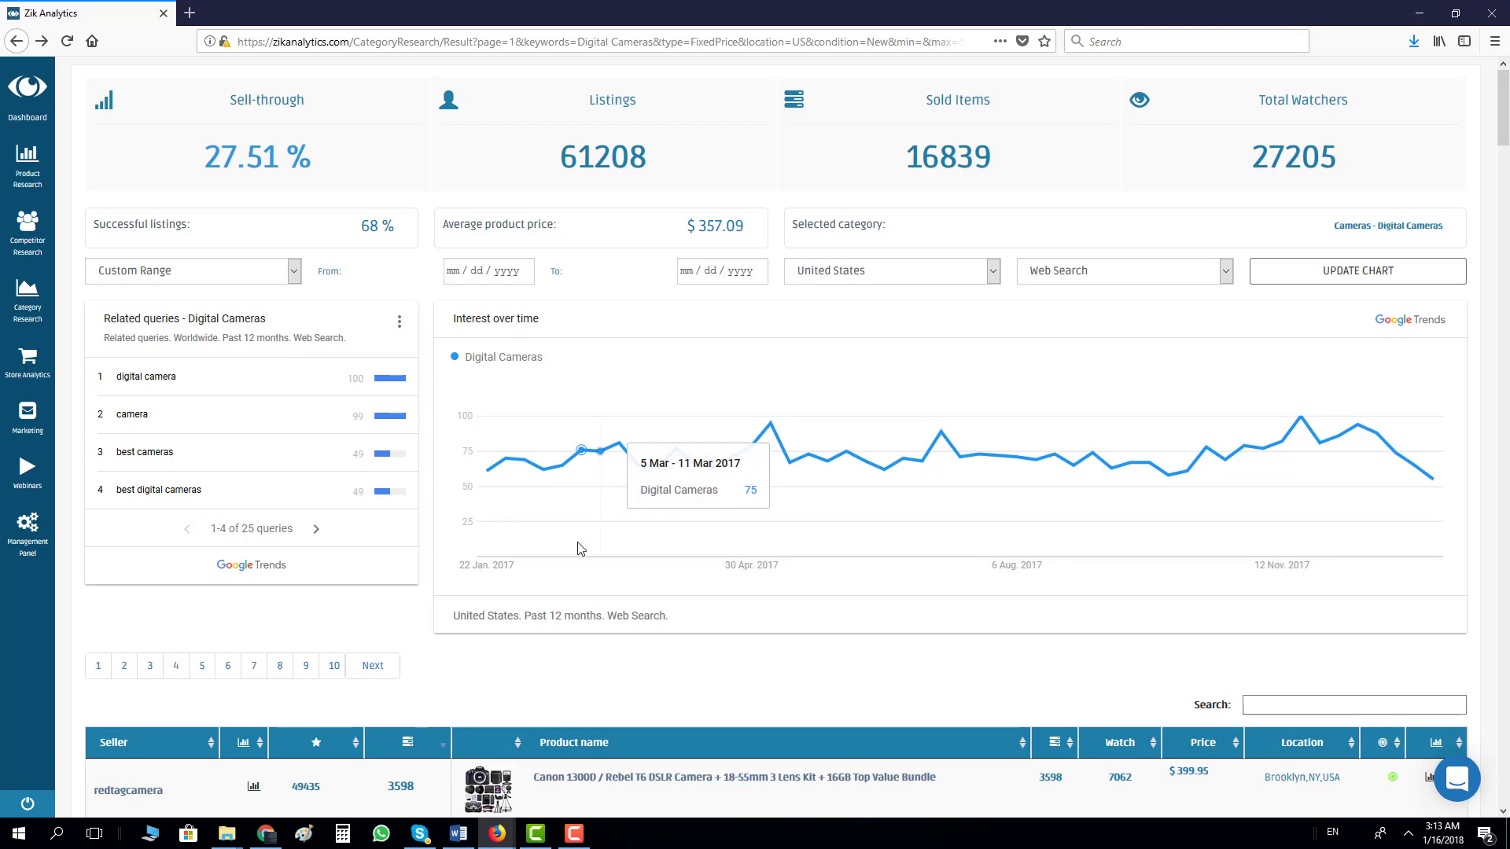
pyautogui.doubleClick(553, 586)
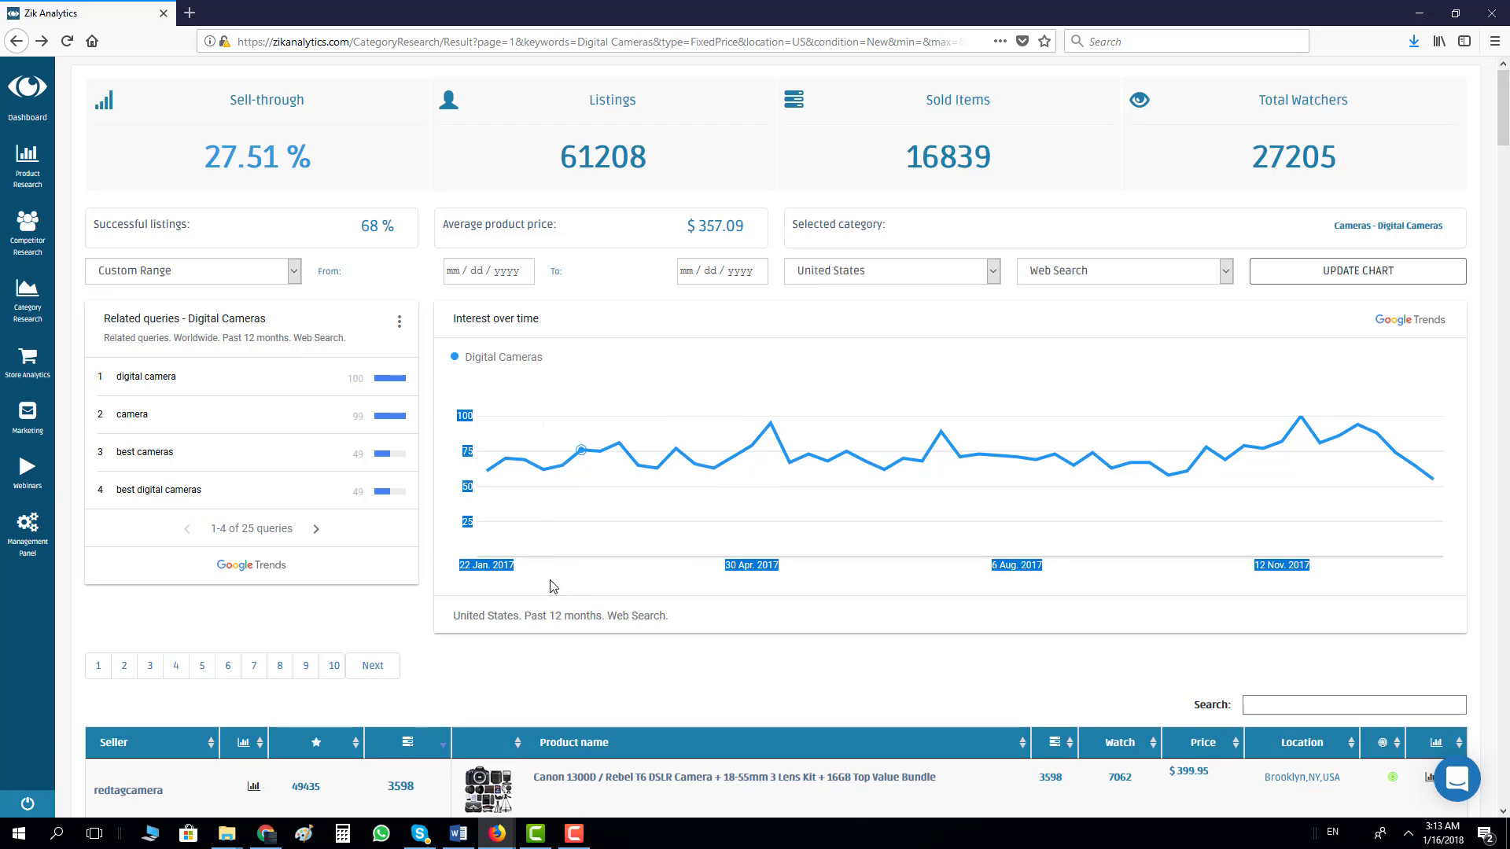
pyautogui.click(475, 405)
pyautogui.moveTo(464, 519); pyautogui.dragTo(475, 520)
pyautogui.click(465, 416)
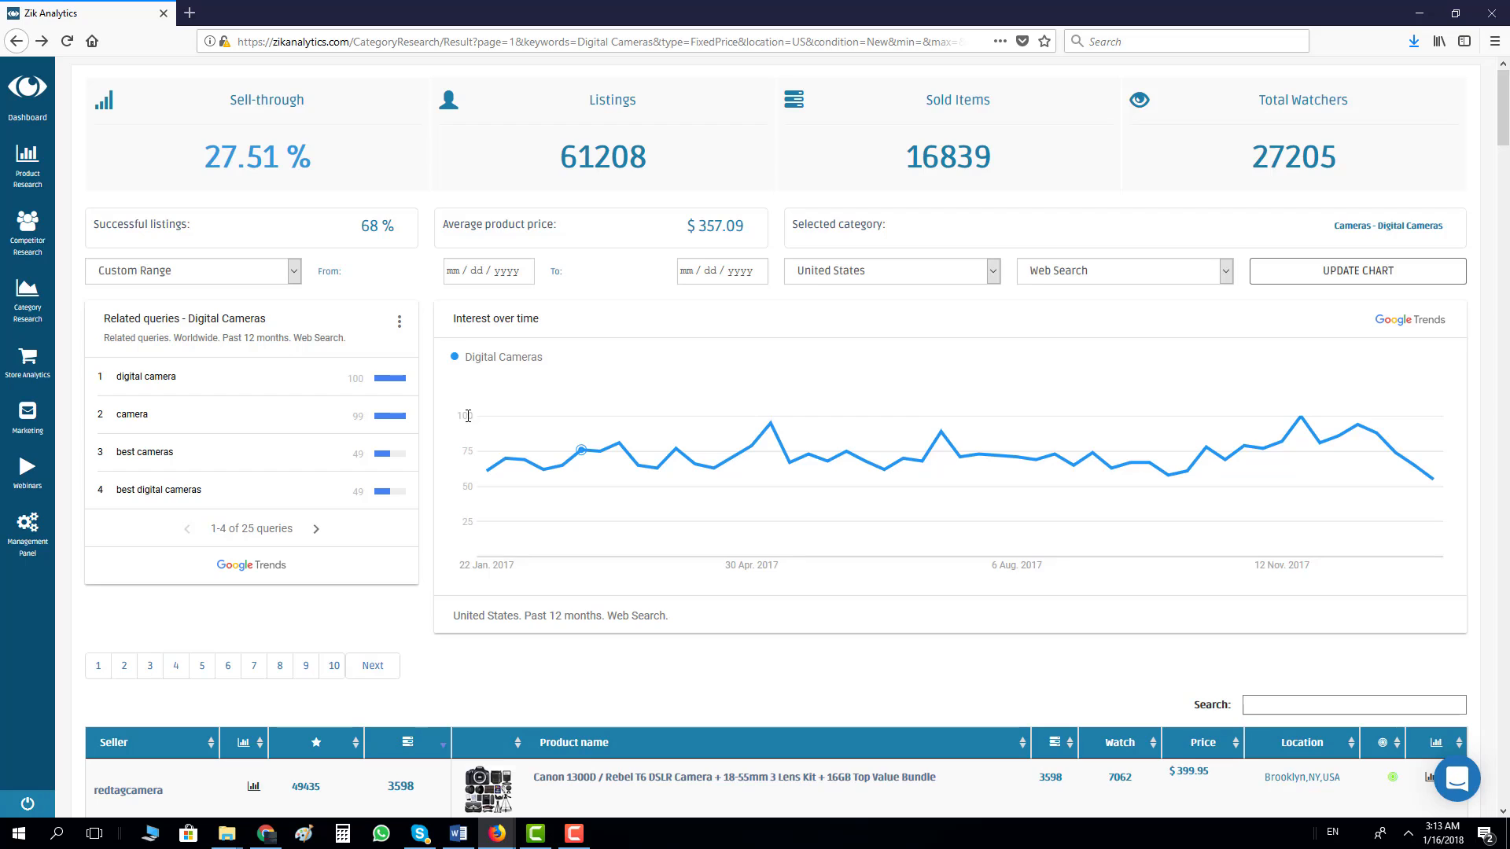
pyautogui.doubleClick(466, 416)
# Step: Inspect the low and peak points along the Digital Cameras trend line and recheck the selected category
pyautogui.moveTo(582, 460)
pyautogui.moveTo(488, 474)
pyautogui.moveTo(772, 434)
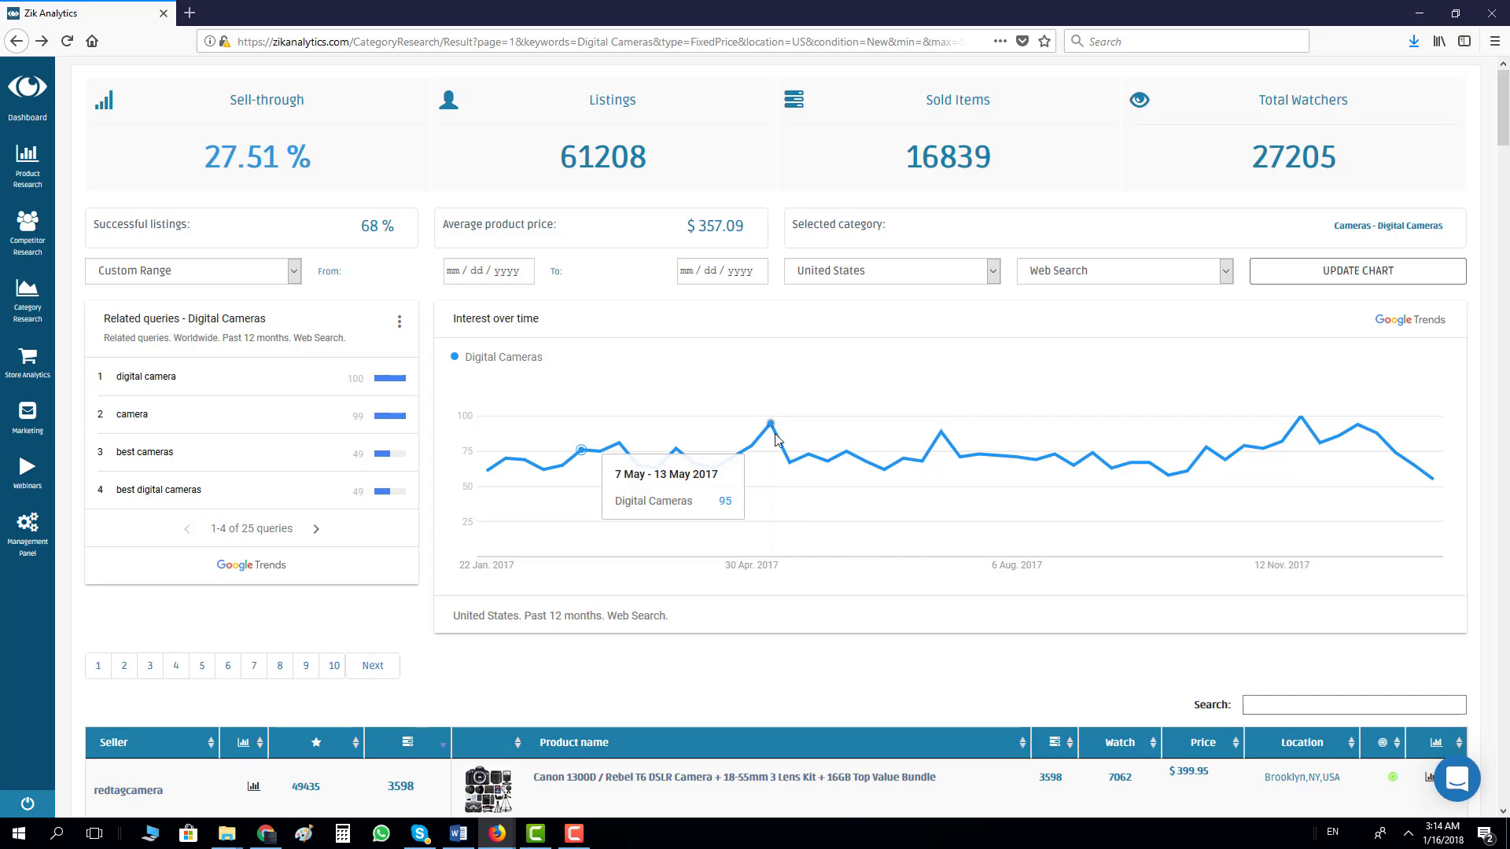
pyautogui.moveTo(941, 438)
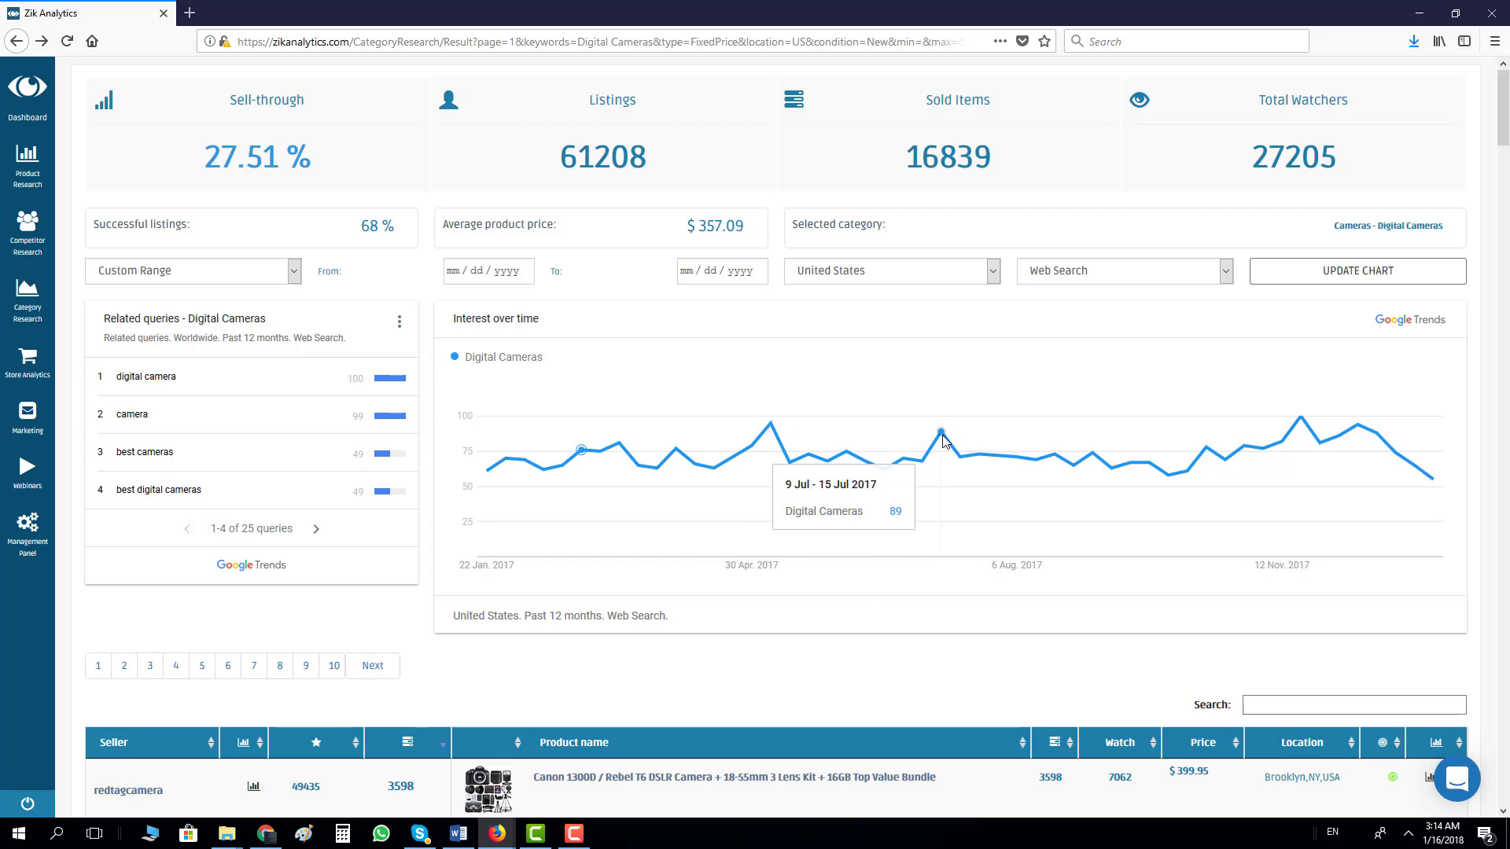
pyautogui.moveTo(1302, 429)
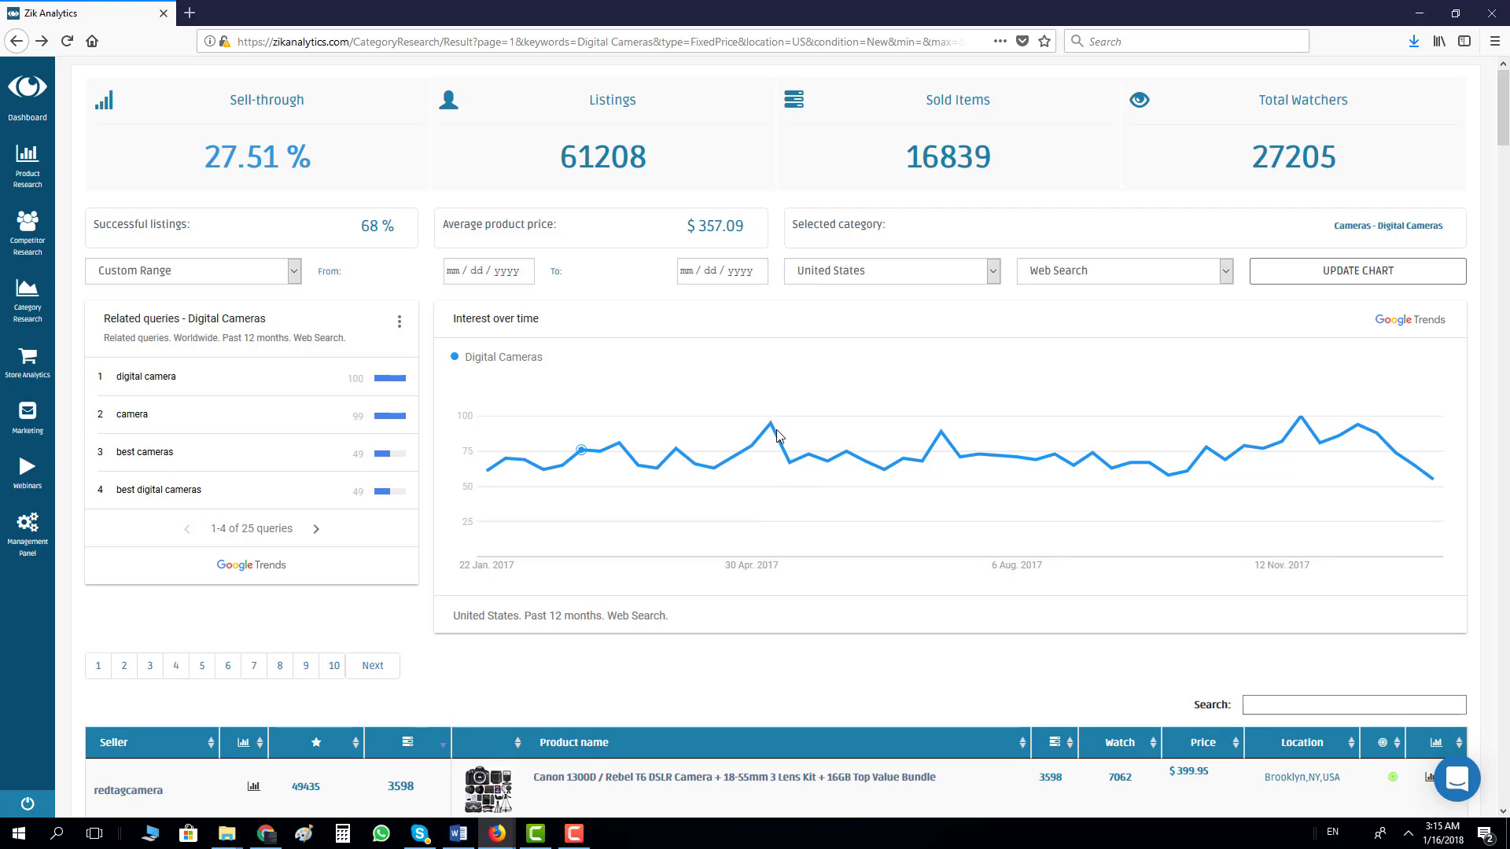
pyautogui.moveTo(771, 429)
pyautogui.moveTo(708, 426)
pyautogui.moveTo(1451, 227); pyautogui.dragTo(1402, 226)
pyautogui.tripleClick(1401, 226)
pyautogui.moveTo(771, 428)
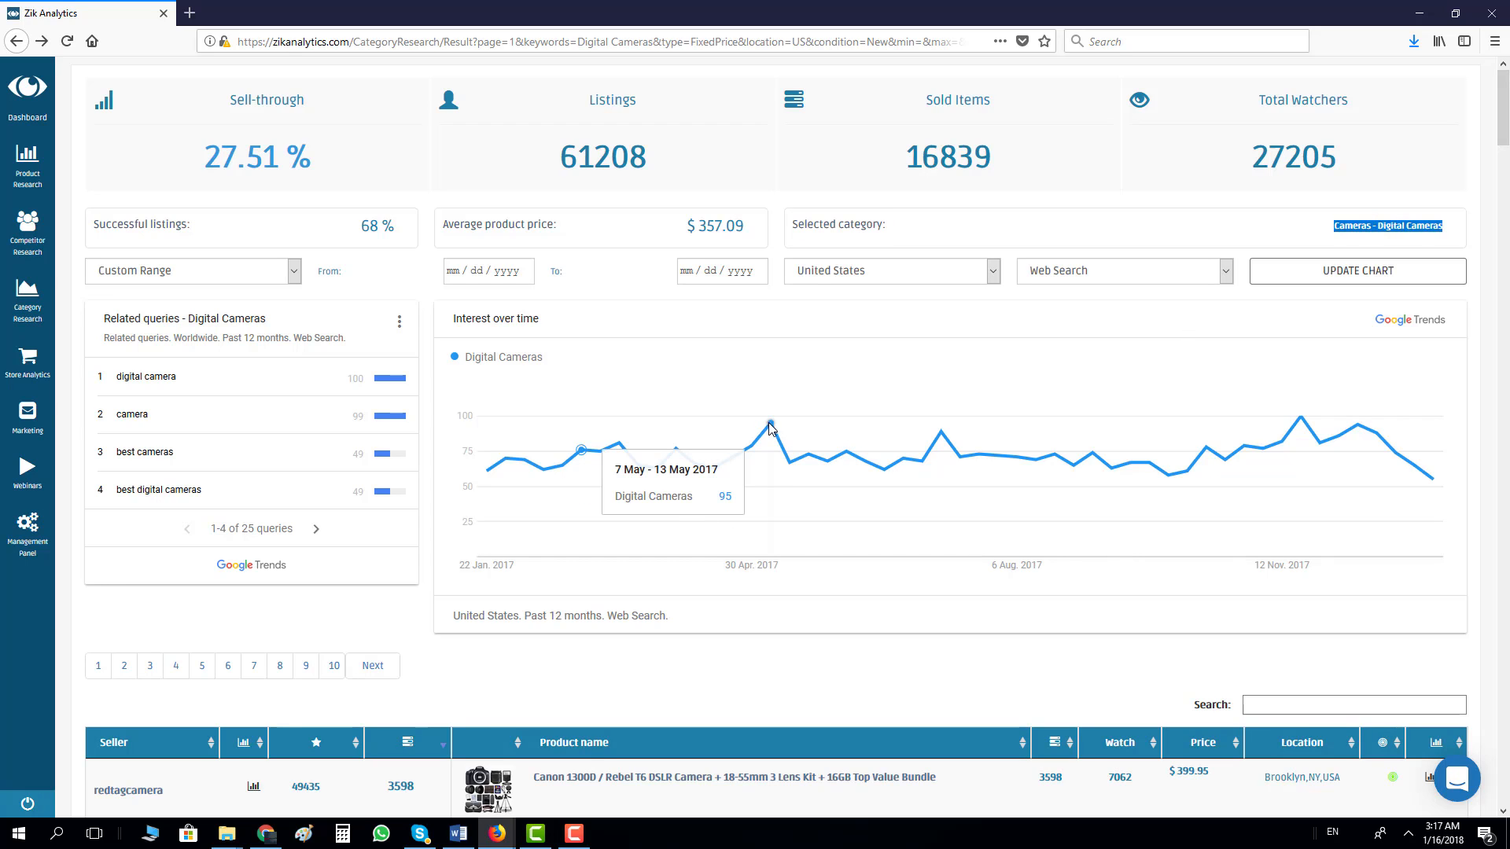
pyautogui.moveTo(940, 438)
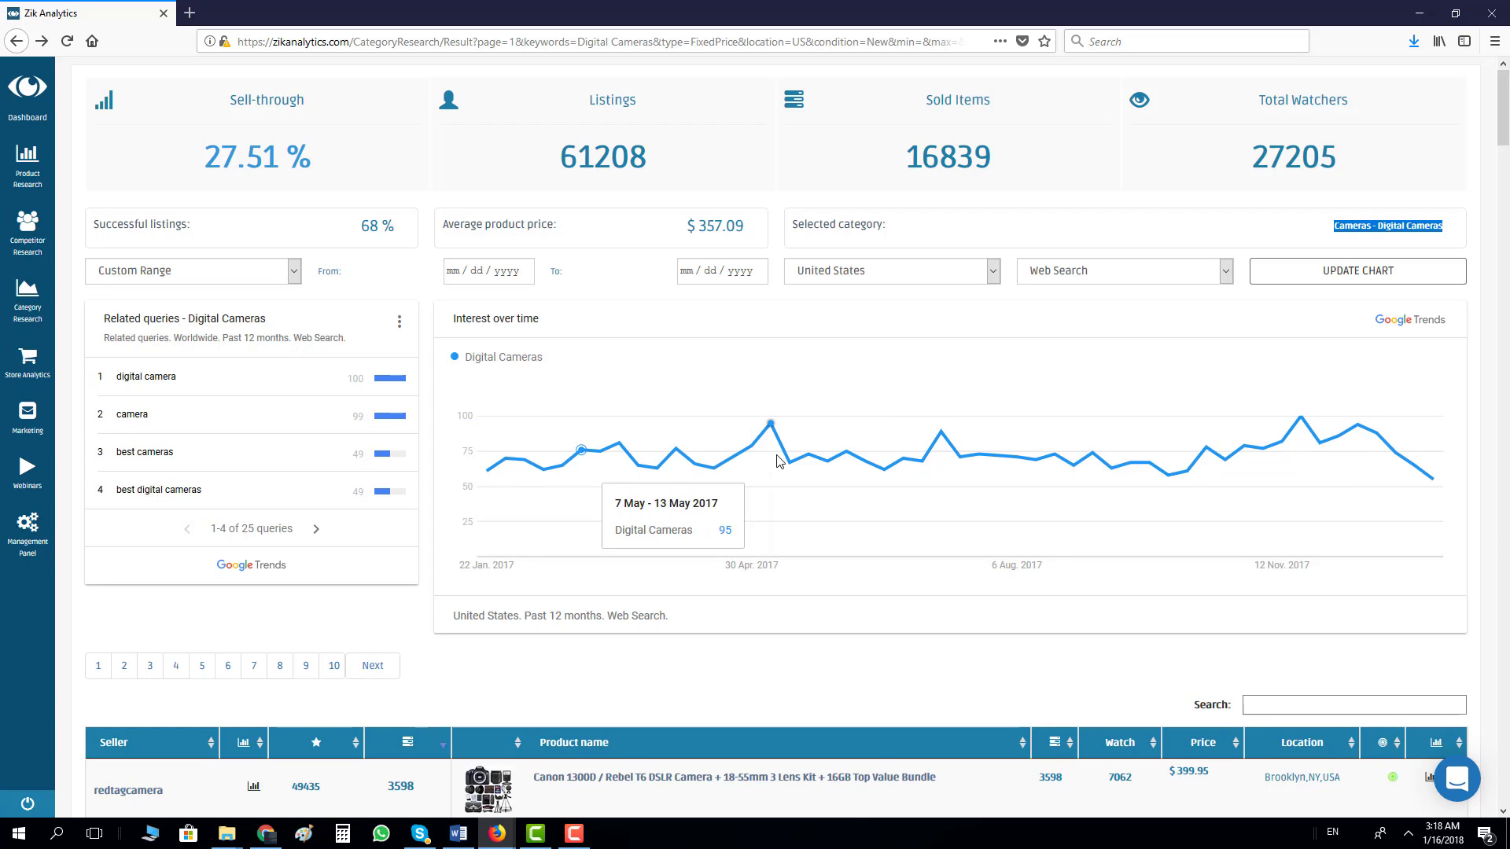
# Step: Review the time period options for the trend chart, keeping Custom Range
pyautogui.click(294, 271)
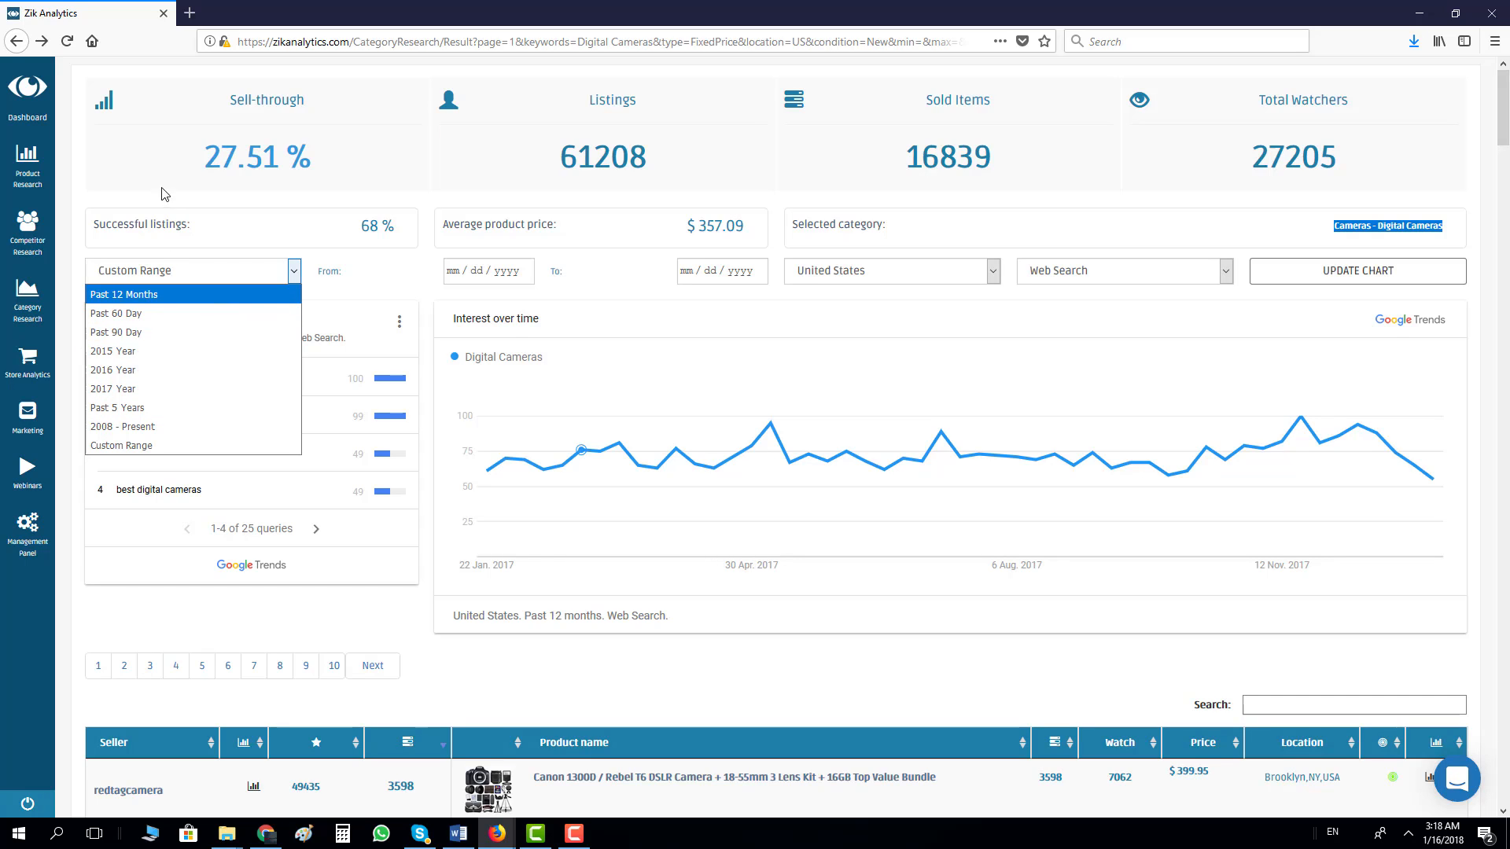
pyautogui.click(356, 269)
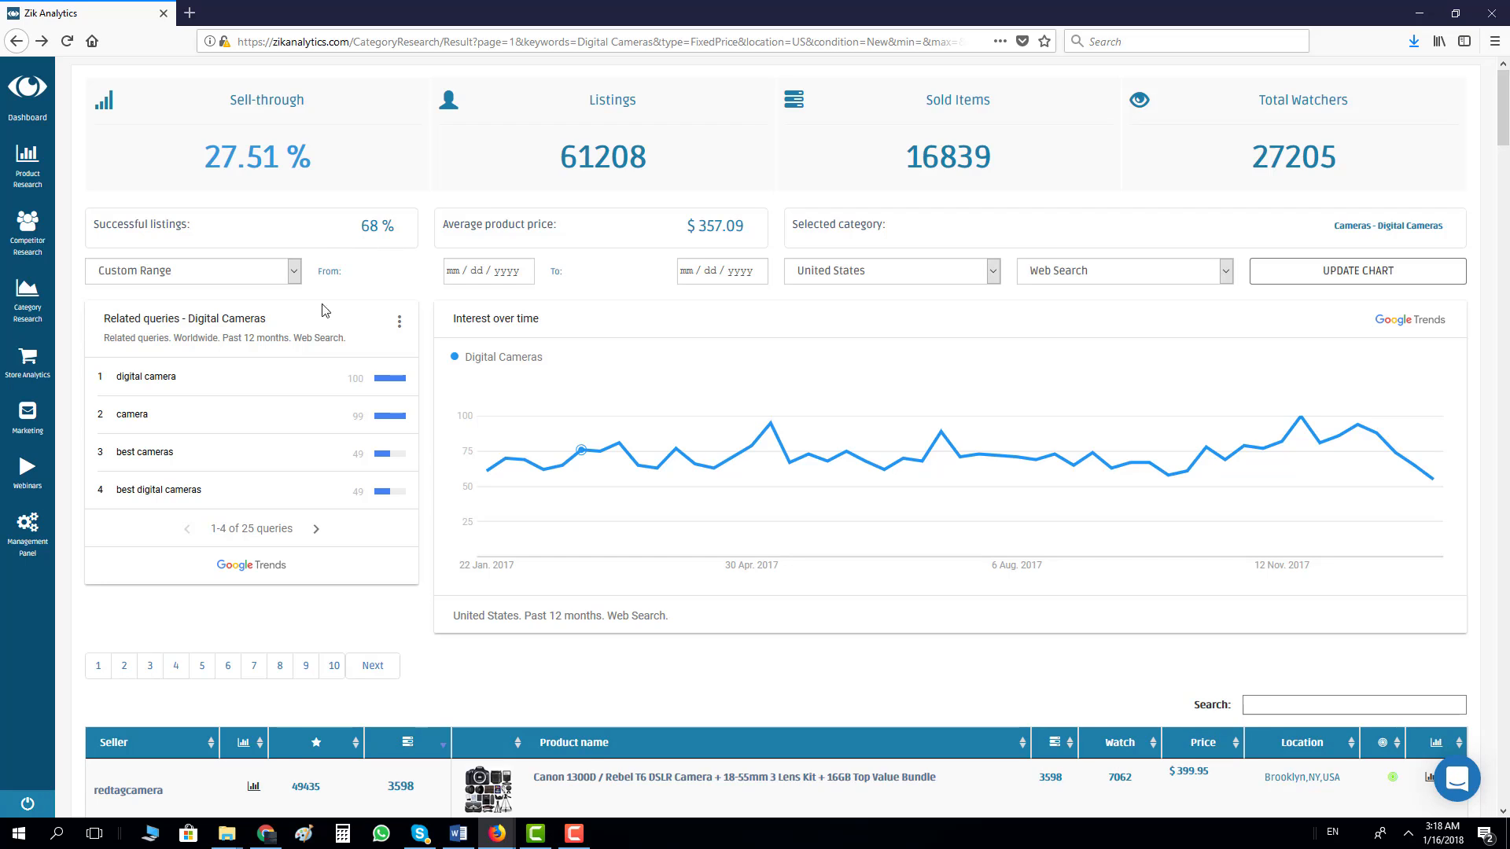
pyautogui.rightClick(139, 552)
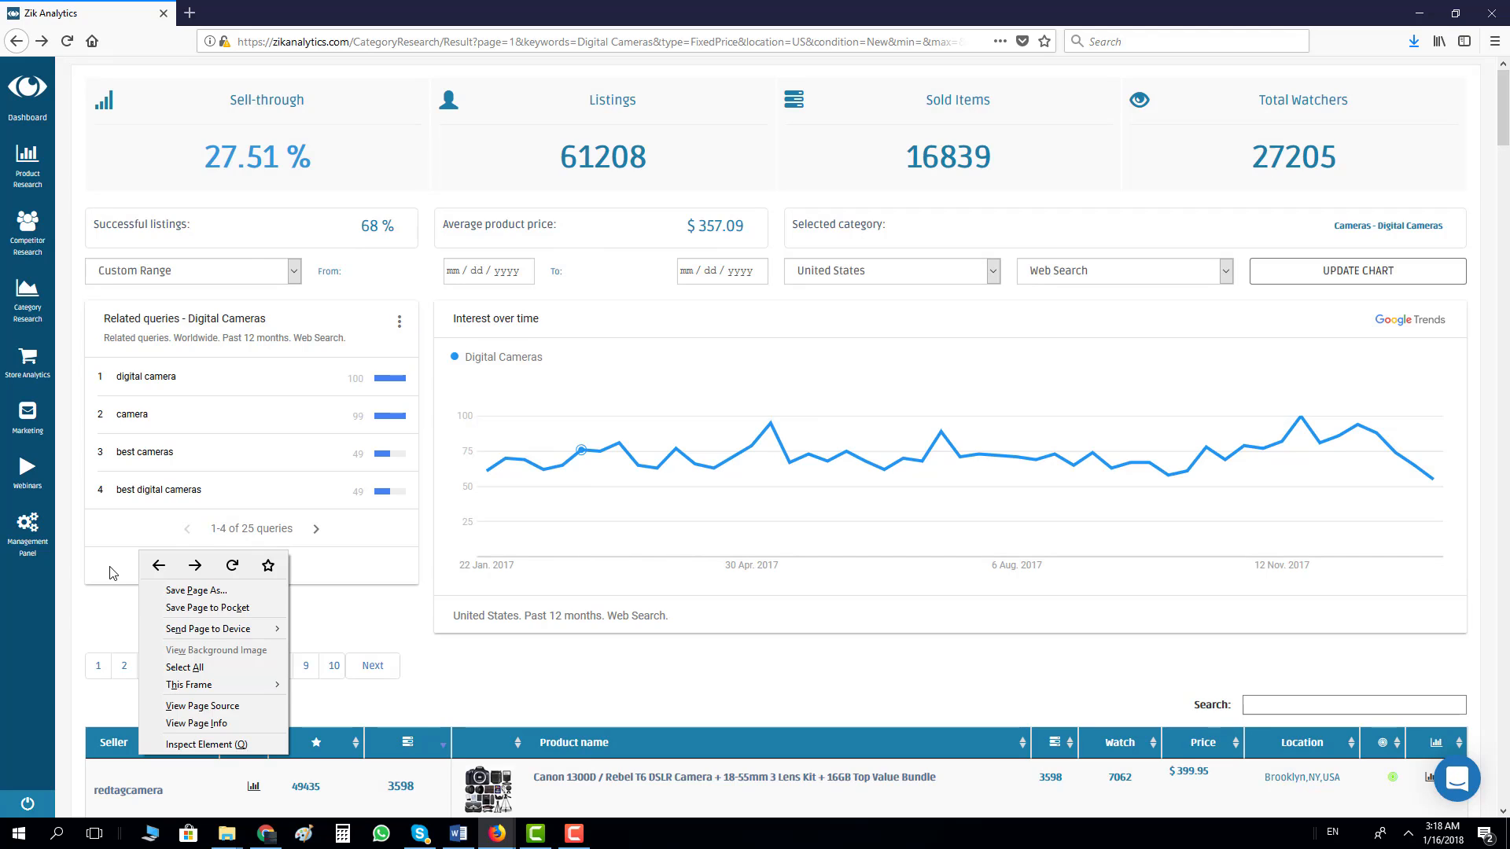
pyautogui.click(104, 608)
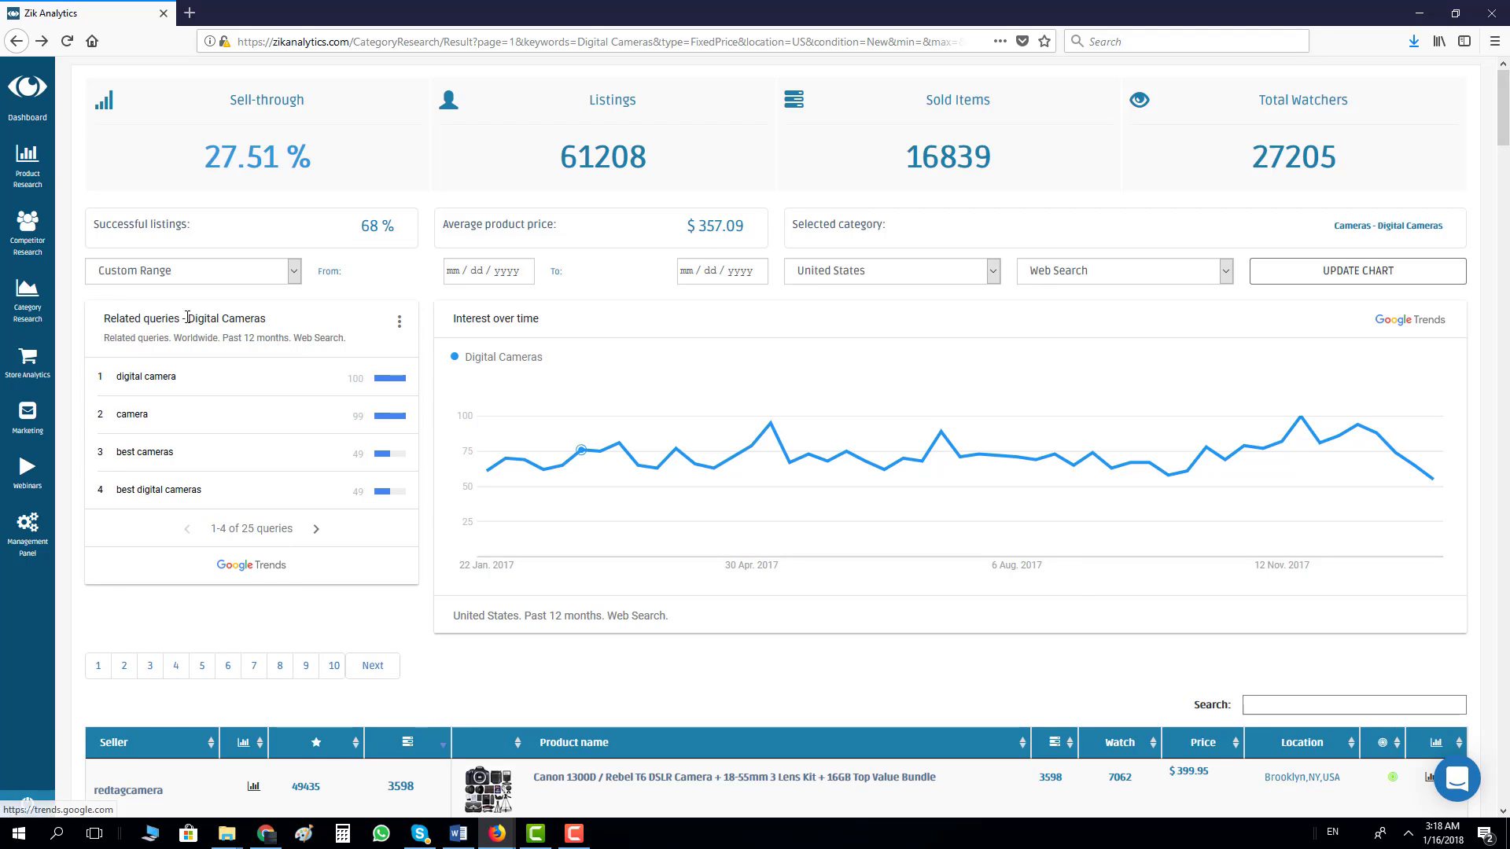
# Step: Check the Rising and Top options for the related queries, keep Top, and browse forward to queries 9–12
pyautogui.moveTo(105, 319); pyautogui.dragTo(180, 319)
pyautogui.click(400, 322)
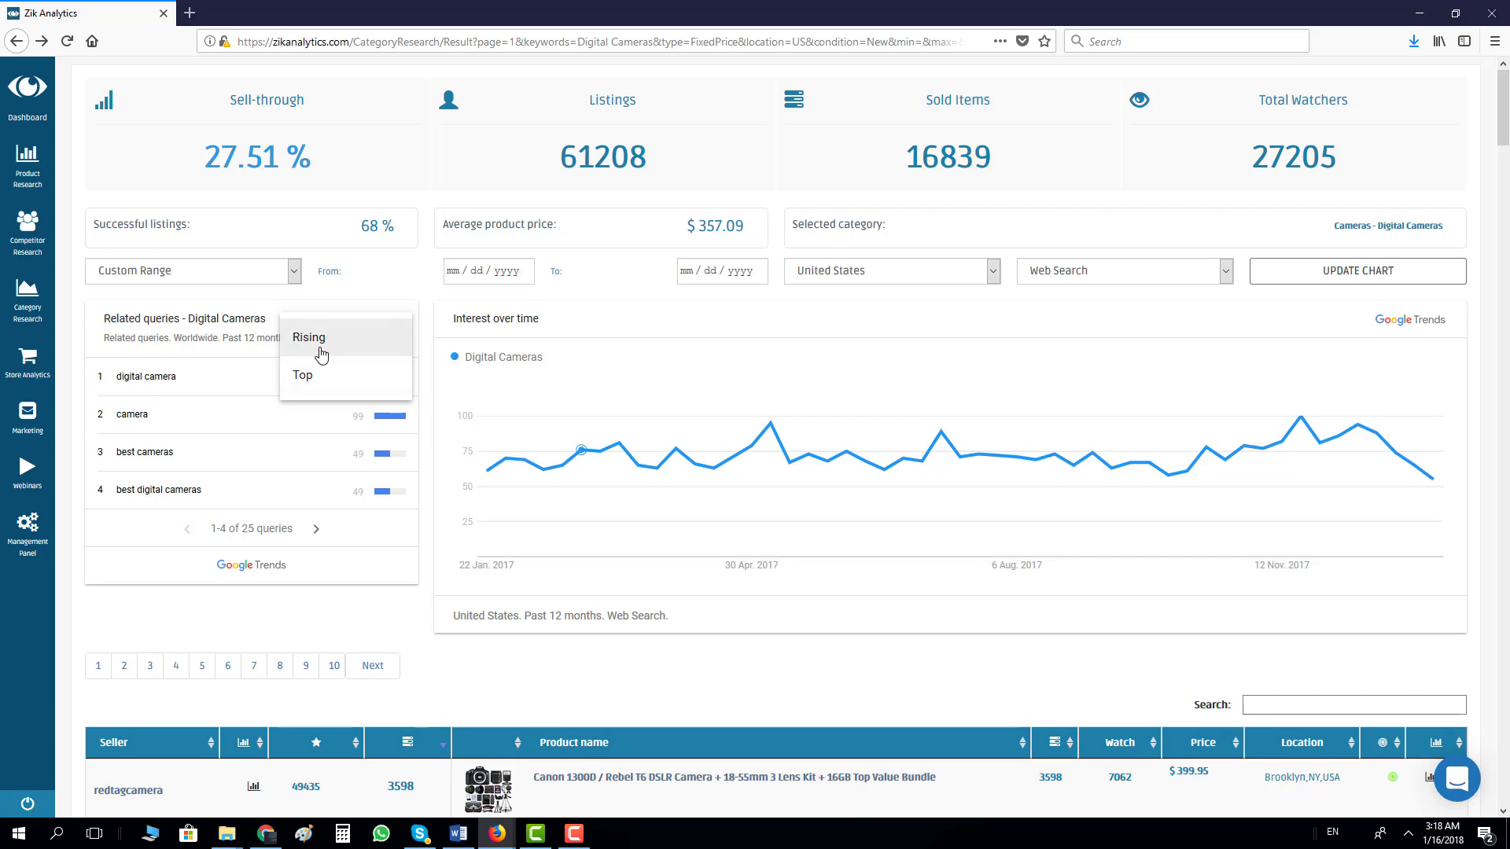
pyautogui.click(240, 365)
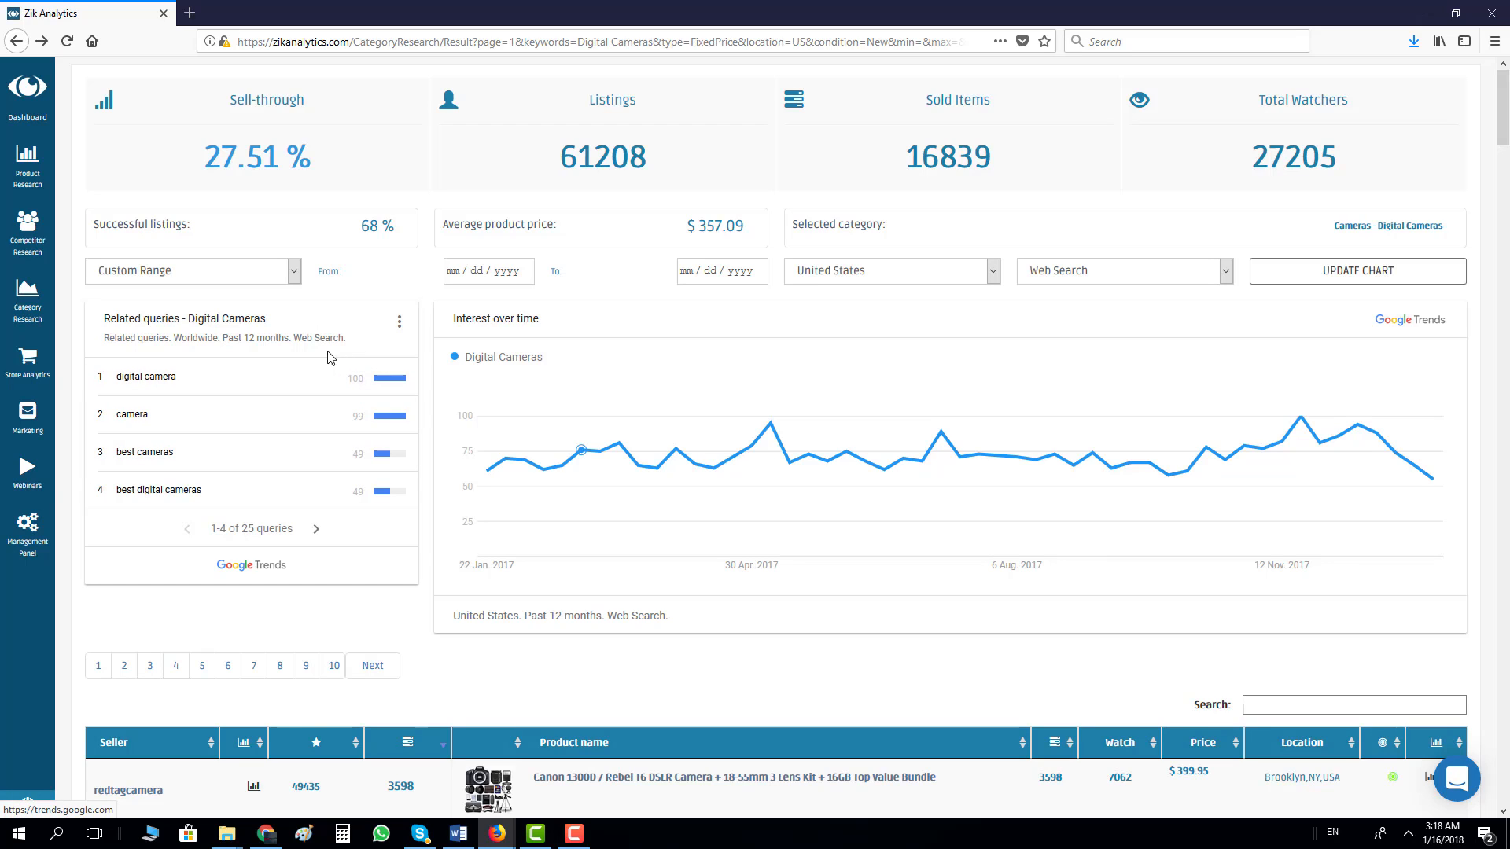
pyautogui.click(400, 323)
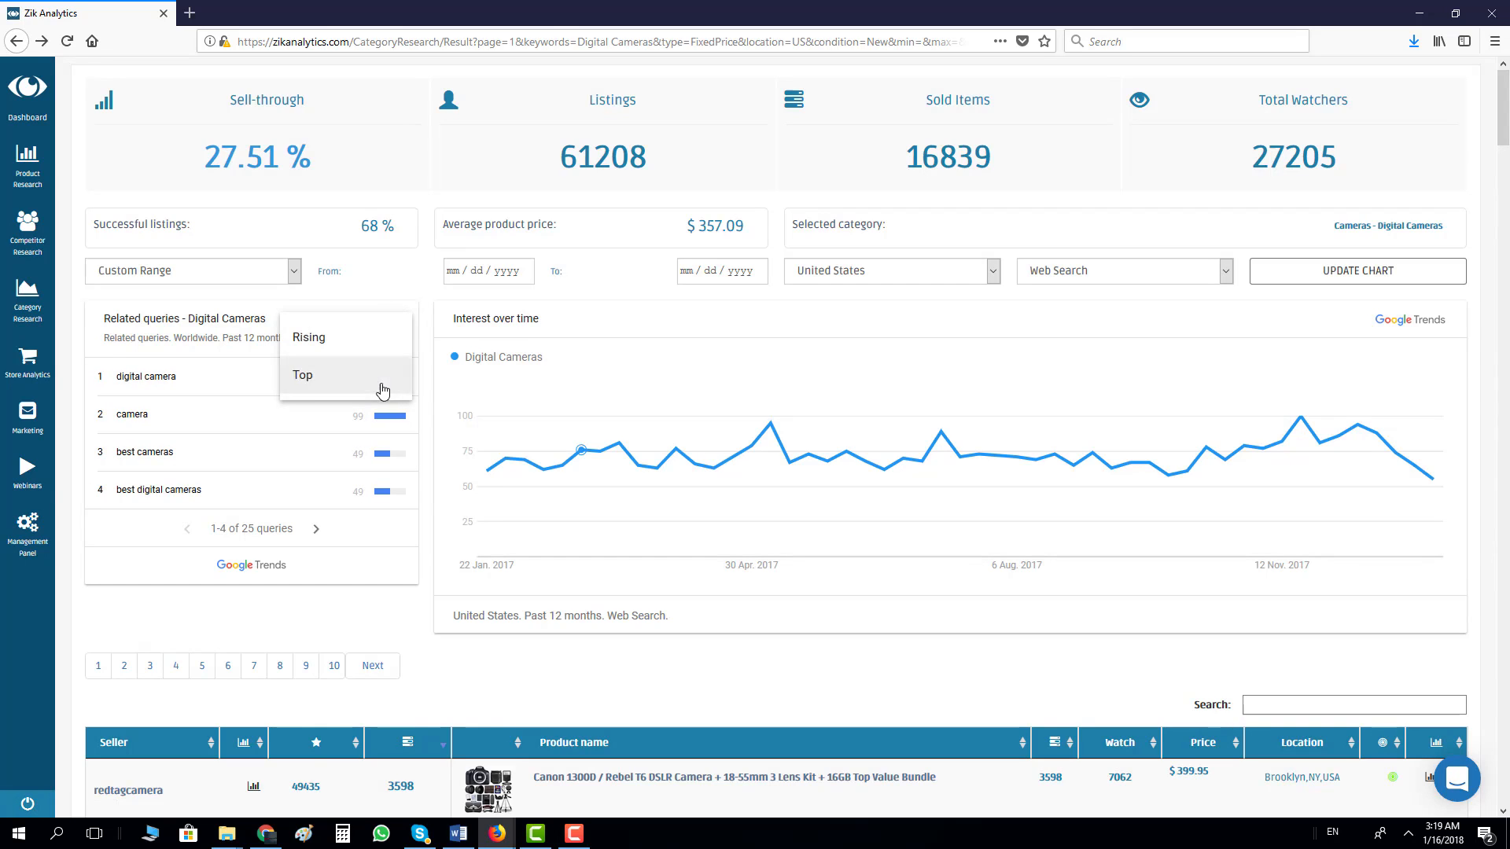
pyautogui.click(369, 390)
pyautogui.click(399, 324)
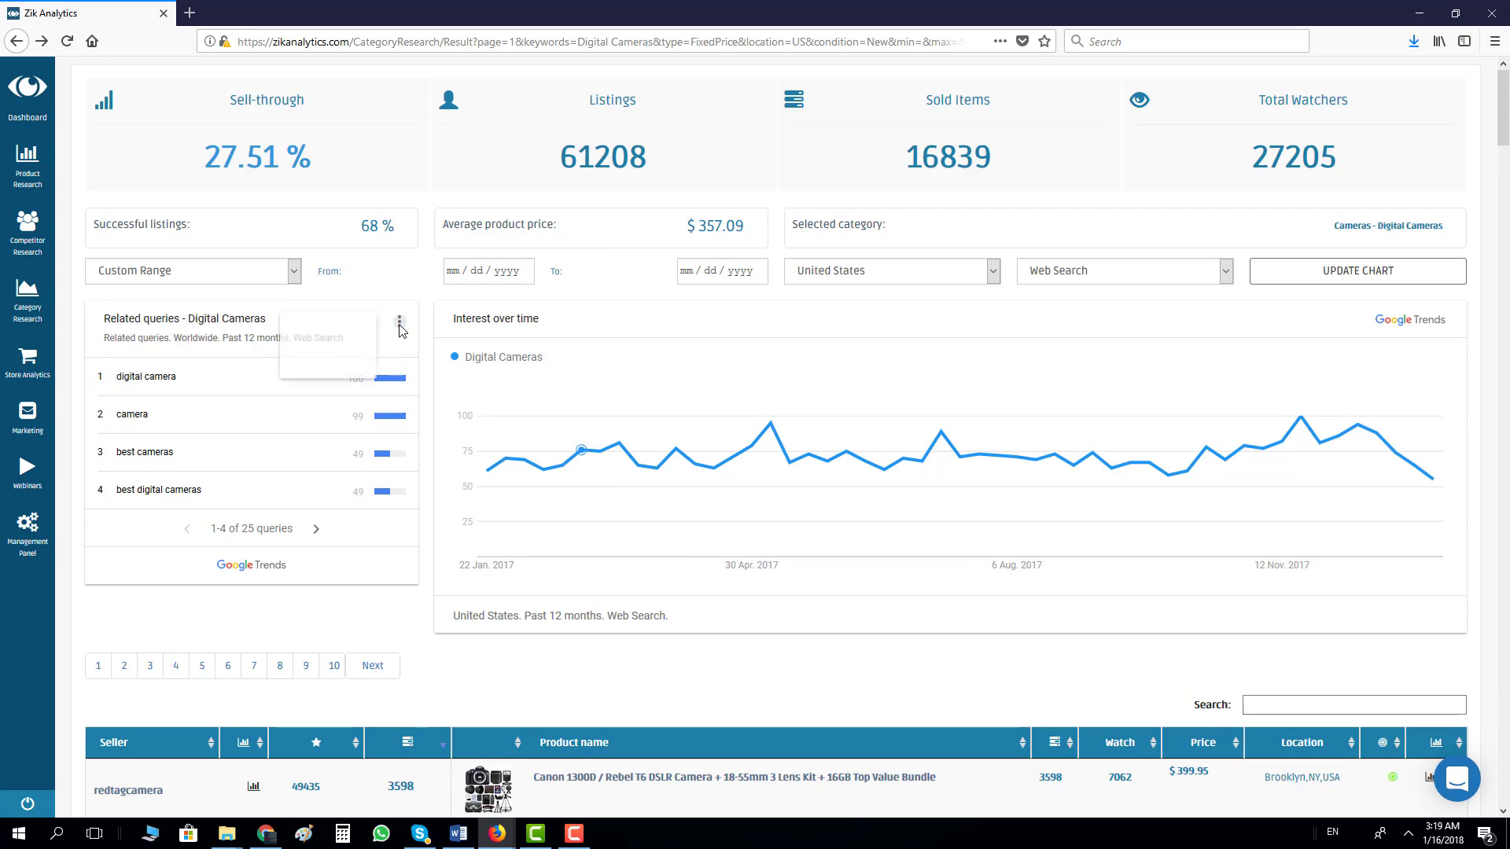
pyautogui.click(236, 363)
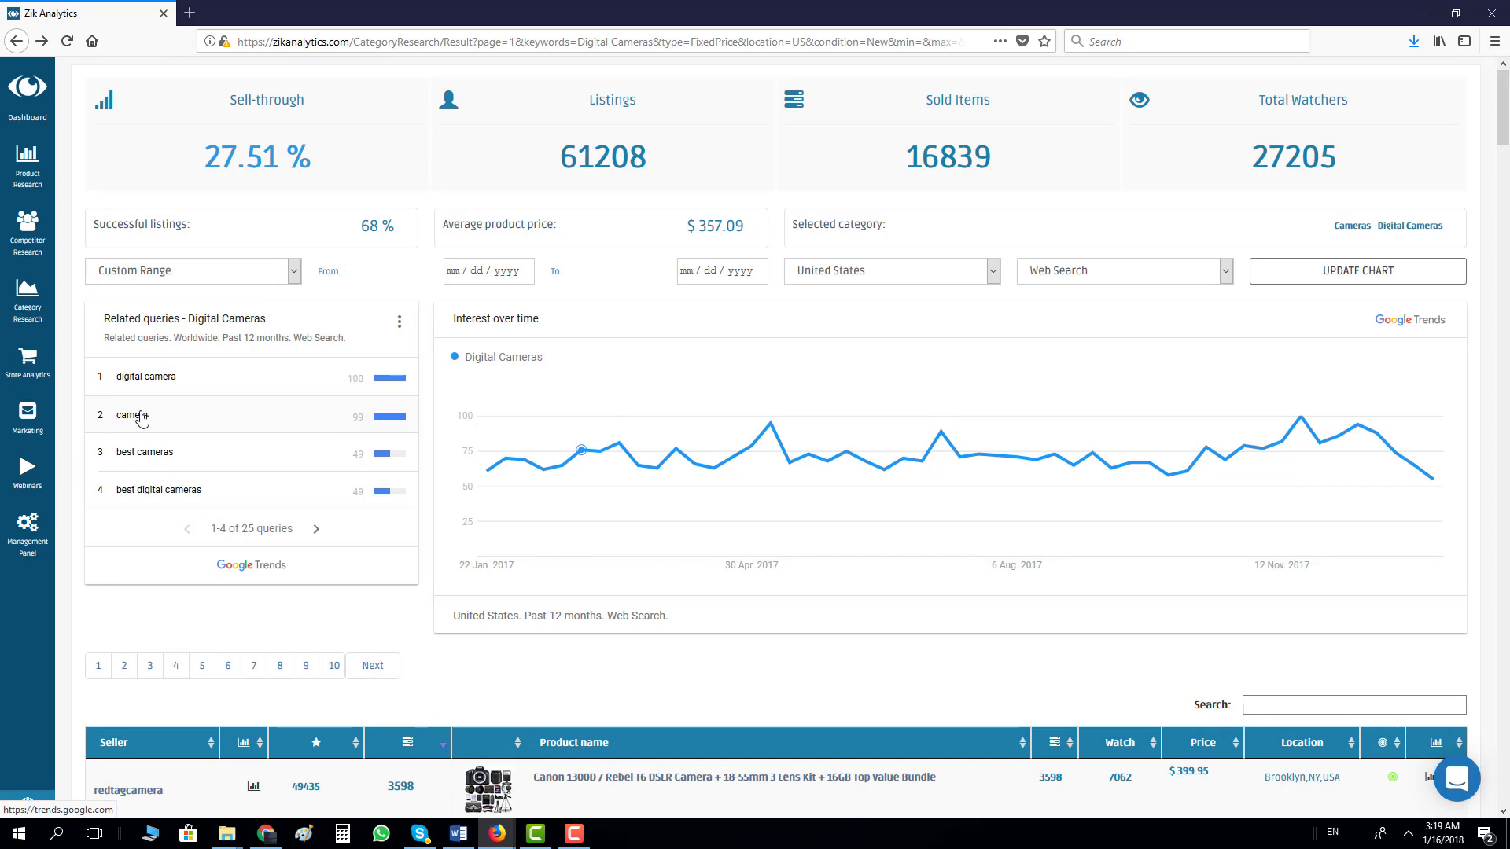
pyautogui.click(315, 529)
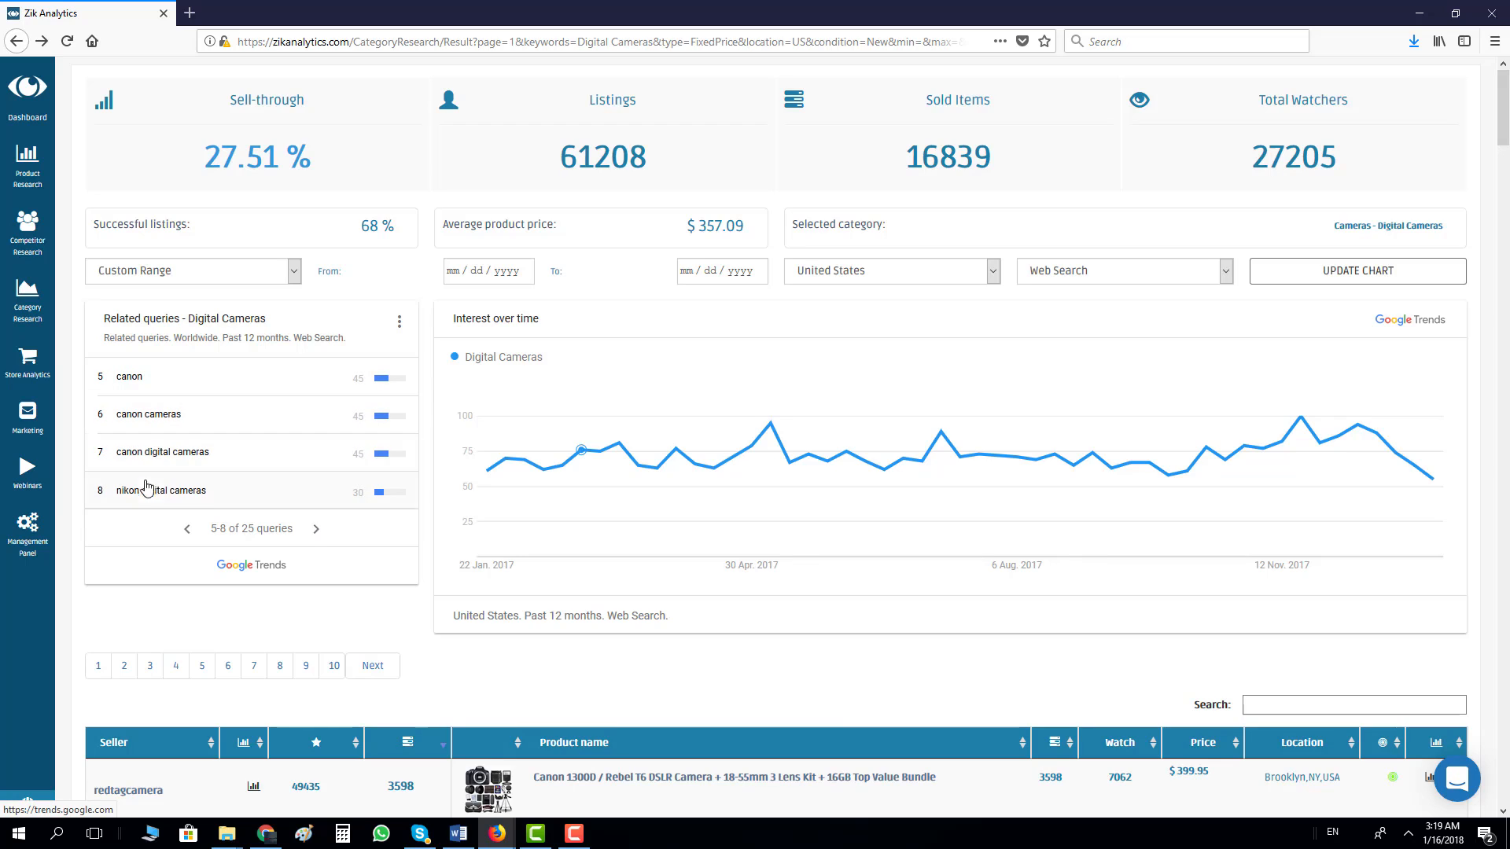
pyautogui.click(317, 538)
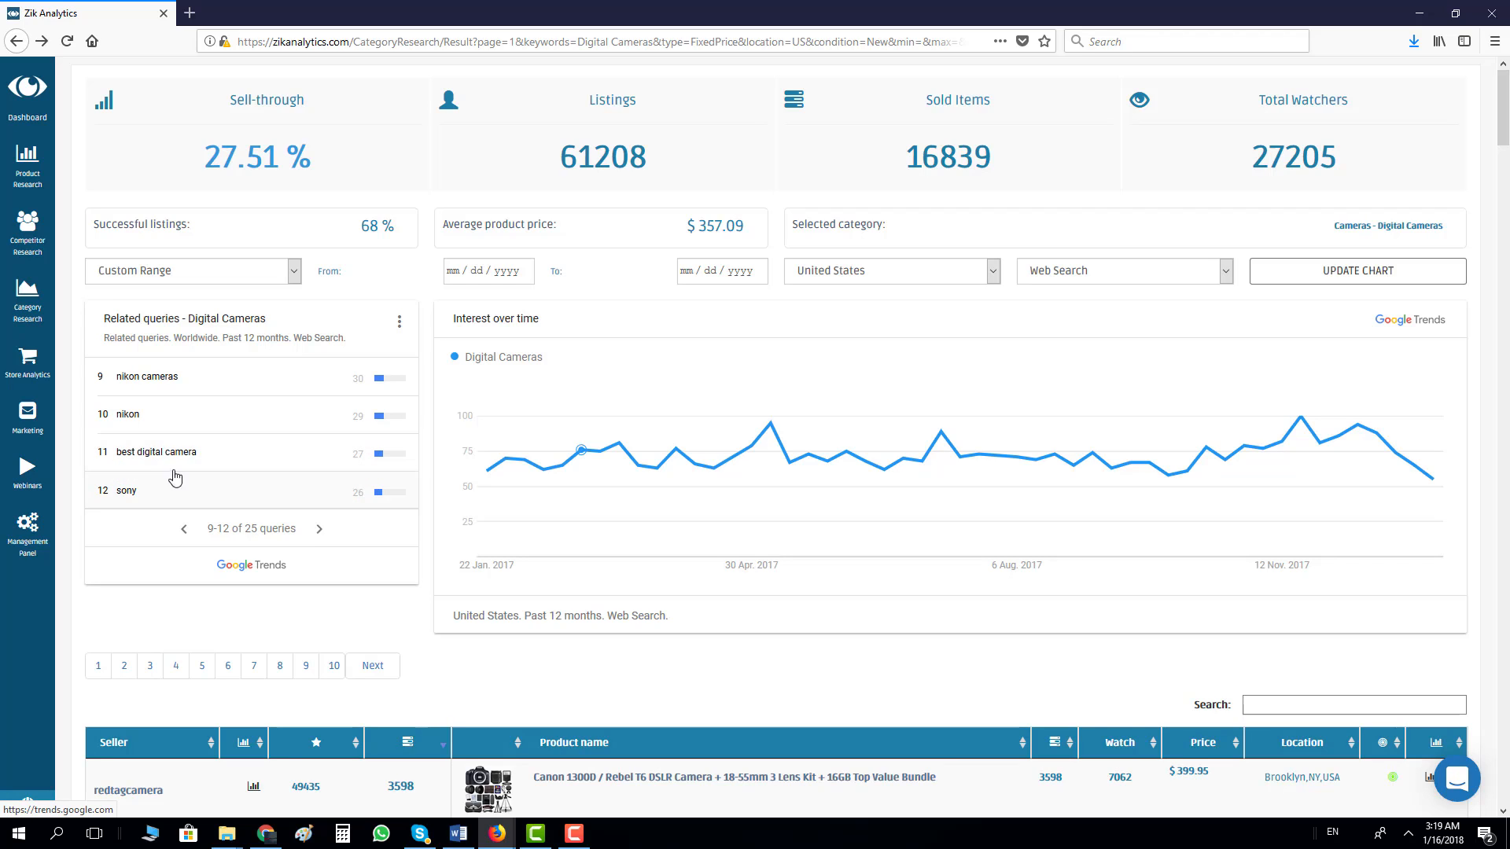
# Step: Browse the Top related queries forward to 17–20 and back to 5–8
pyautogui.click(319, 529)
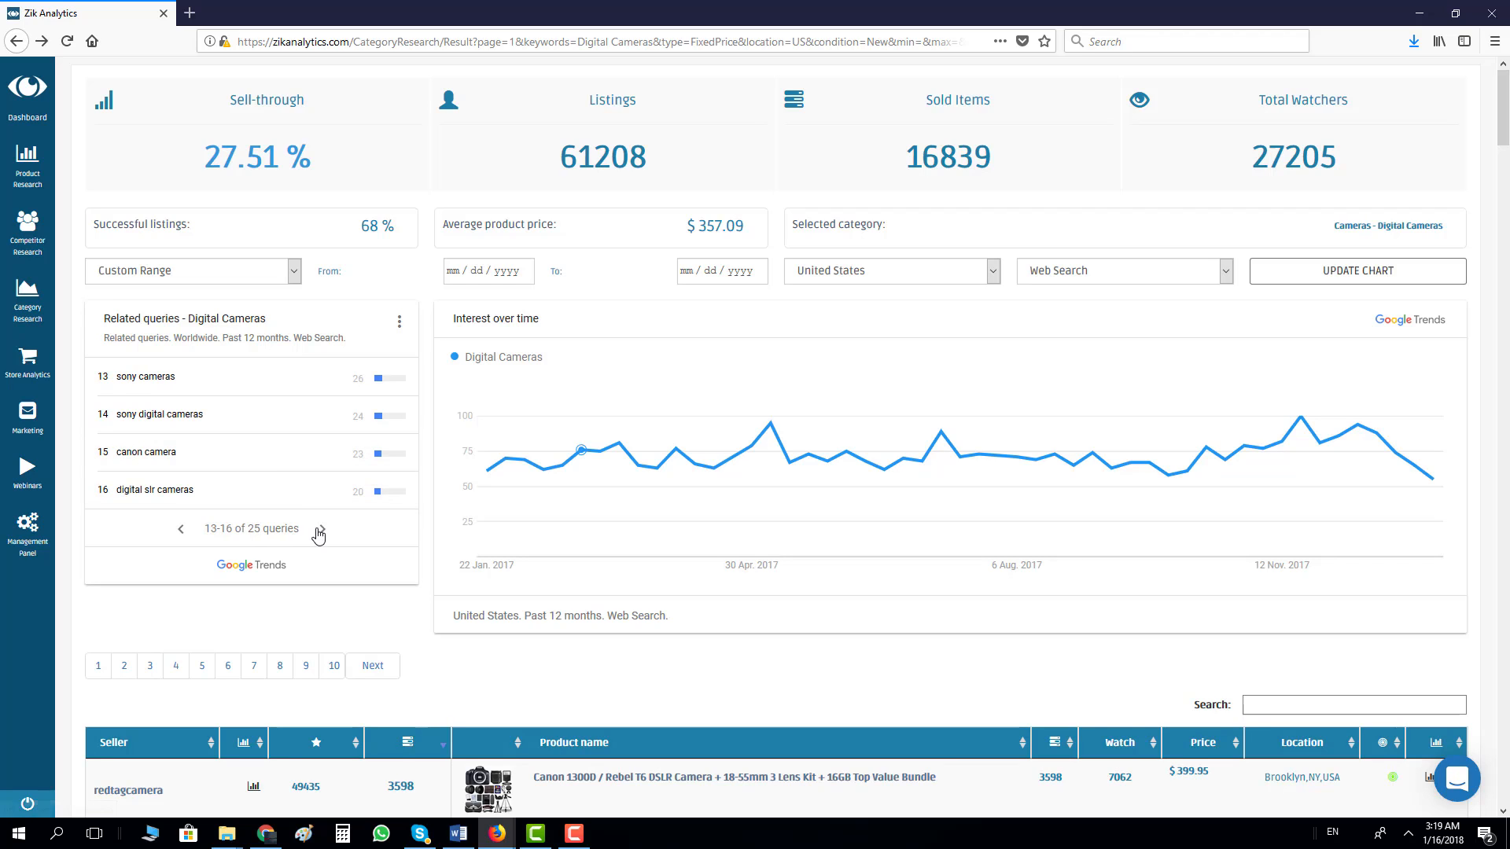
pyautogui.click(322, 530)
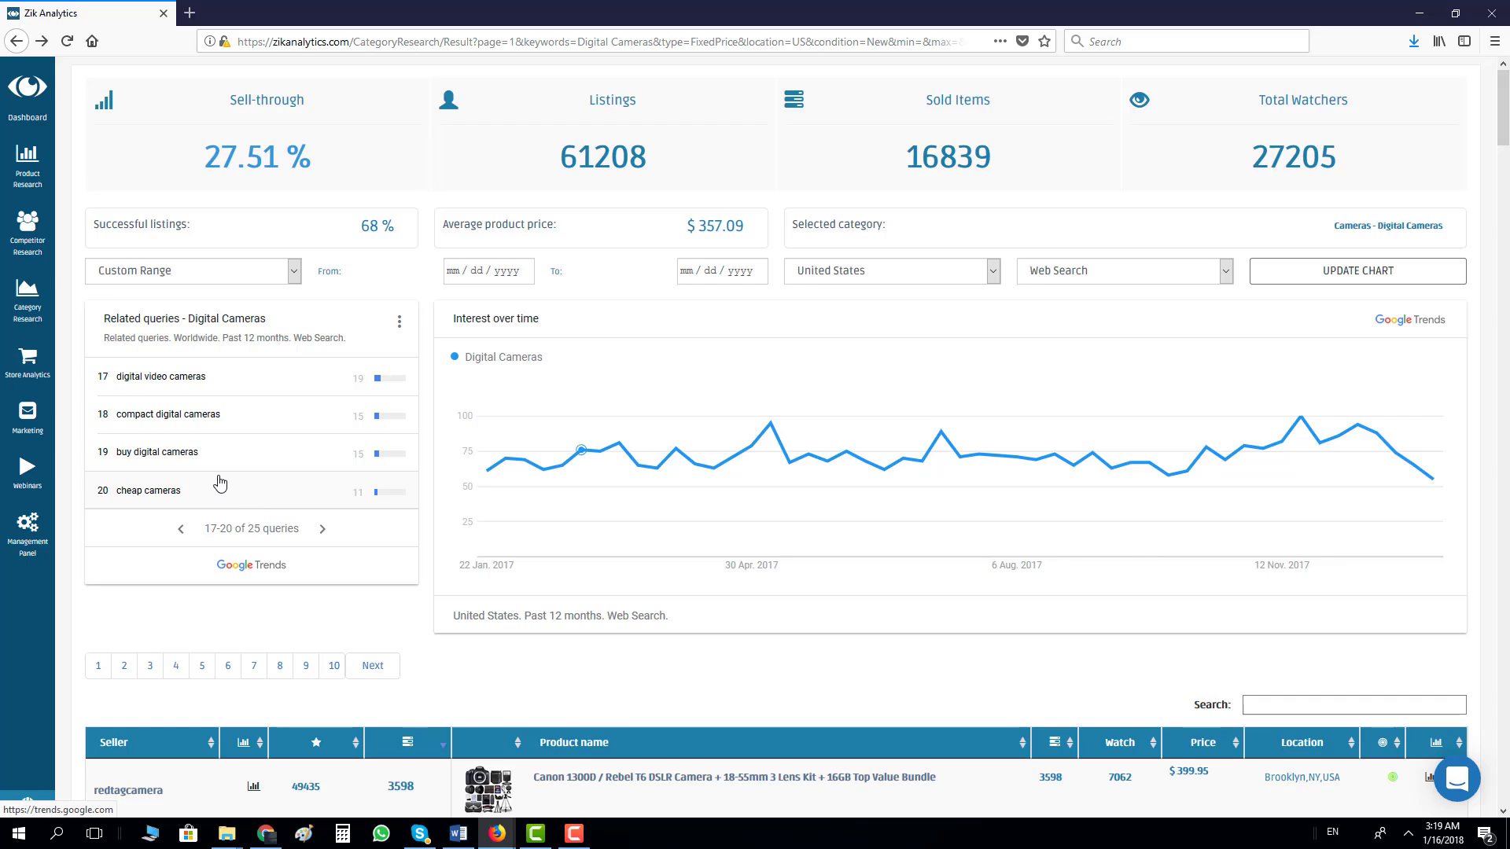
pyautogui.click(179, 532)
pyautogui.click(179, 536)
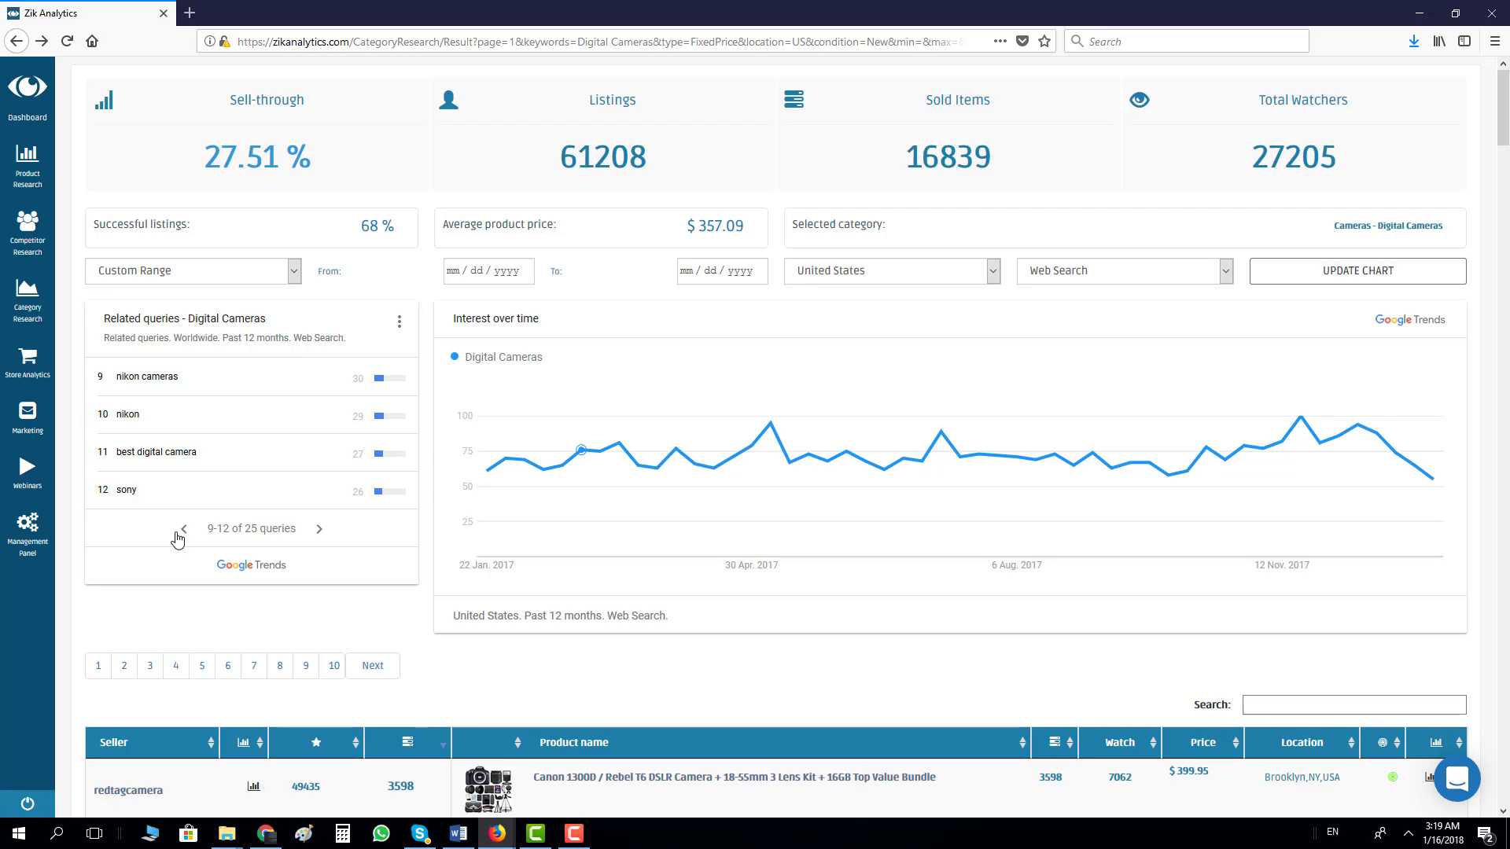
pyautogui.click(180, 534)
# Step: Switch the related queries to Rising and go back to the first page of queries
pyautogui.click(399, 322)
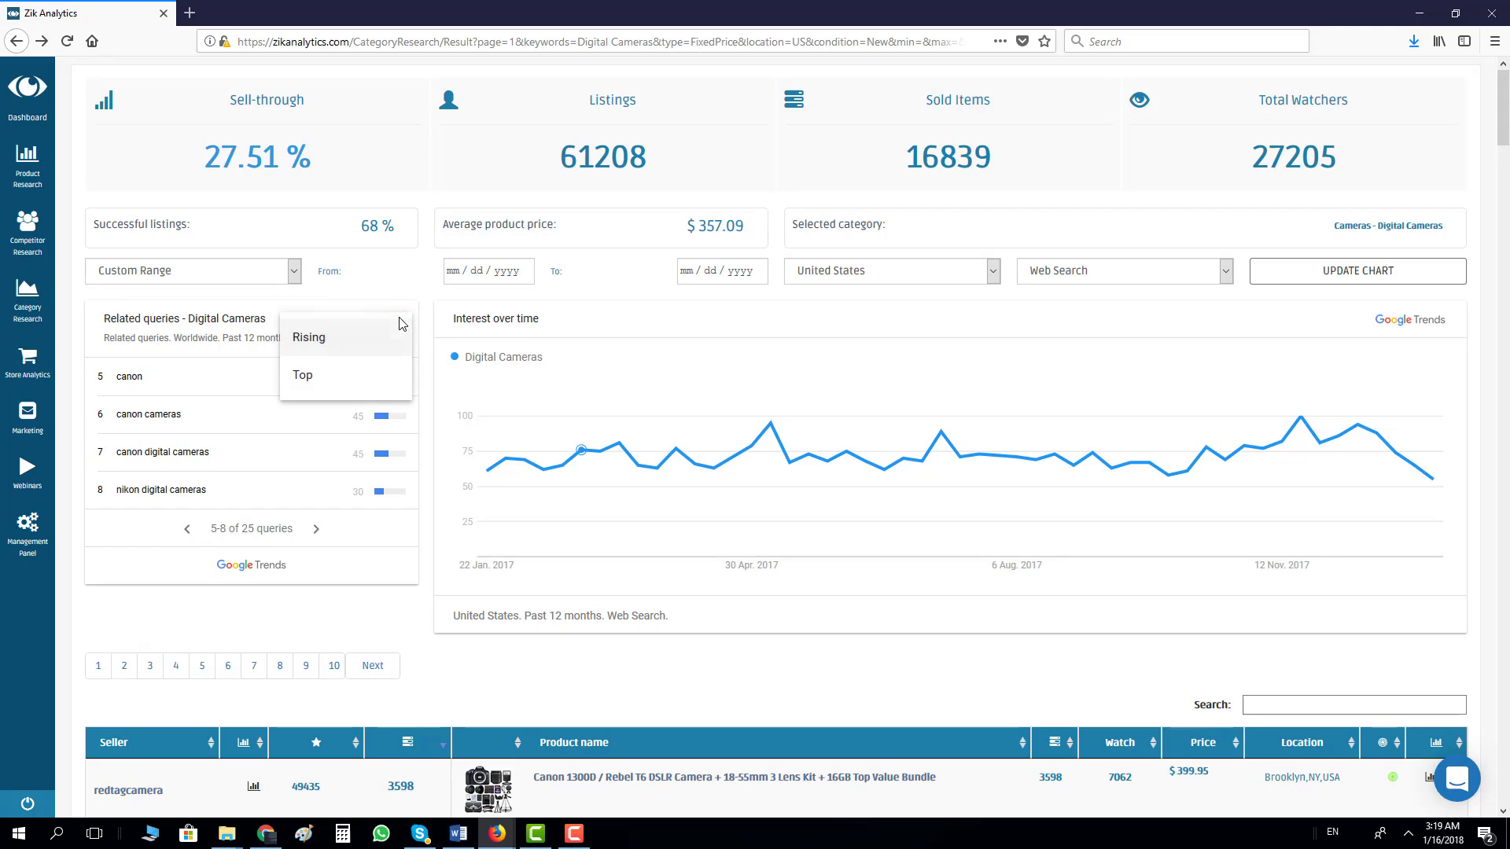
pyautogui.click(318, 349)
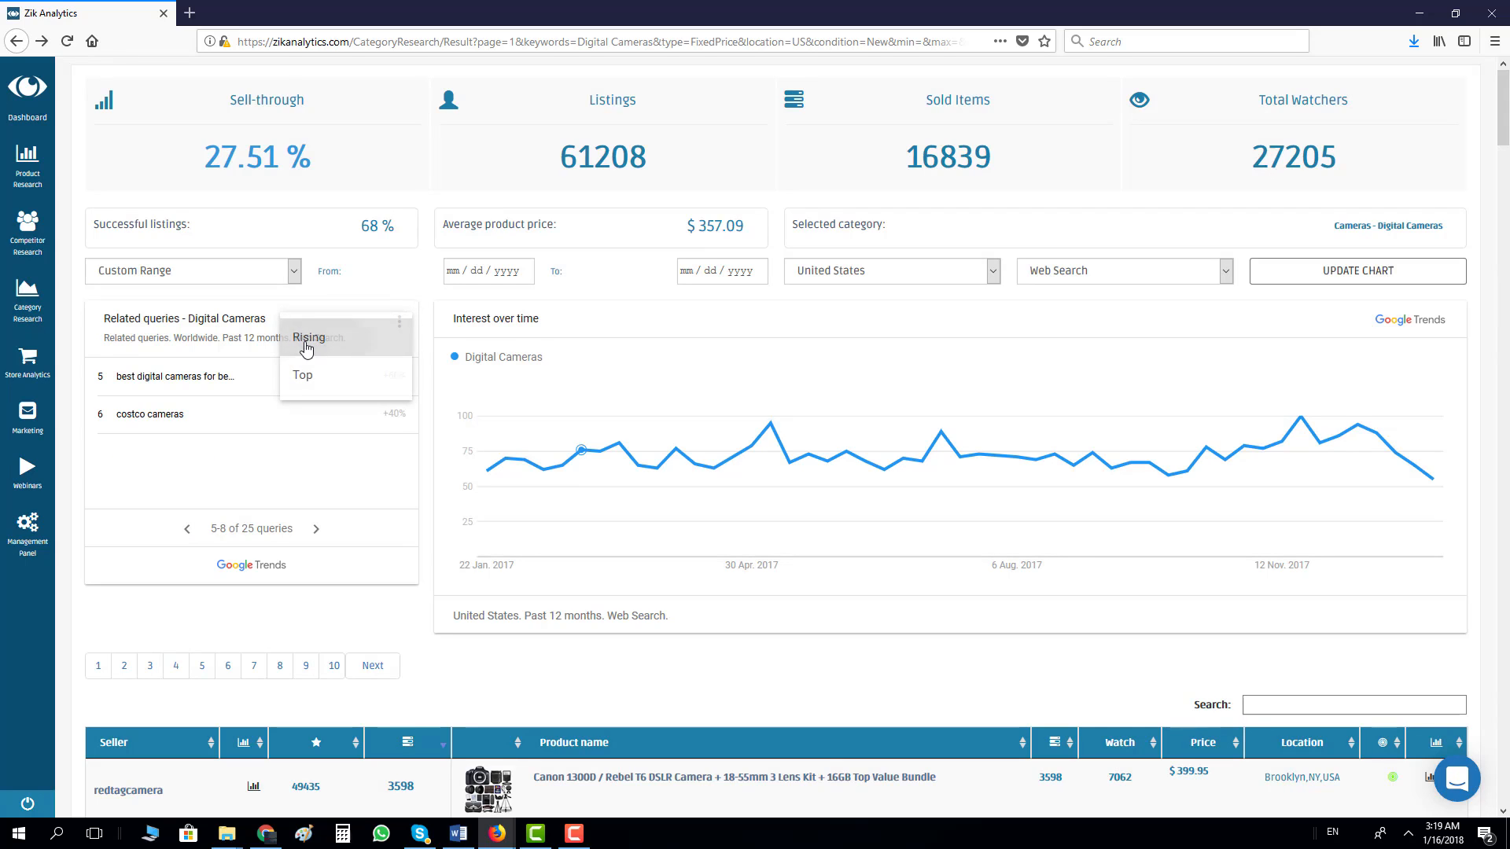
pyautogui.click(192, 538)
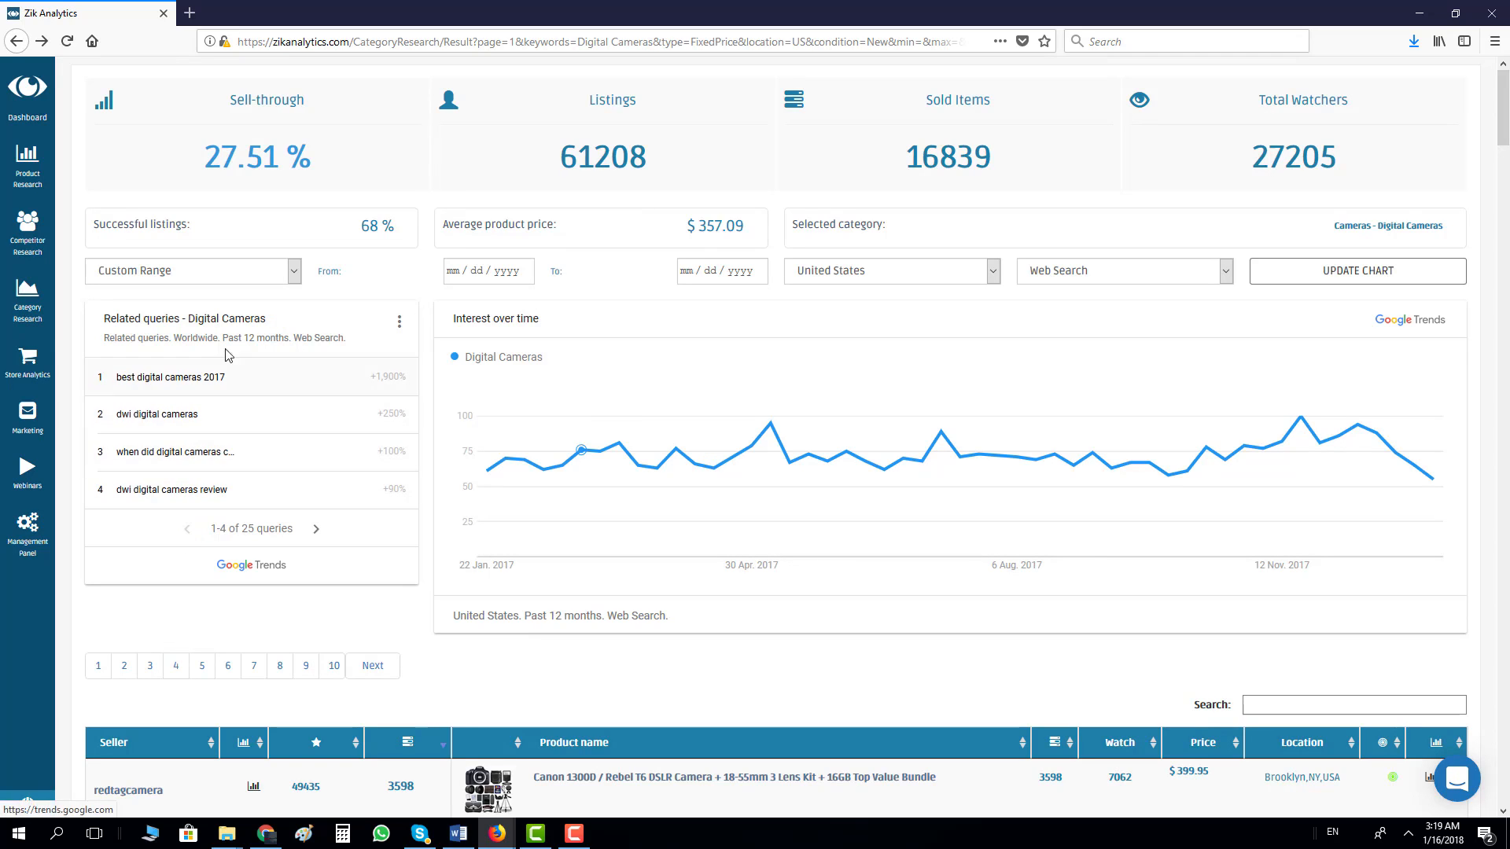
pyautogui.click(399, 322)
pyautogui.click(382, 343)
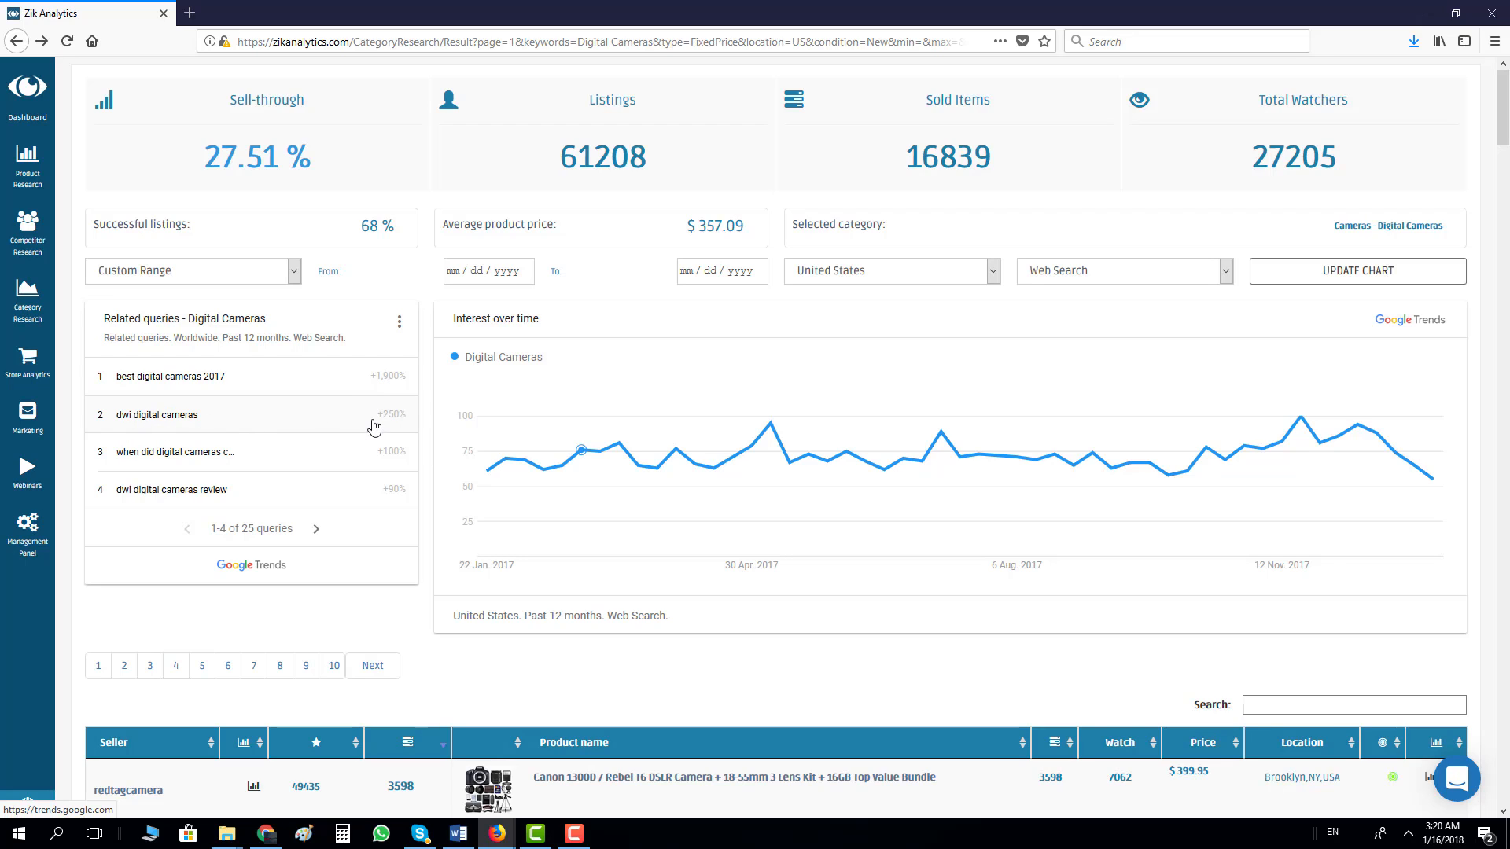
# Step: Search Google for the rising related query "dwi digital cameras"
pyautogui.click(173, 416)
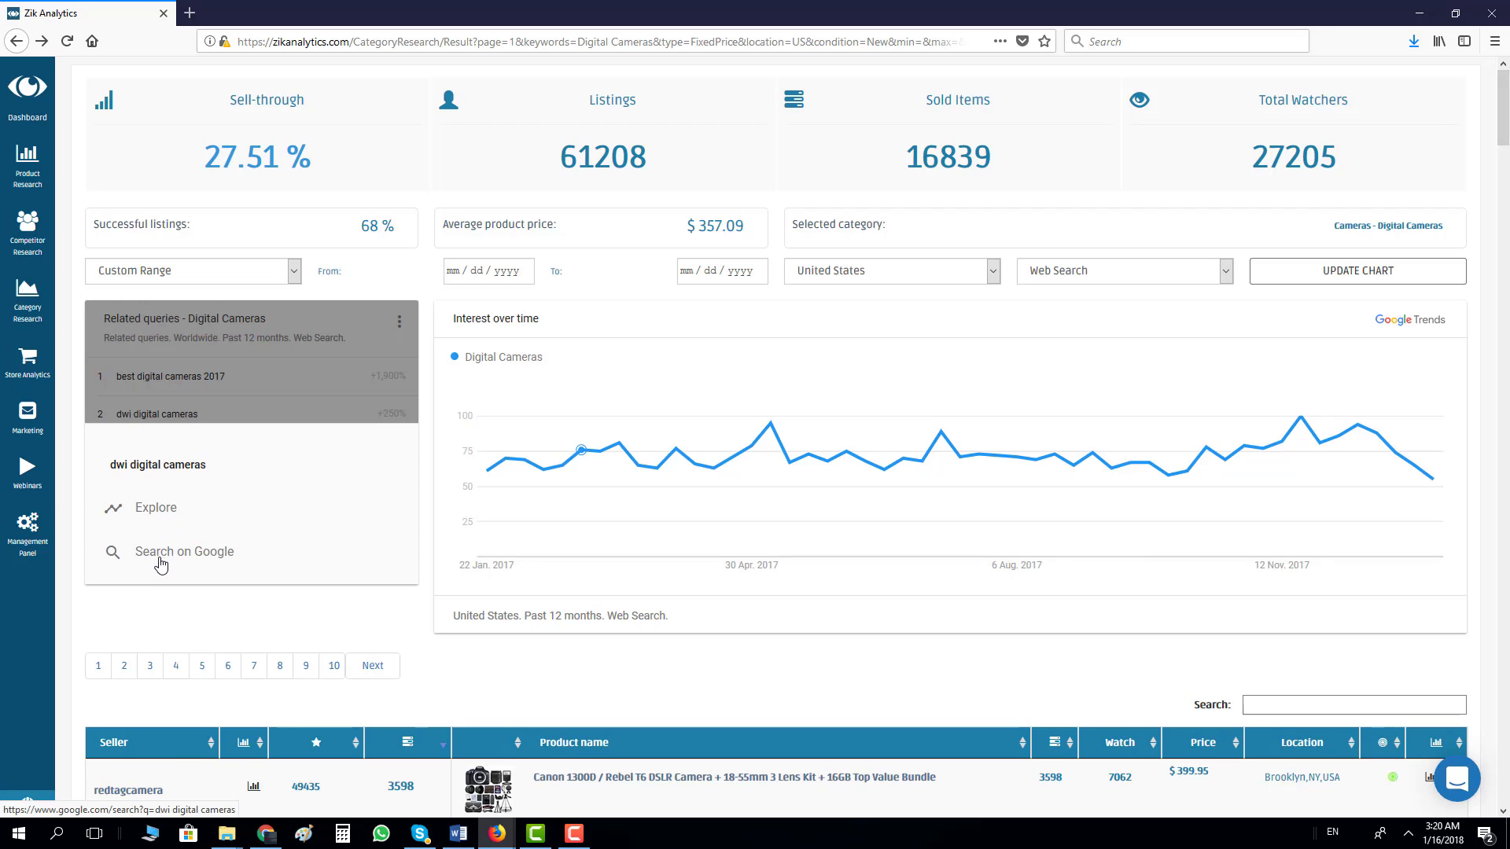
pyautogui.click(173, 418)
pyautogui.click(174, 427)
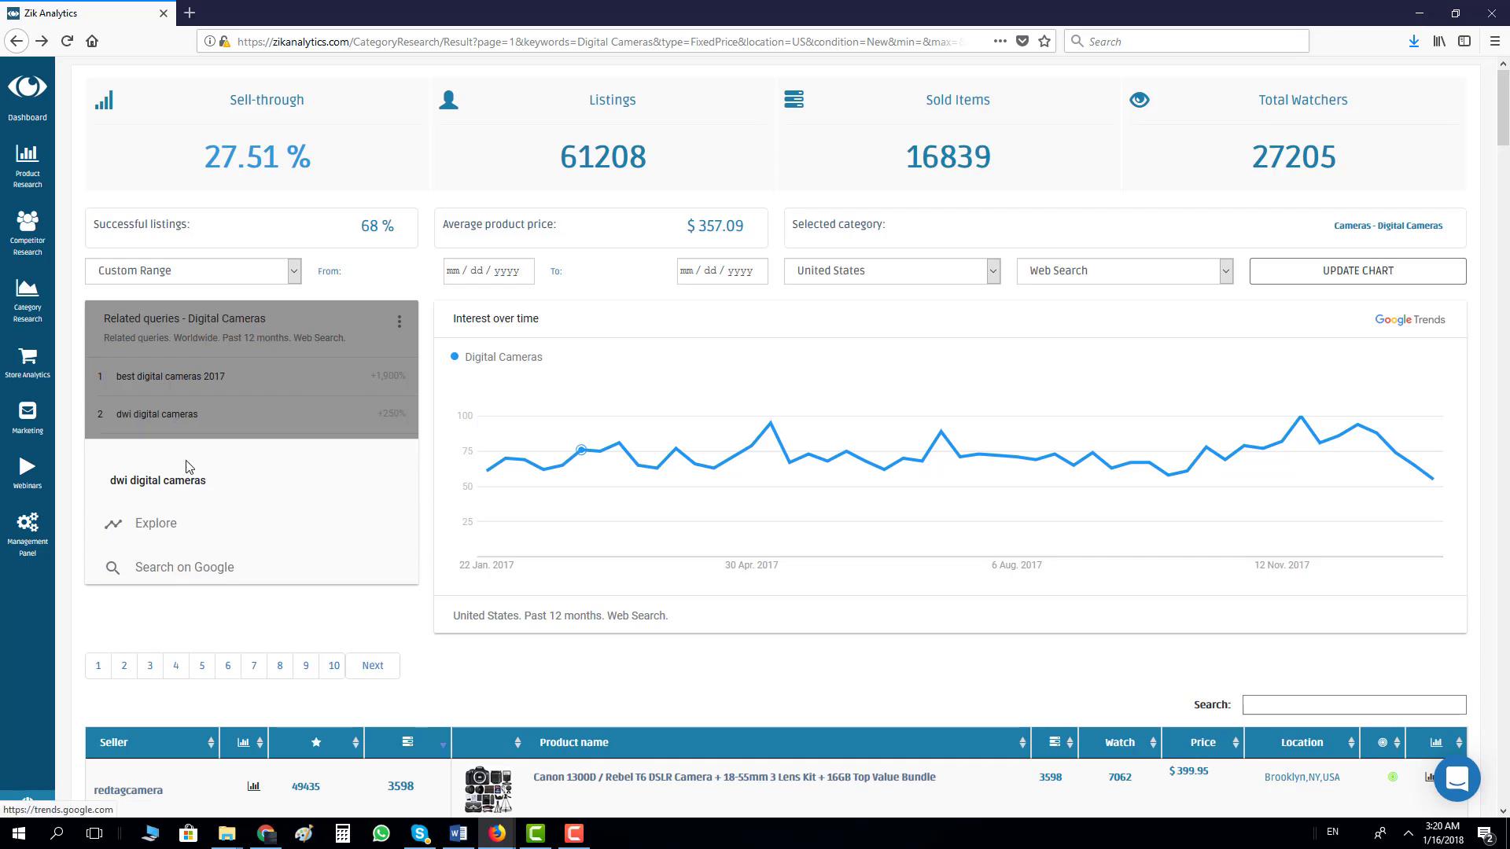
pyautogui.click(178, 546)
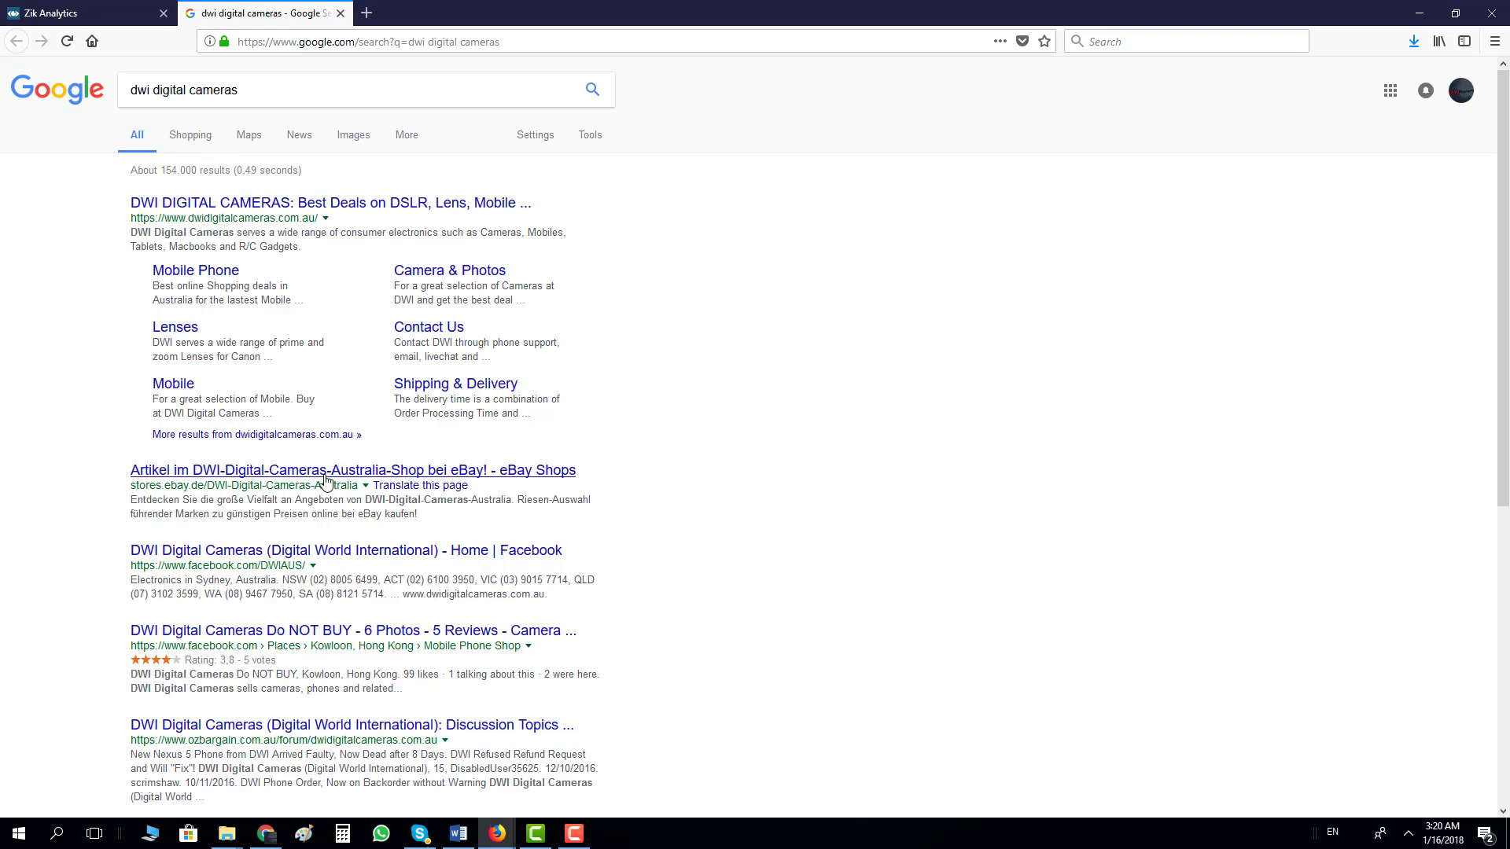
# Step: Open the DWI-Digital-Cameras-Australia eBay shop result and the dwidigitalcameras.com.au result in new tabs
pyautogui.moveTo(129, 478); pyautogui.dragTo(442, 524)
pyautogui.click(442, 524)
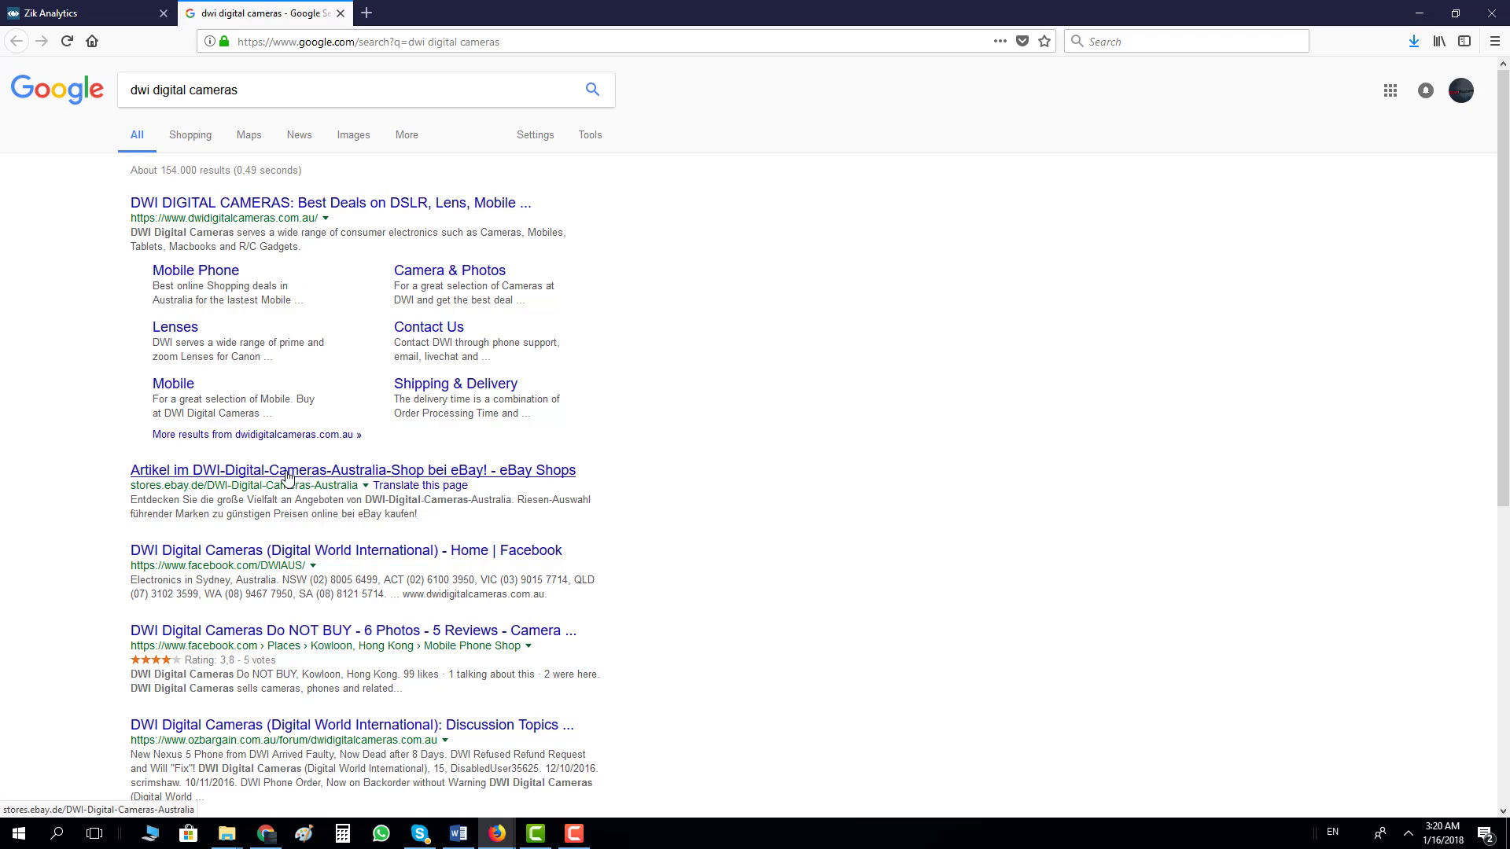
pyautogui.rightClick(287, 477)
pyautogui.click(315, 482)
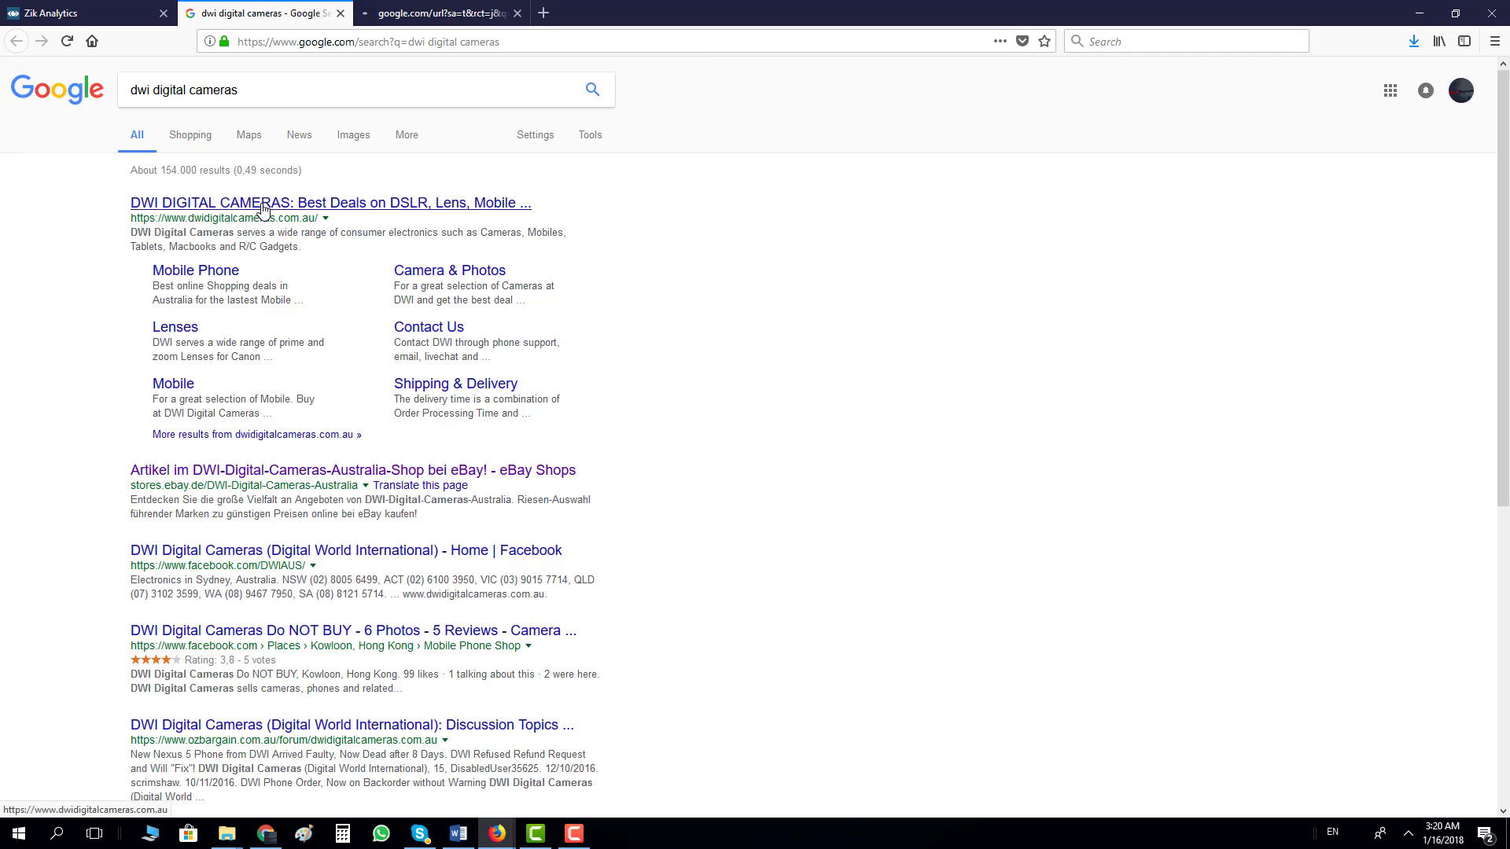
pyautogui.rightClick(263, 206)
pyautogui.click(303, 212)
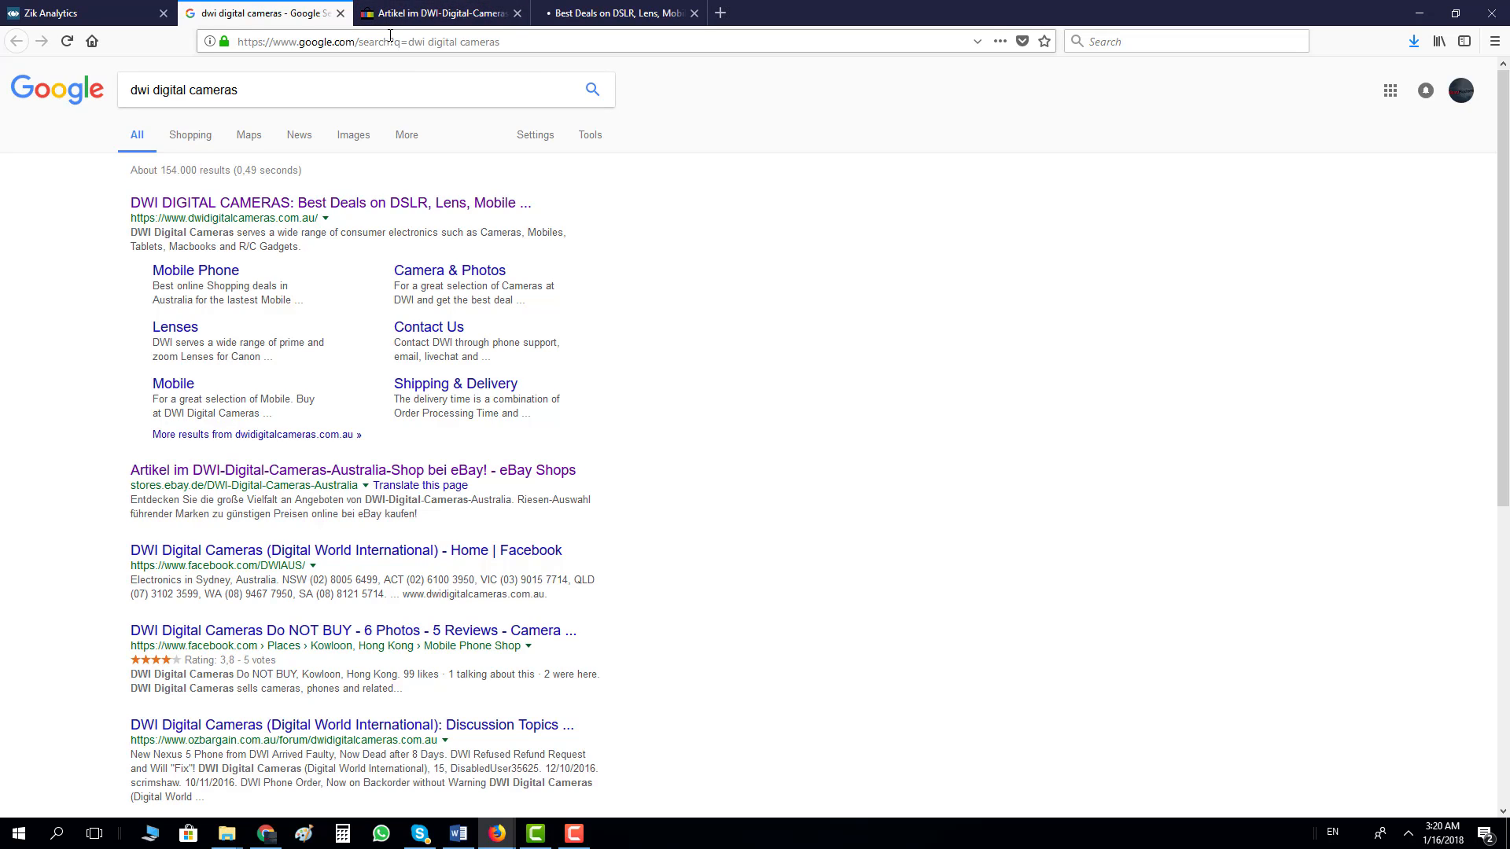
# Step: Look over the DWI eBay shop and examine the products and categories on the DWI online store's home page
pyautogui.click(110, 13)
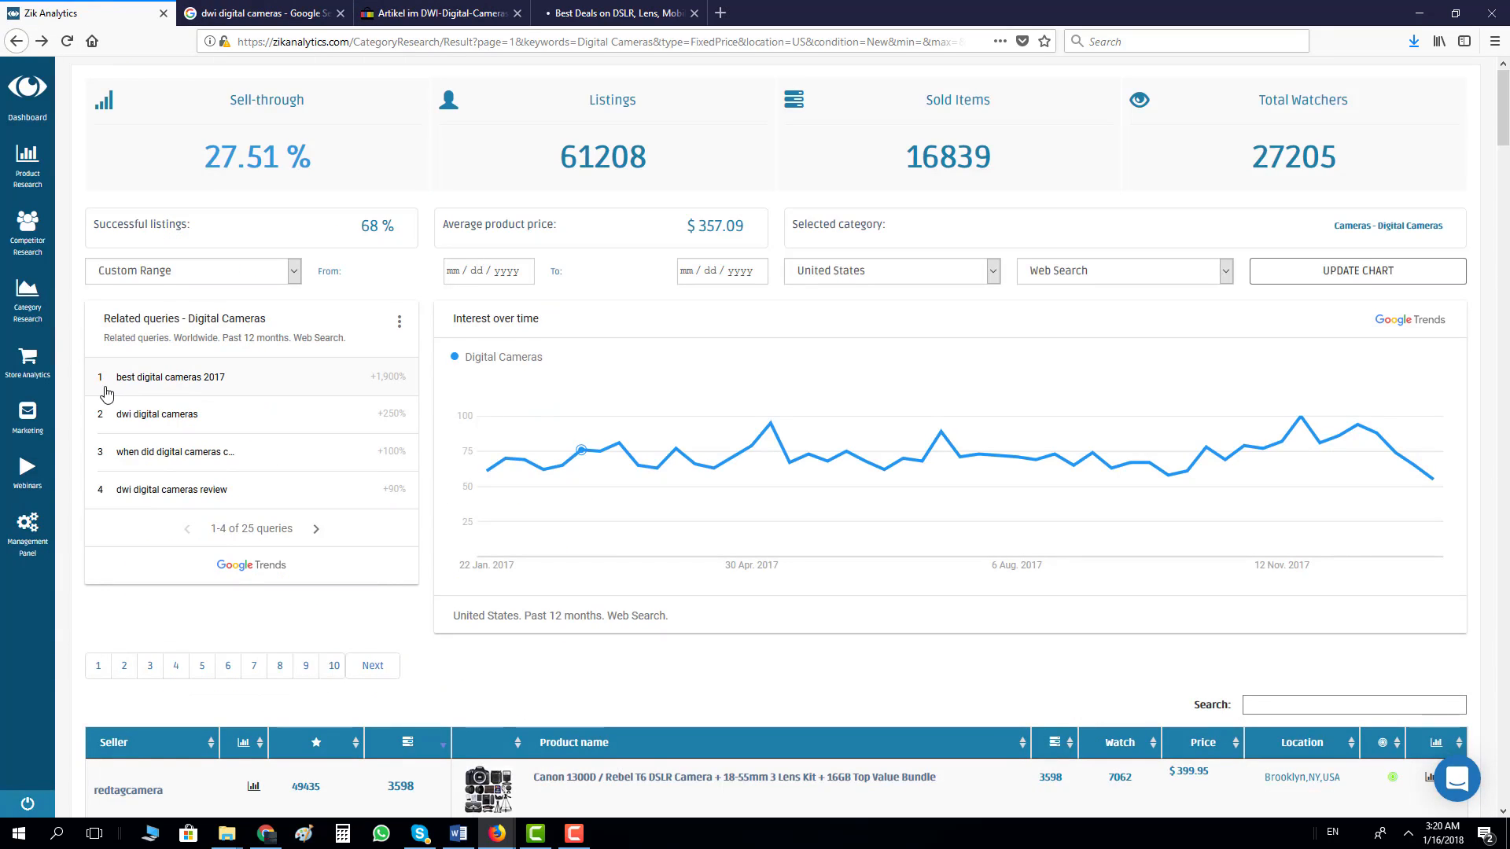
pyautogui.click(259, 13)
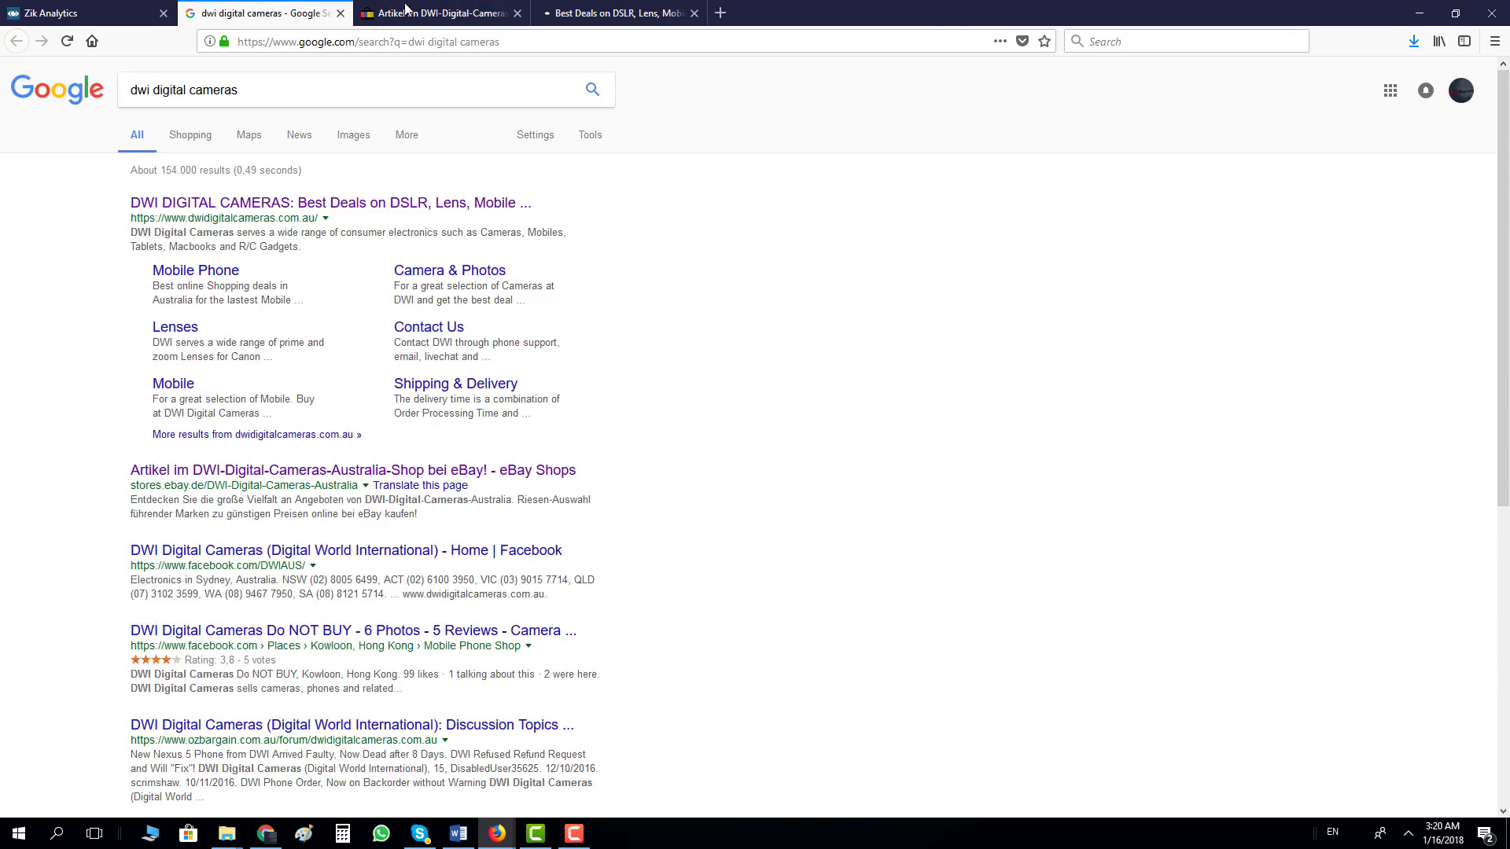
pyautogui.click(441, 13)
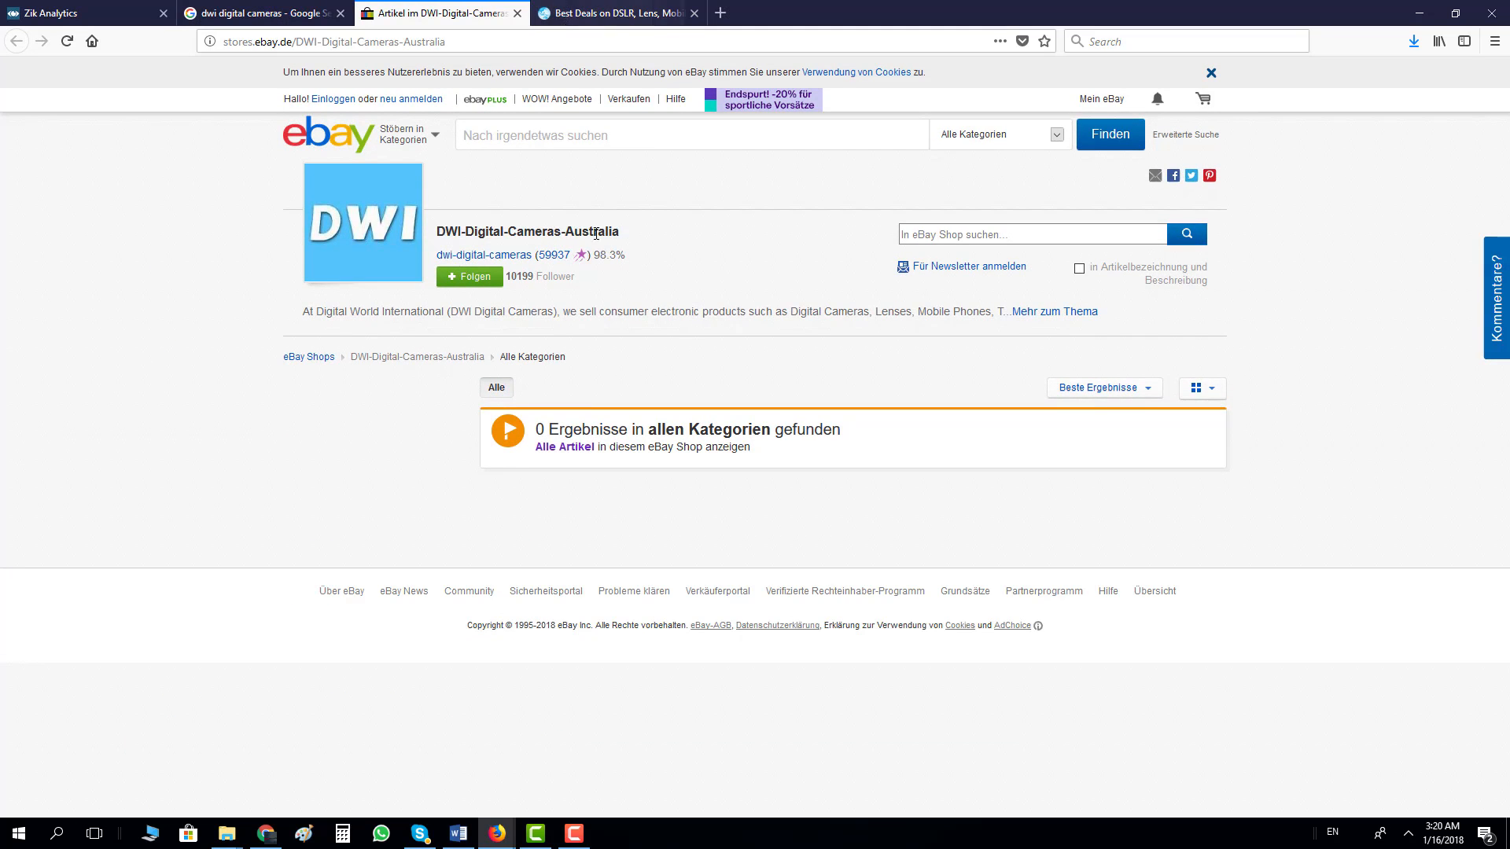
pyautogui.click(583, 14)
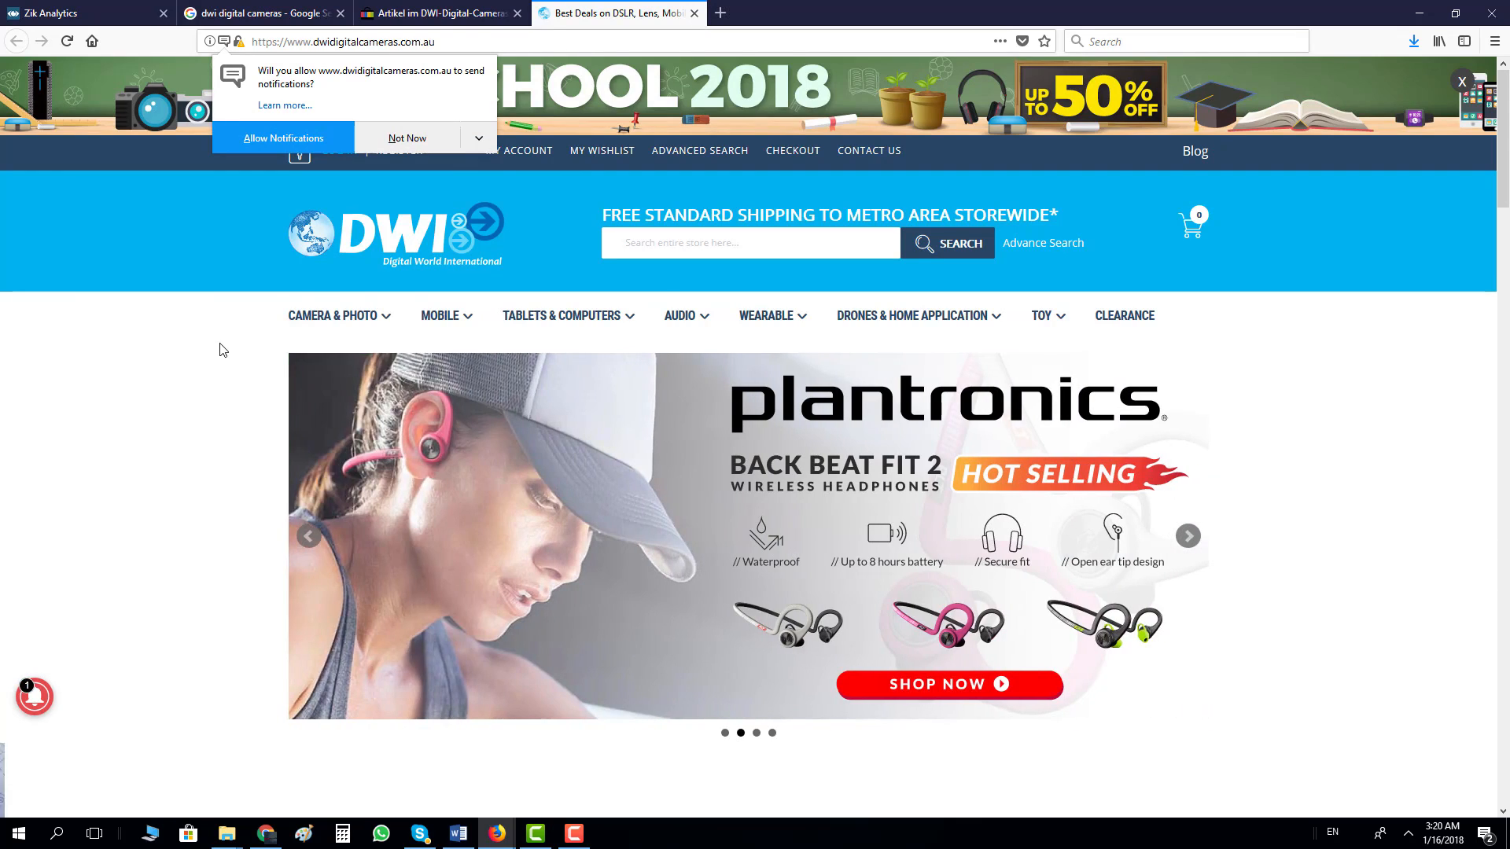
pyautogui.scroll(-8, 223, 347)
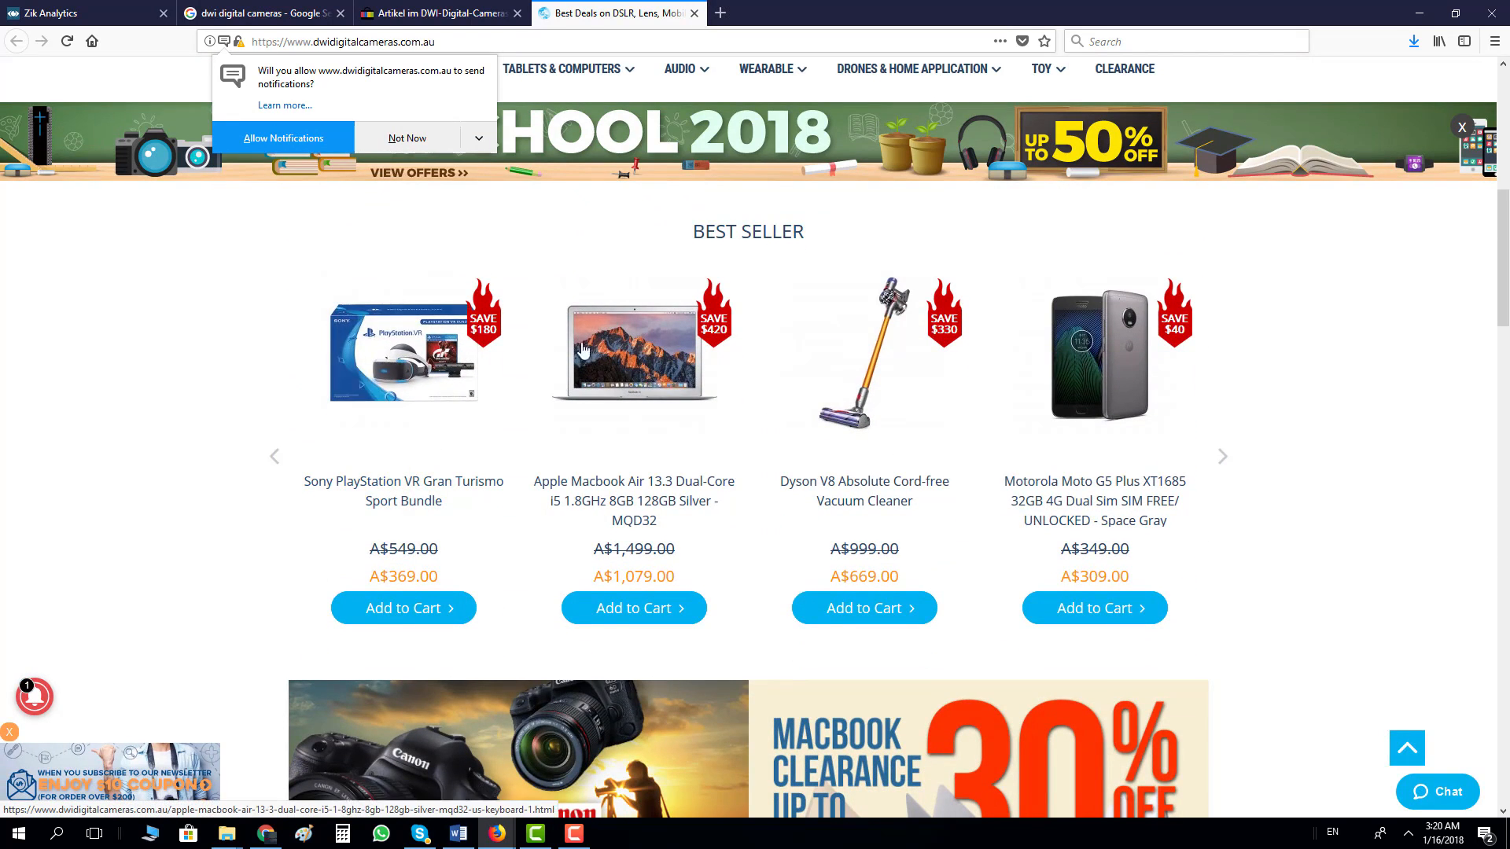
pyautogui.scroll(-9, 708, 362)
pyautogui.scroll(-9, 616, 364)
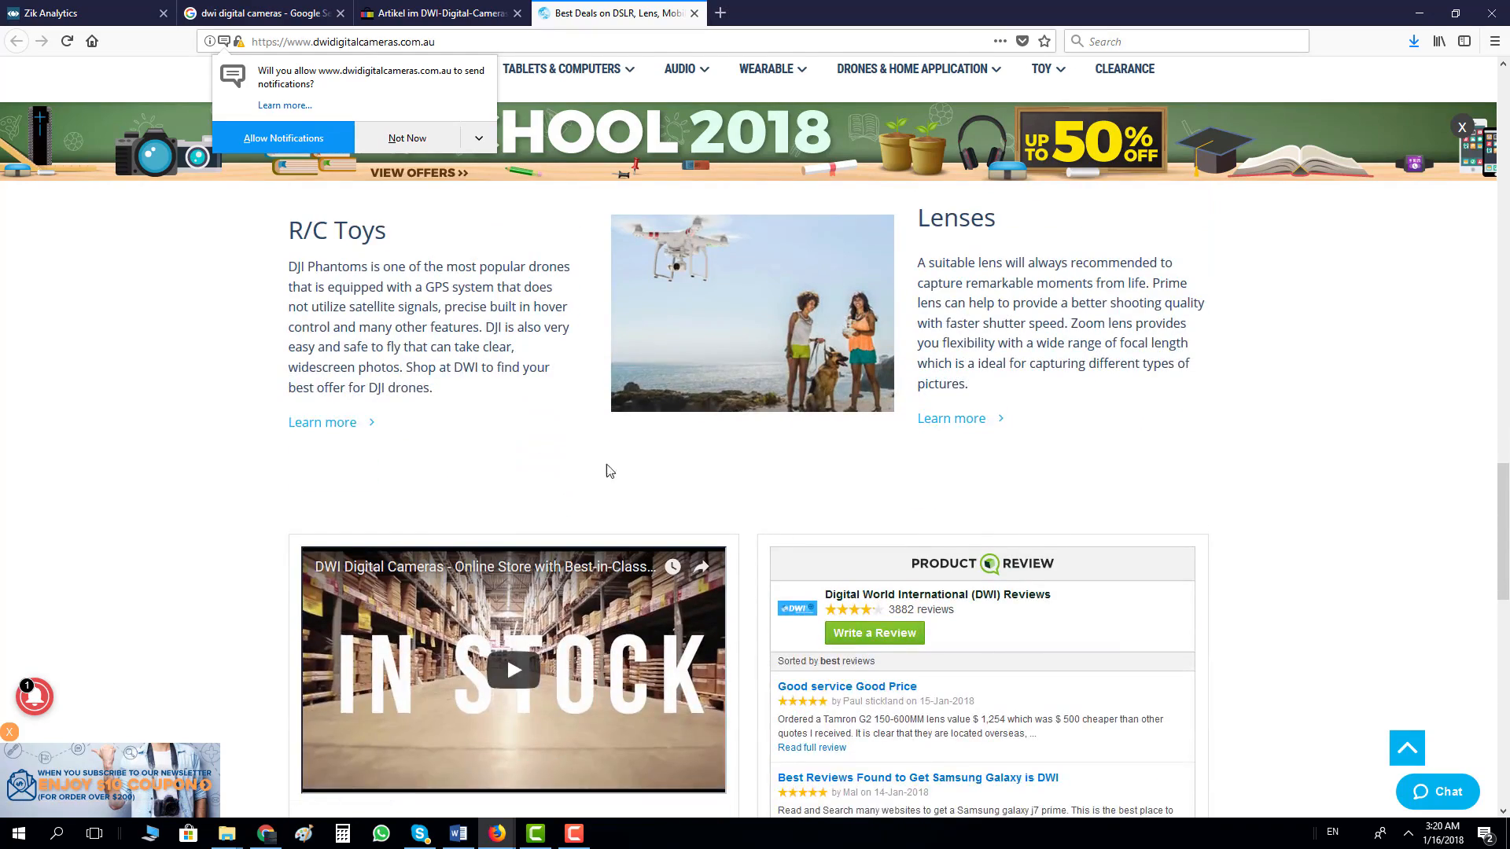
pyautogui.scroll(2, 503, 436)
pyautogui.scroll(5, 542, 439)
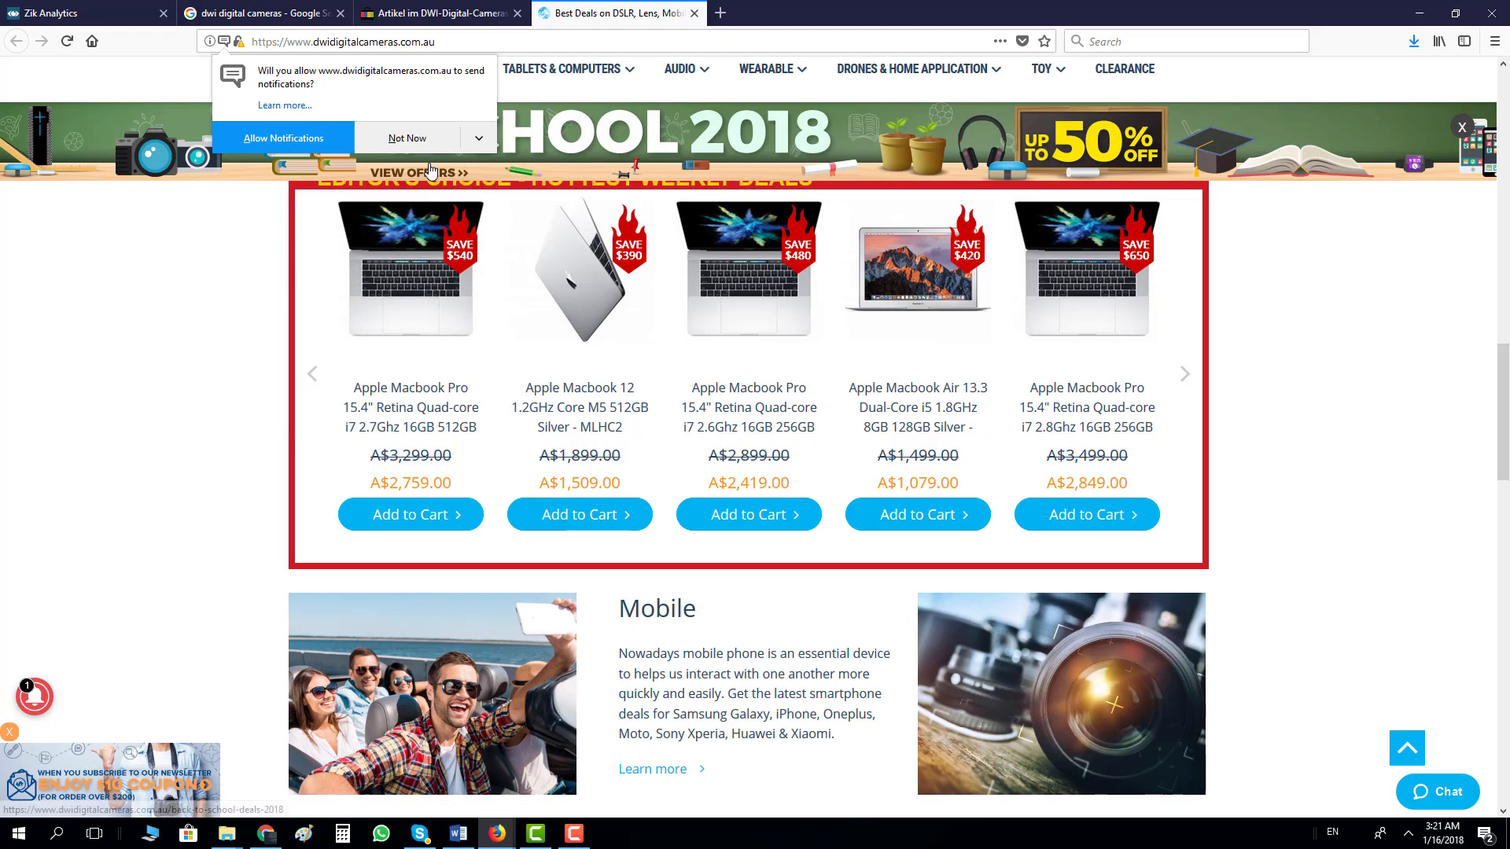
# Step: Return to the Zik Analytics results and search Google for the rising related query "costco cameras"
pyautogui.click(55, 13)
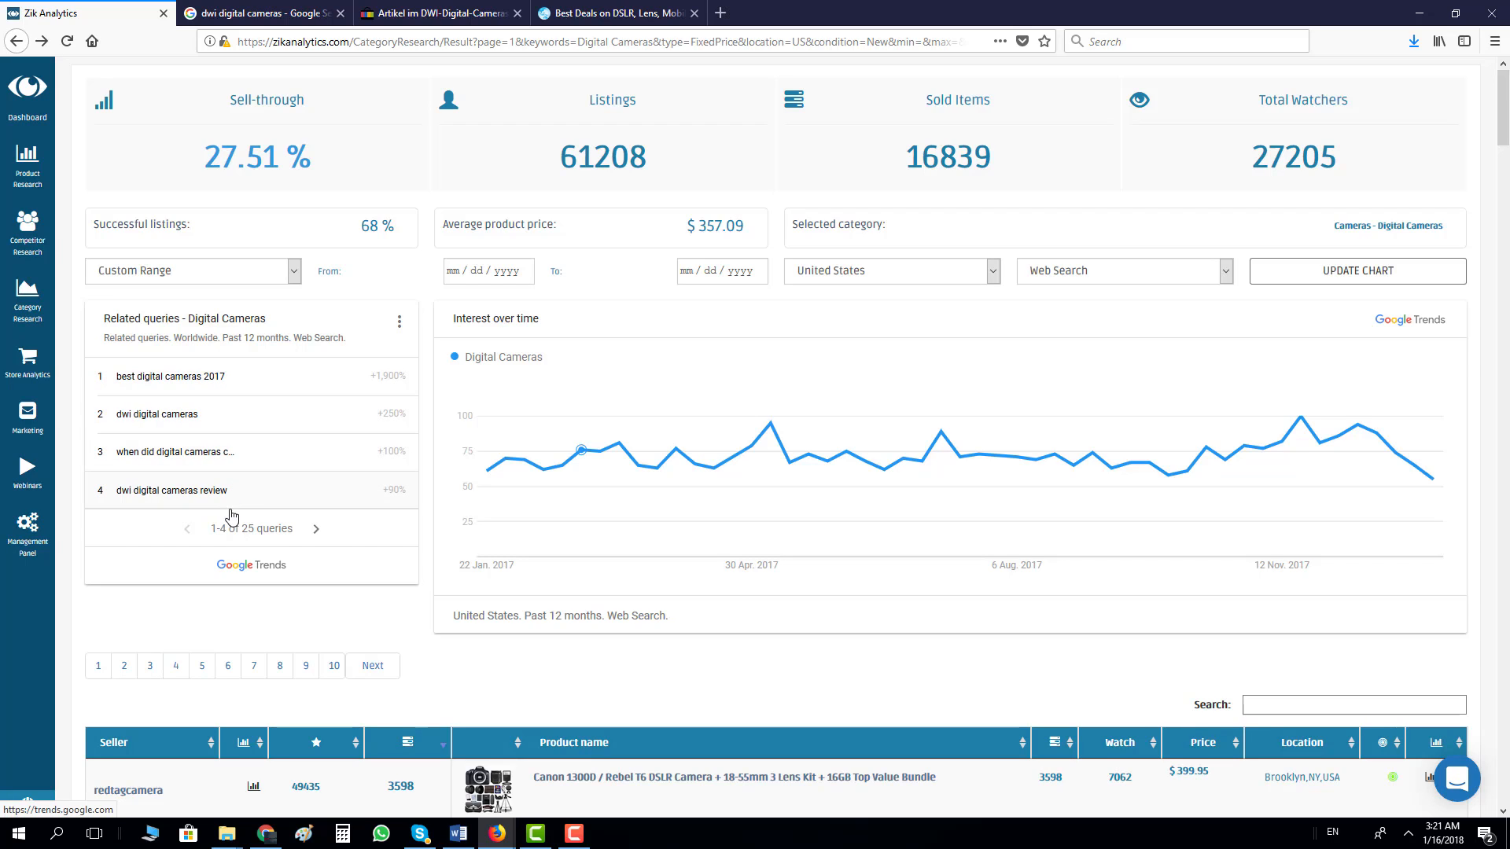
pyautogui.click(316, 533)
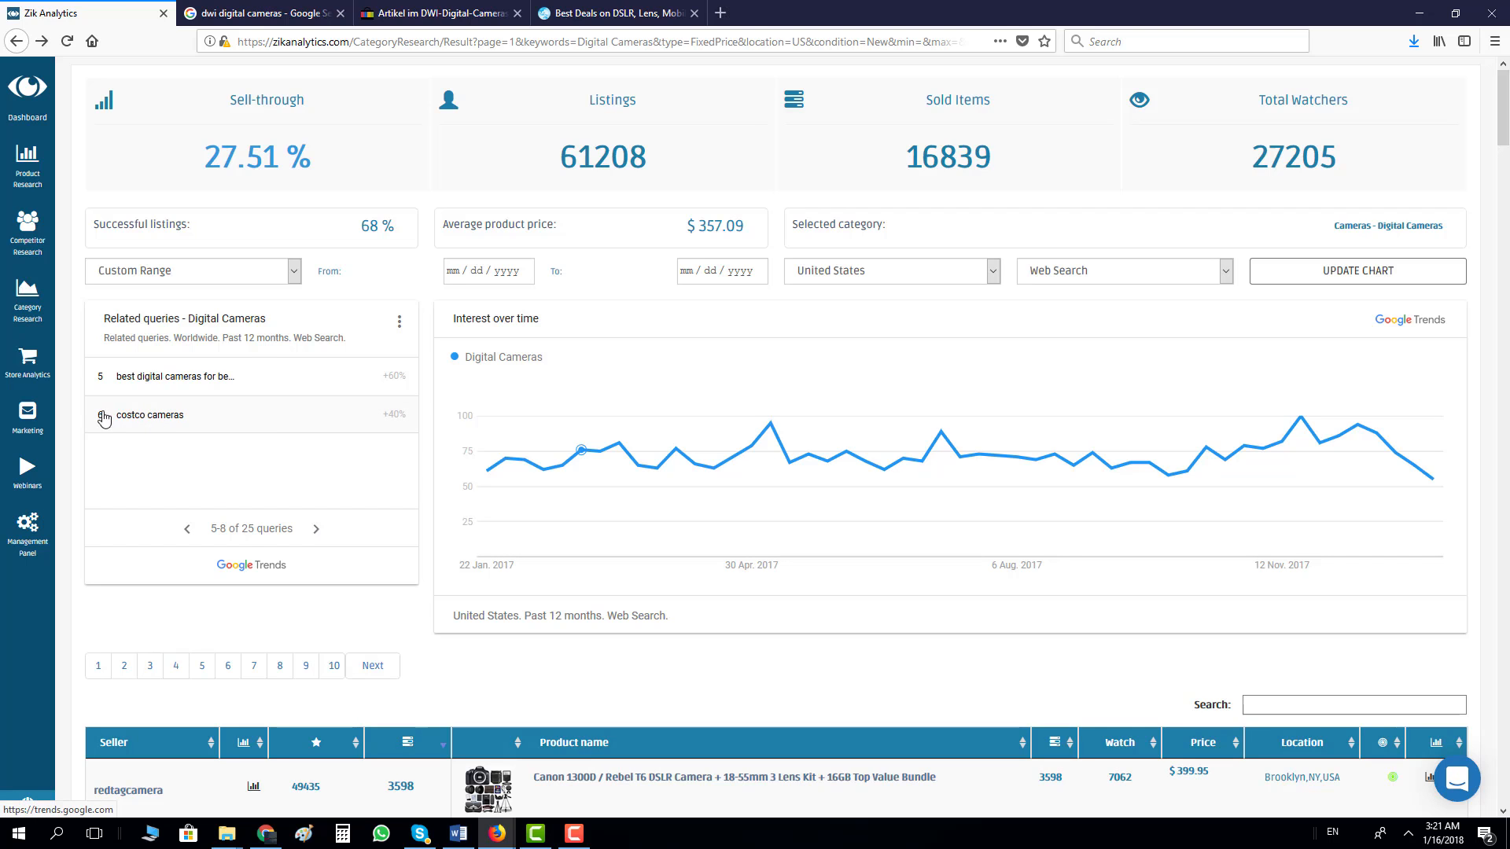
pyautogui.click(140, 423)
pyautogui.click(168, 555)
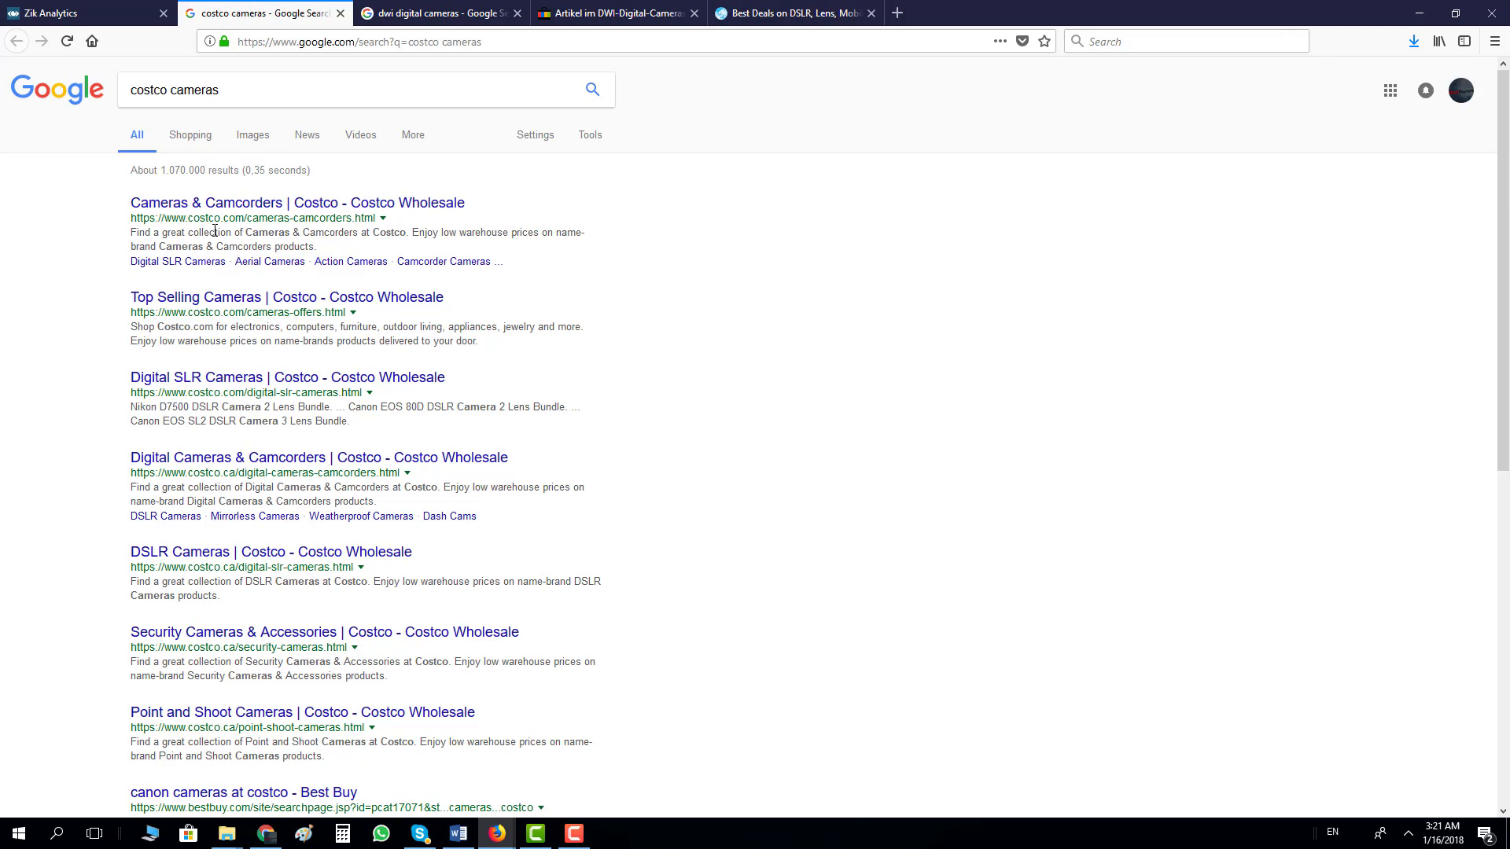
# Step: Back in the Zik Analytics results, switch the related queries to Top and page forward to queries 9–12
pyautogui.click(81, 13)
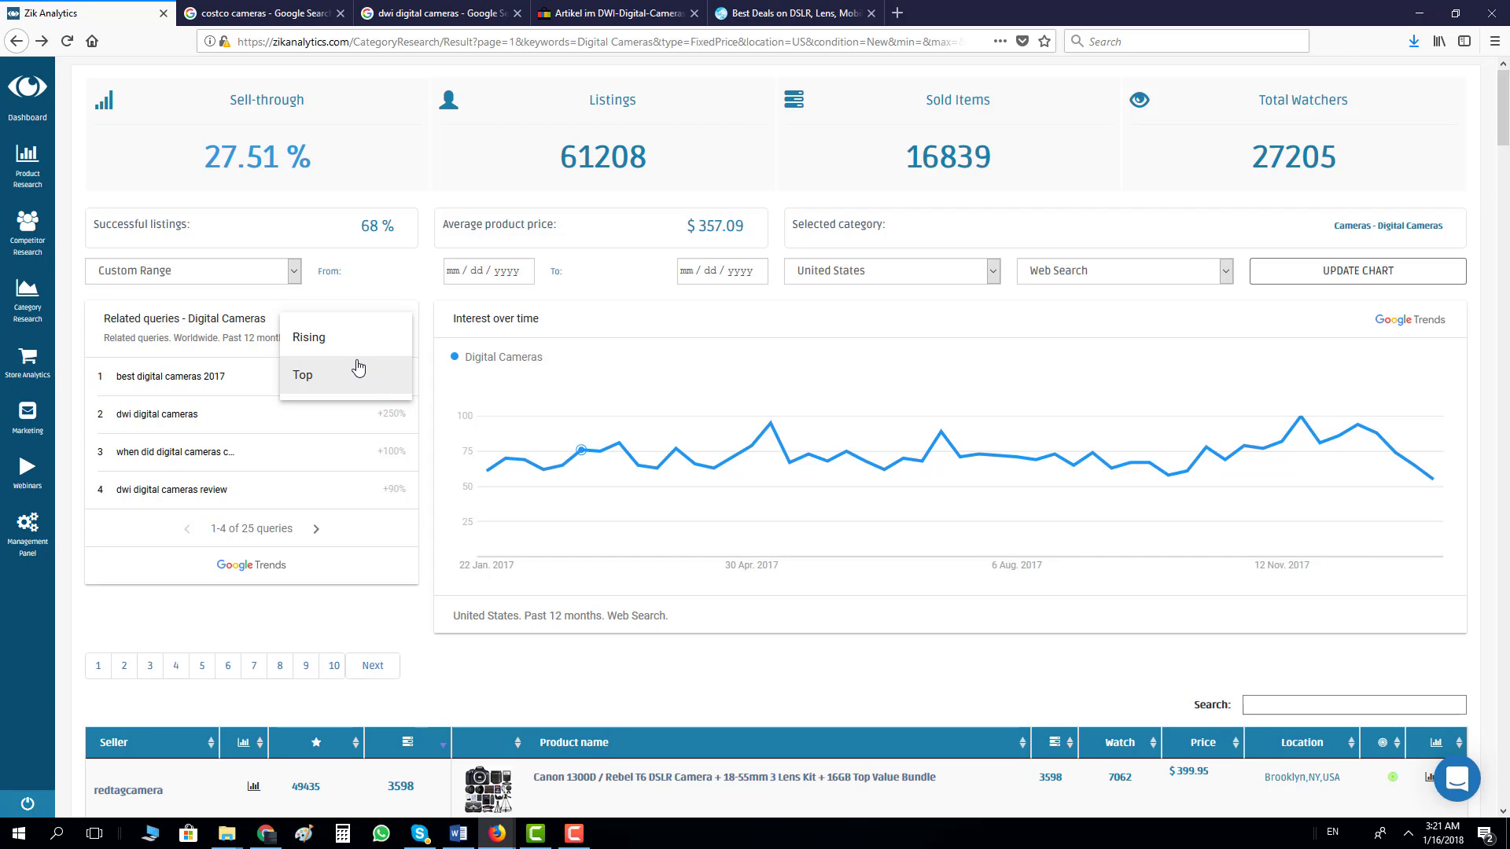
pyautogui.click(323, 383)
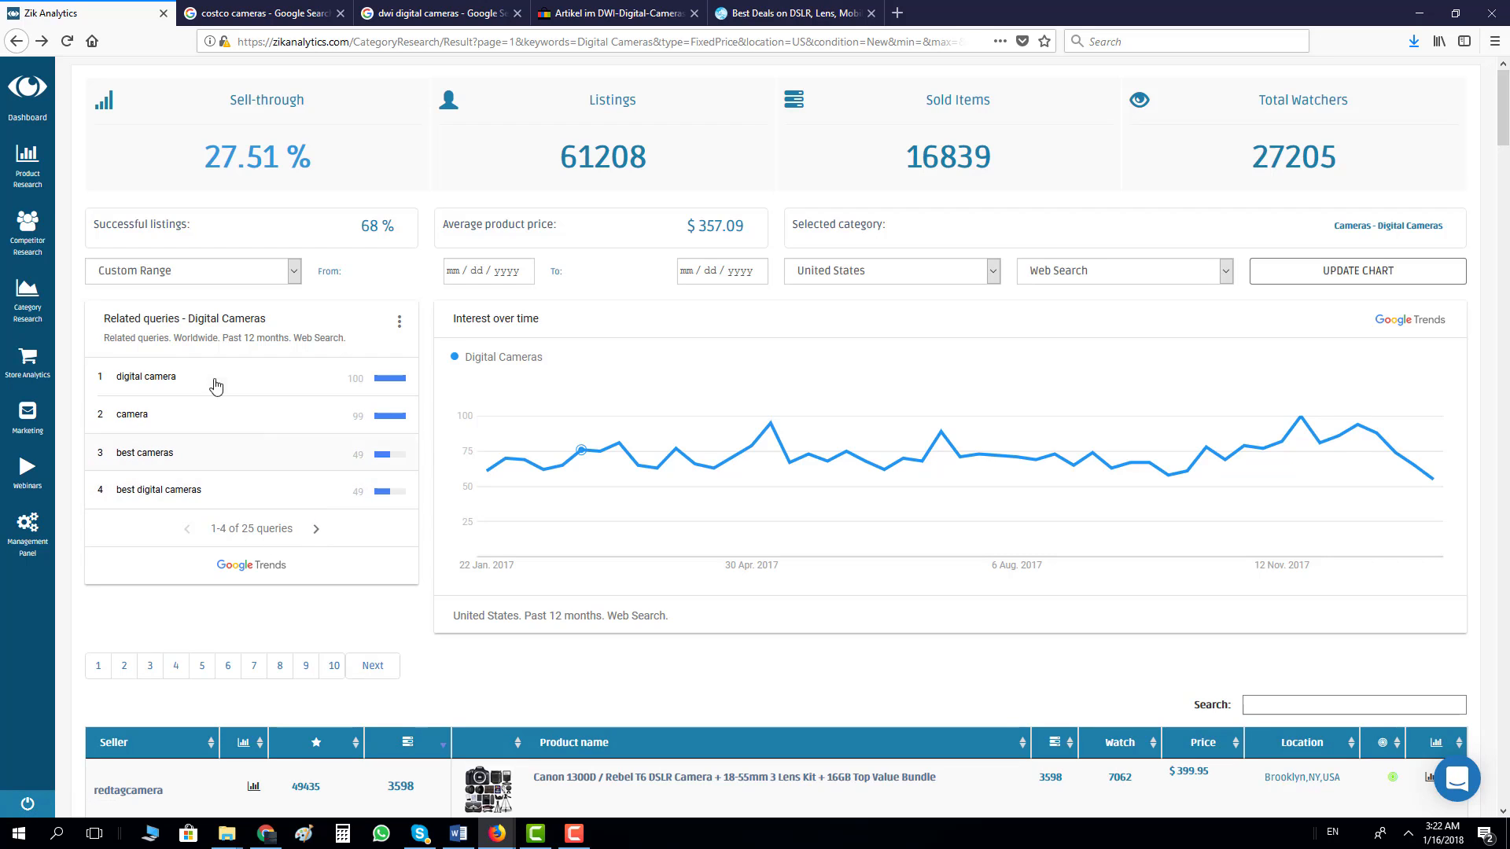
pyautogui.click(319, 529)
pyautogui.click(318, 529)
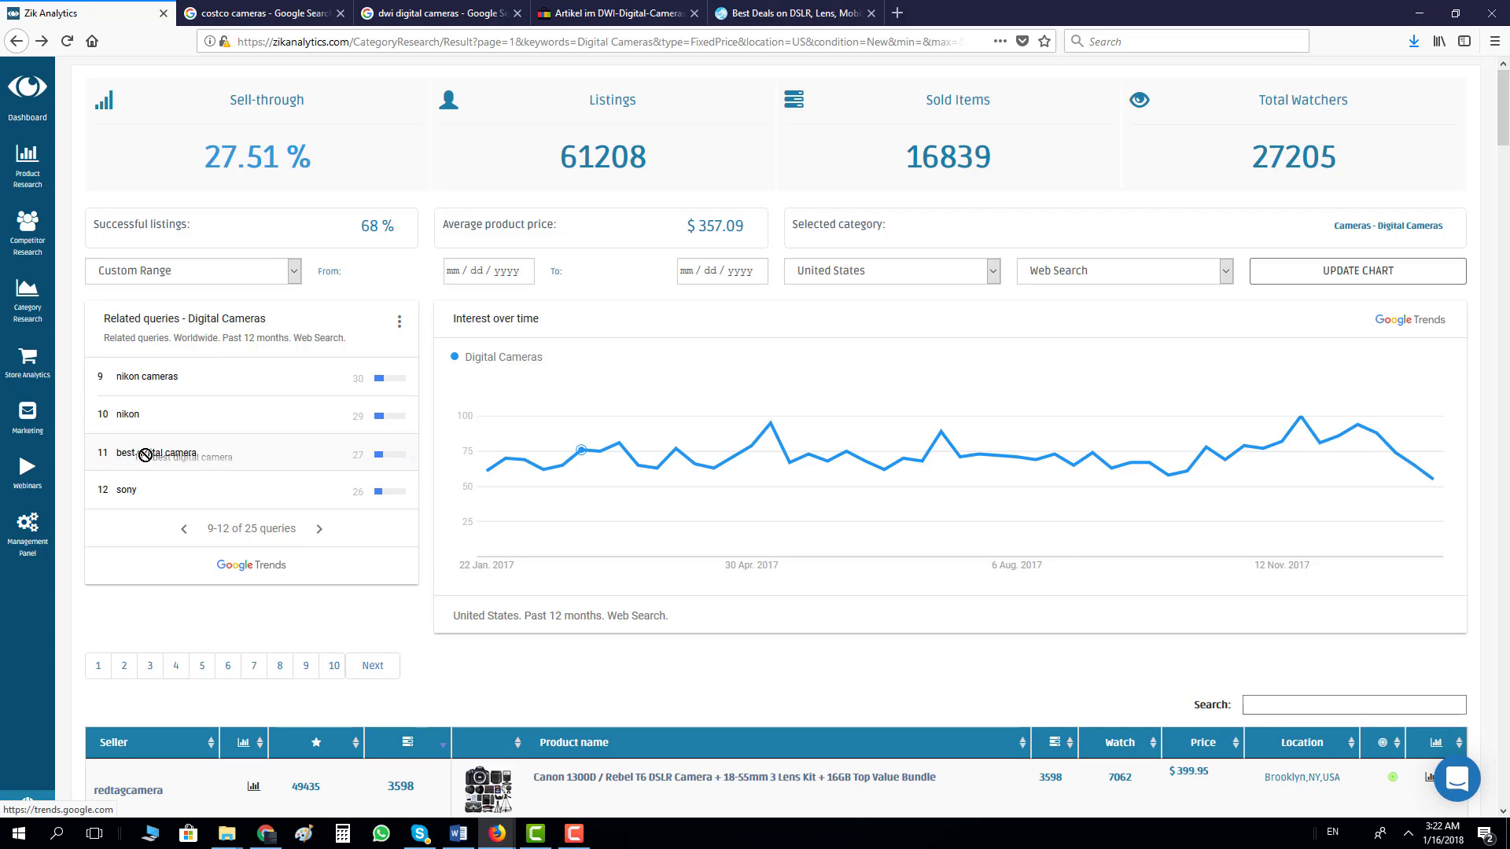
# Step: Copy the related query "best digital camera" and open Product Research in a new tab
pyautogui.click(122, 462)
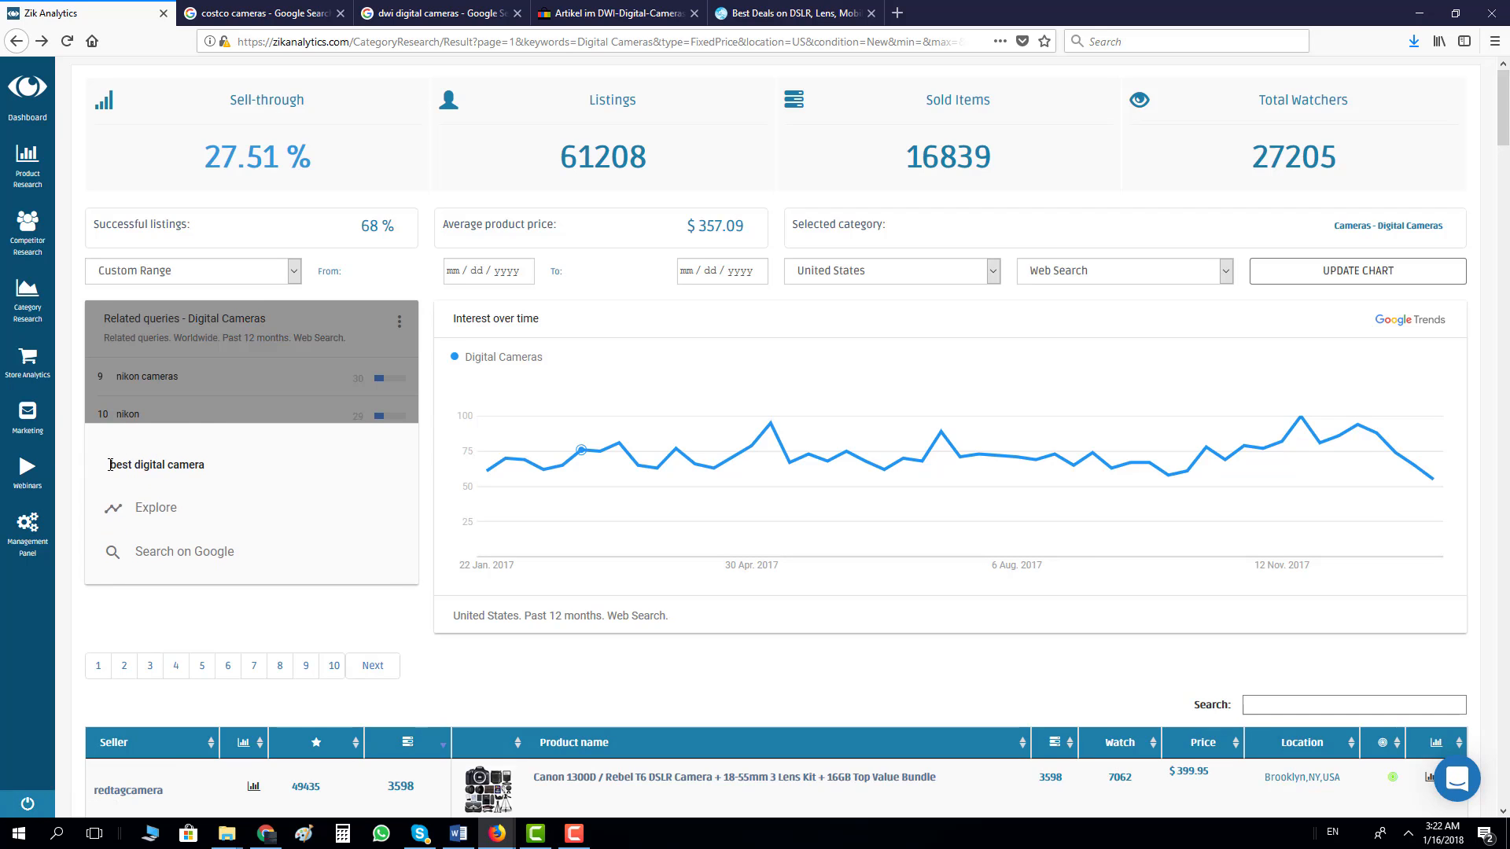
pyautogui.moveTo(111, 465); pyautogui.dragTo(203, 465)
pyautogui.rightClick(198, 469)
pyautogui.click(210, 477)
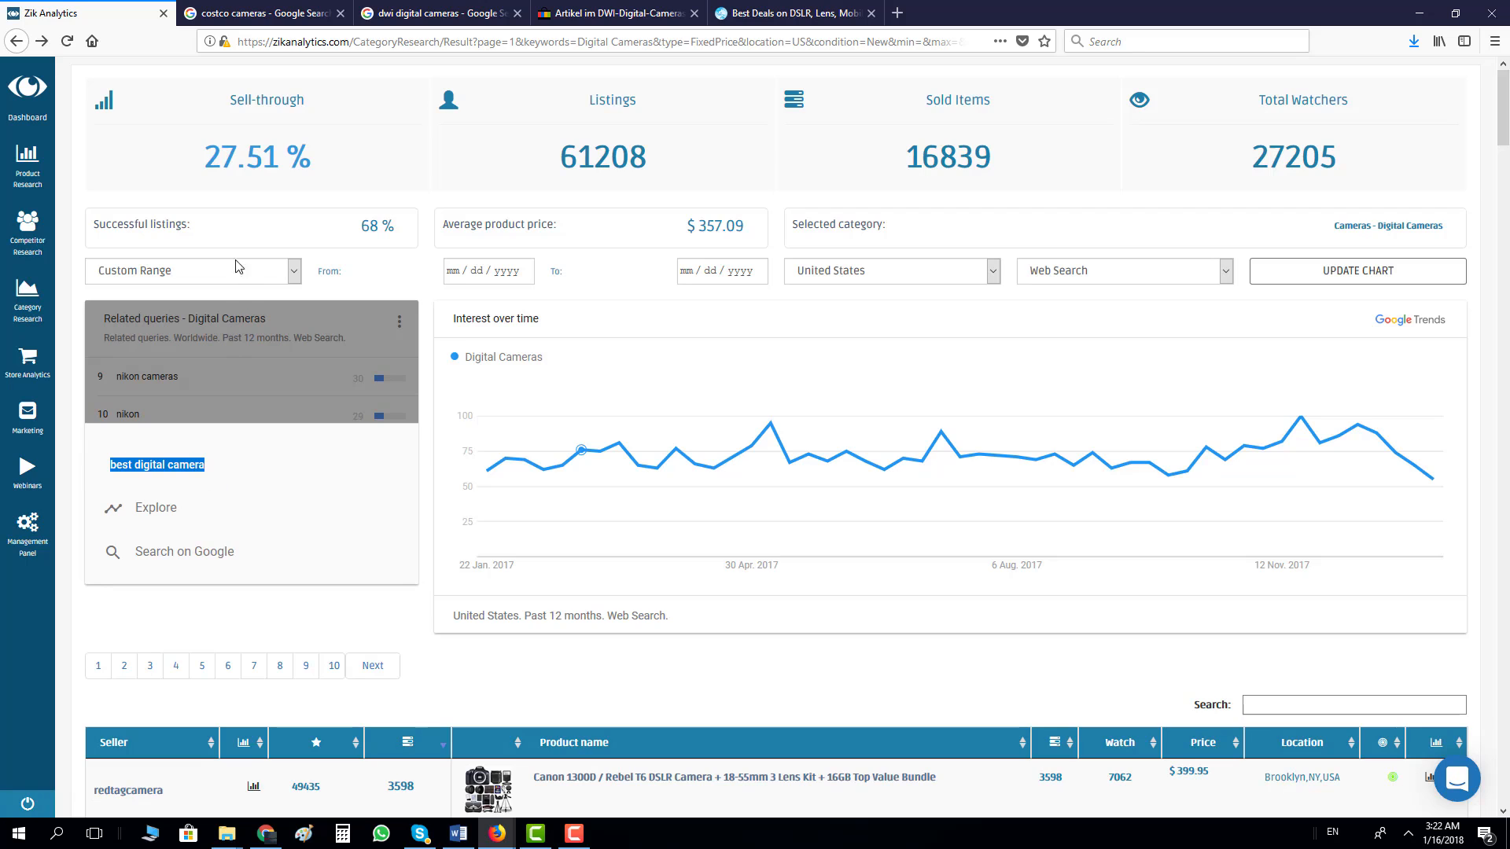
pyautogui.rightClick(18, 154)
pyautogui.click(95, 161)
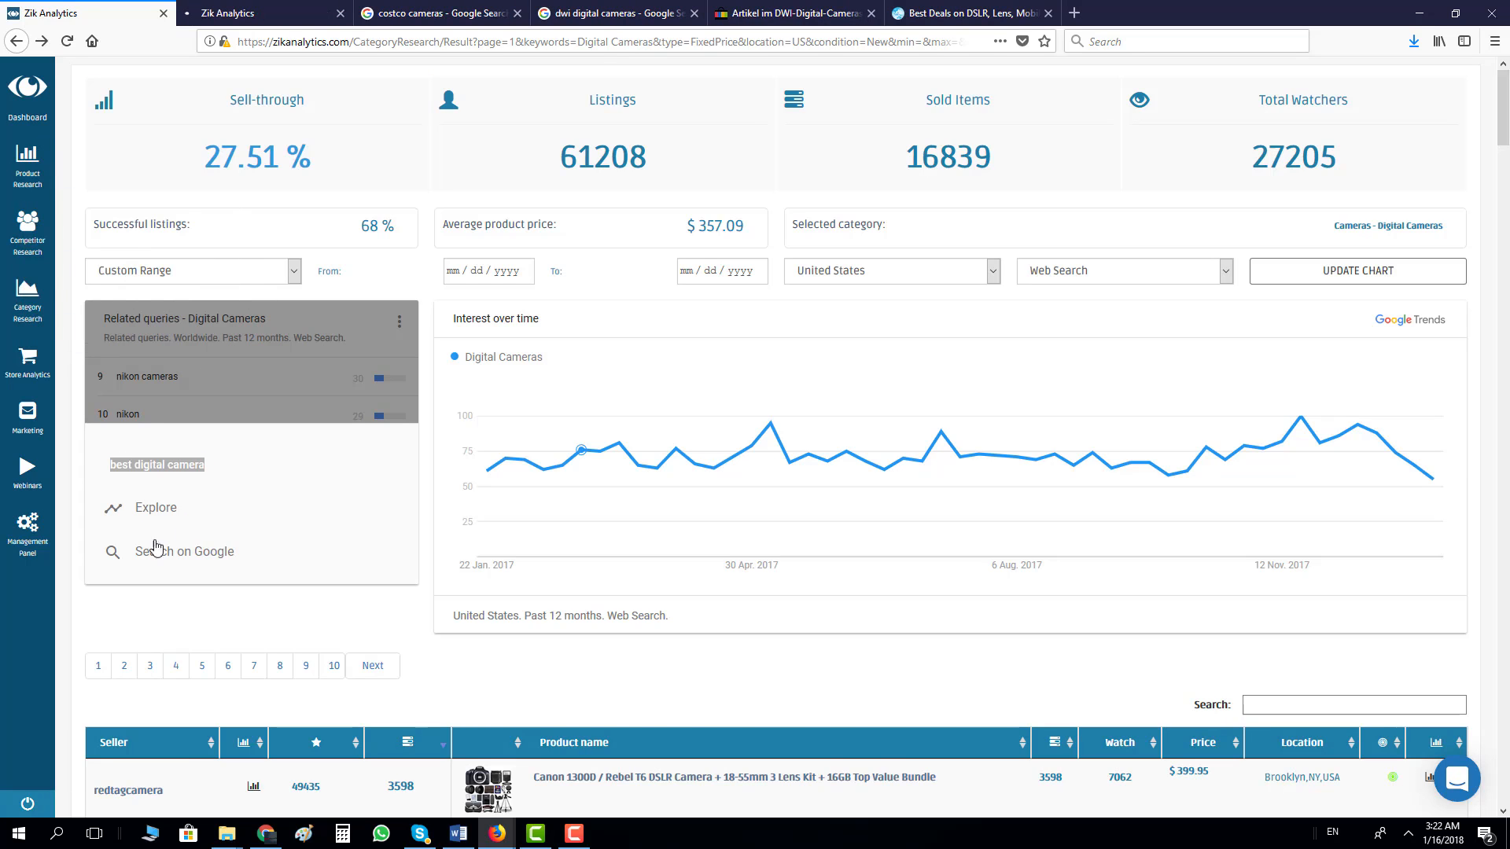
pyautogui.click(150, 384)
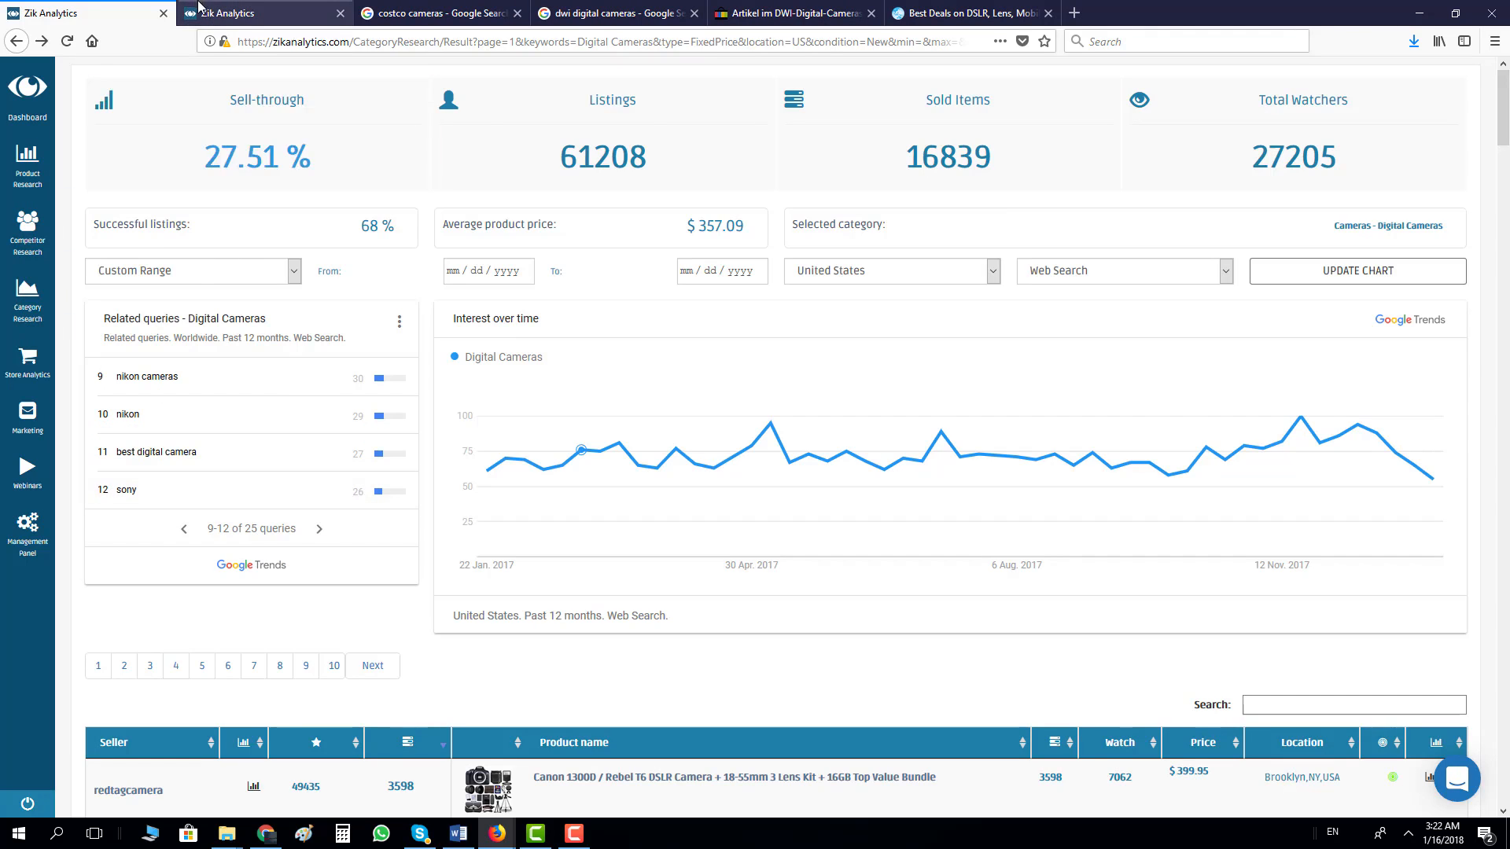
# Step: Paste the copied query "best digital camera" into the Product Research search field
pyautogui.click(198, 6)
pyautogui.rightClick(418, 98)
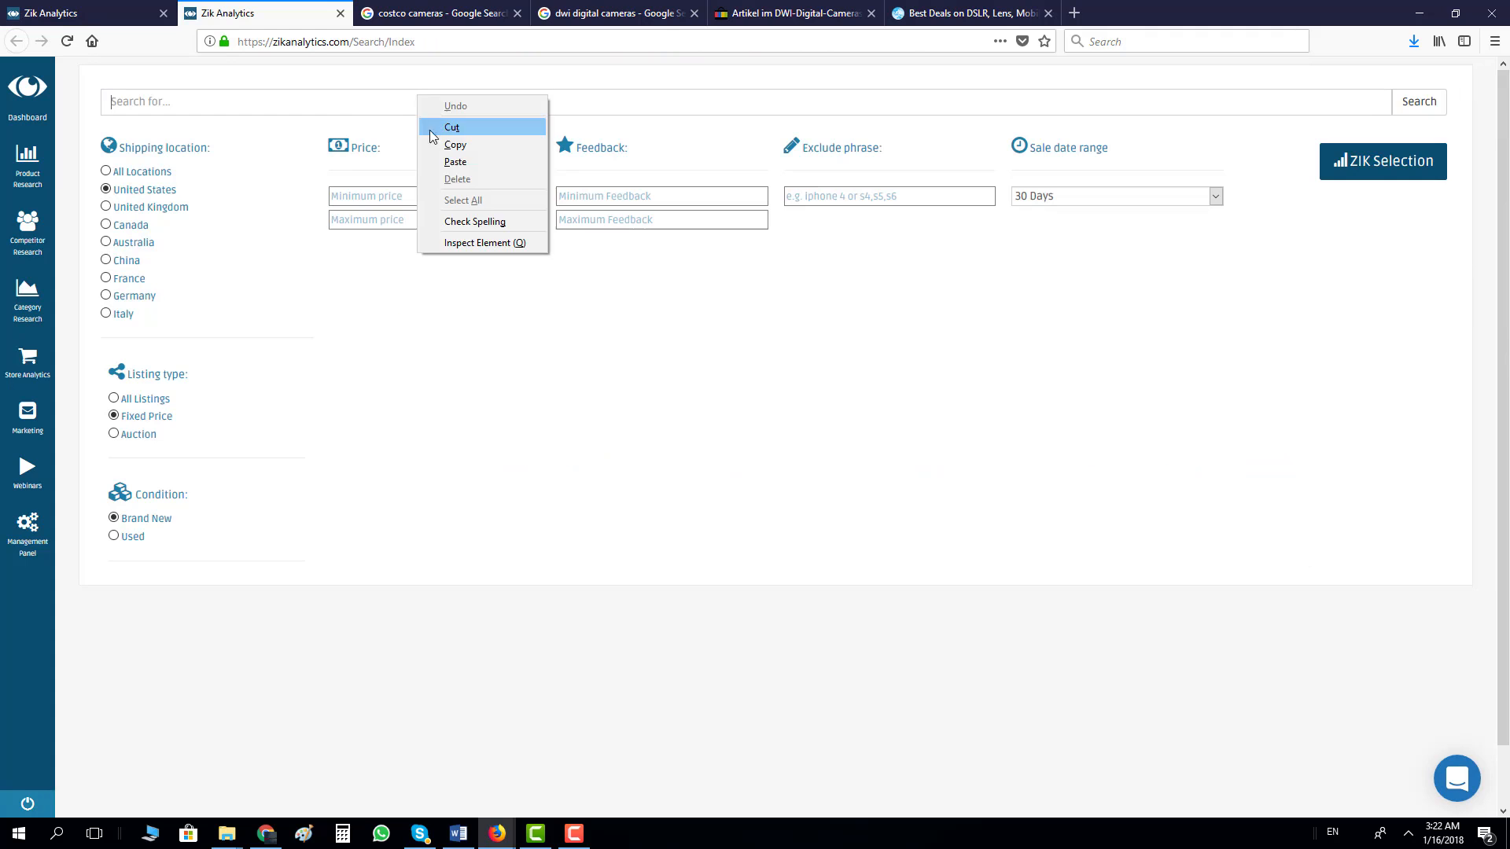
pyautogui.click(459, 166)
# Step: Copy the query "cheap cameras" from related queries 17–20 in the category results and open Product Research in another new tab
pyautogui.click(94, 8)
pyautogui.click(323, 530)
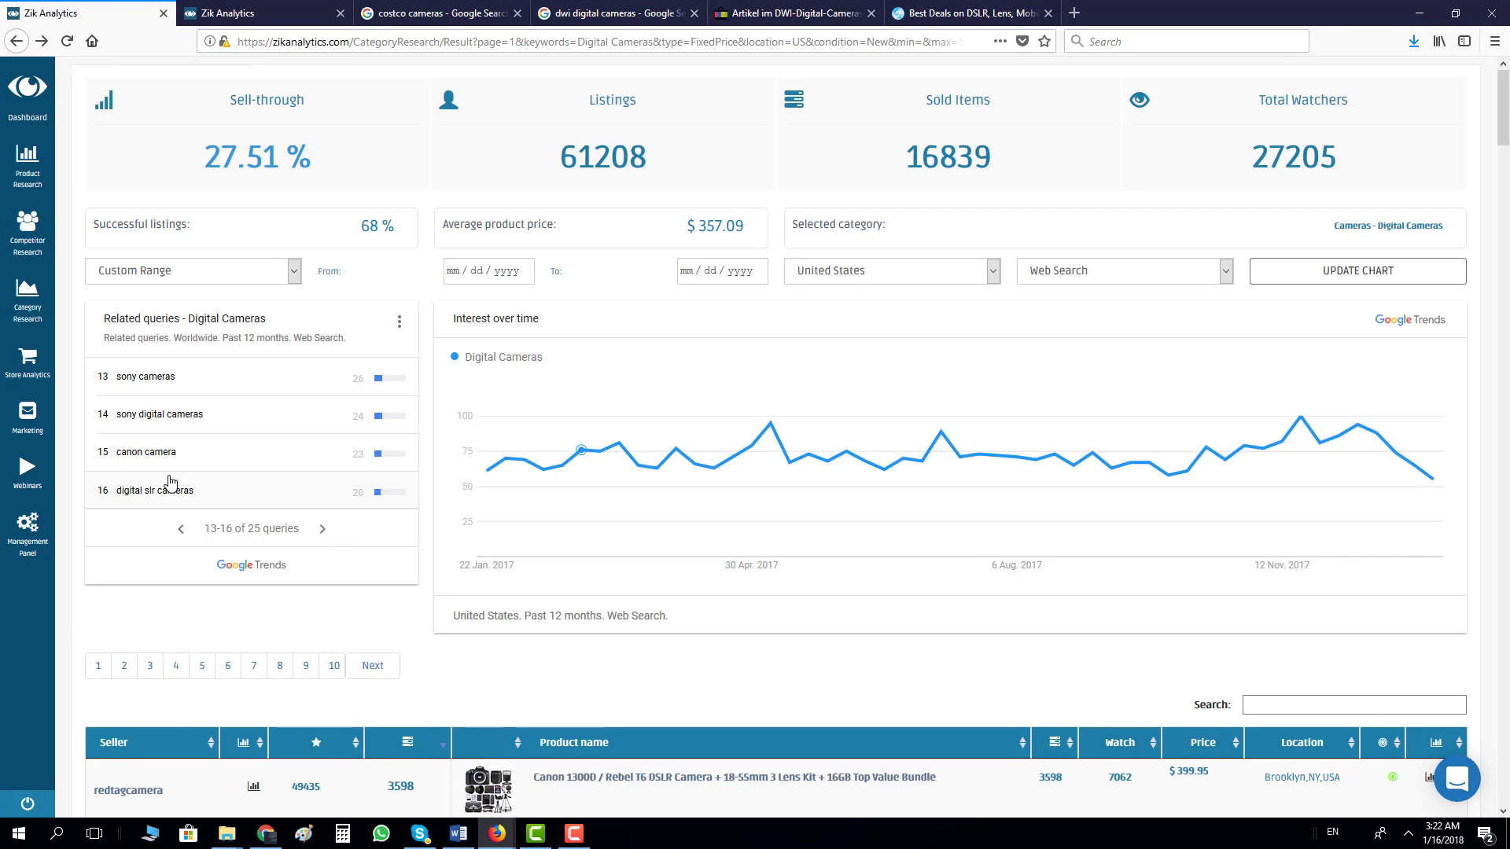
pyautogui.click(323, 528)
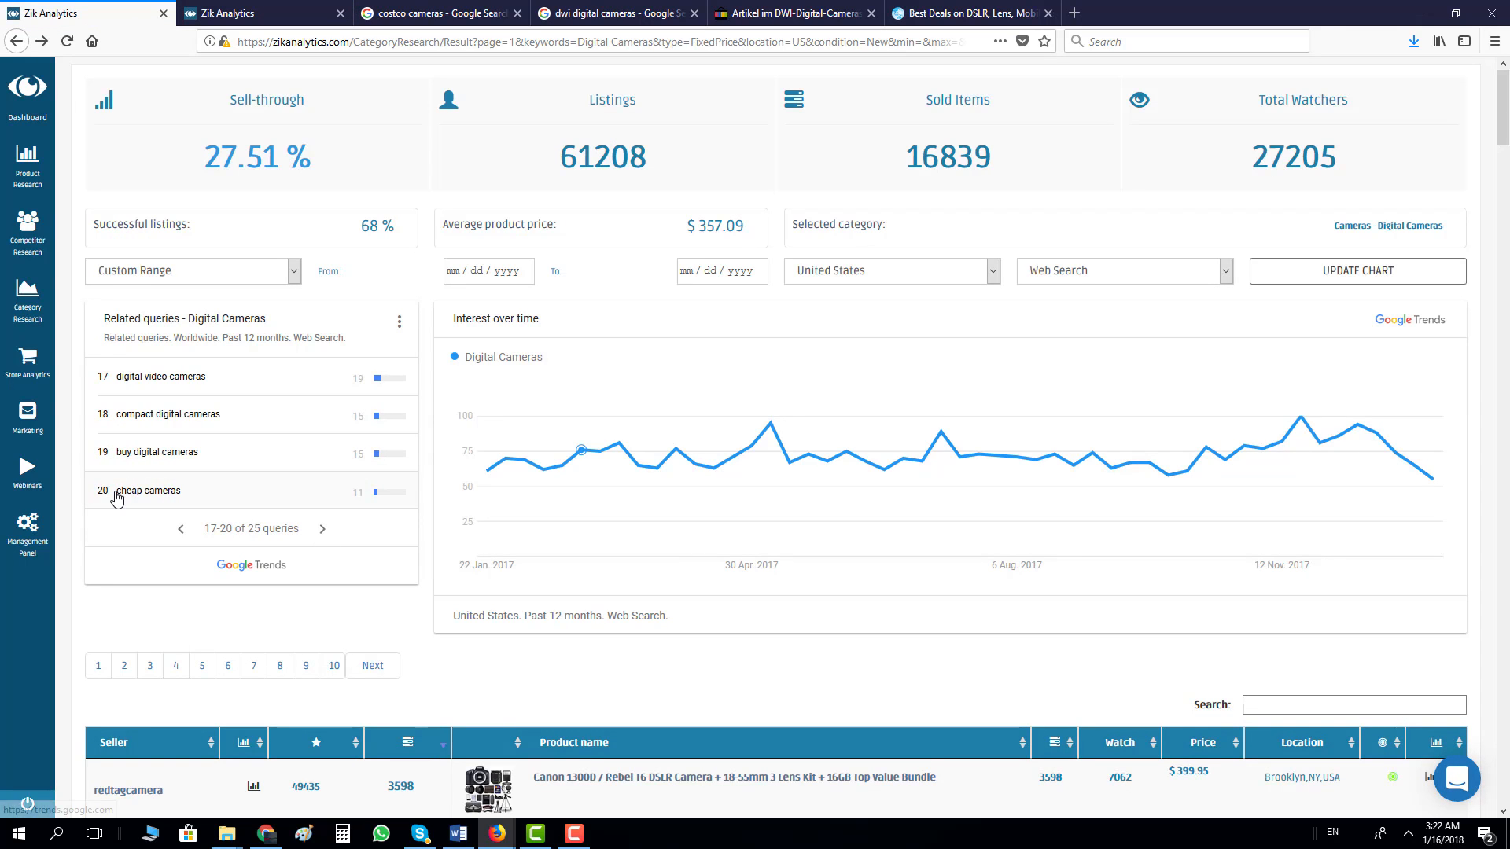
pyautogui.click(179, 497)
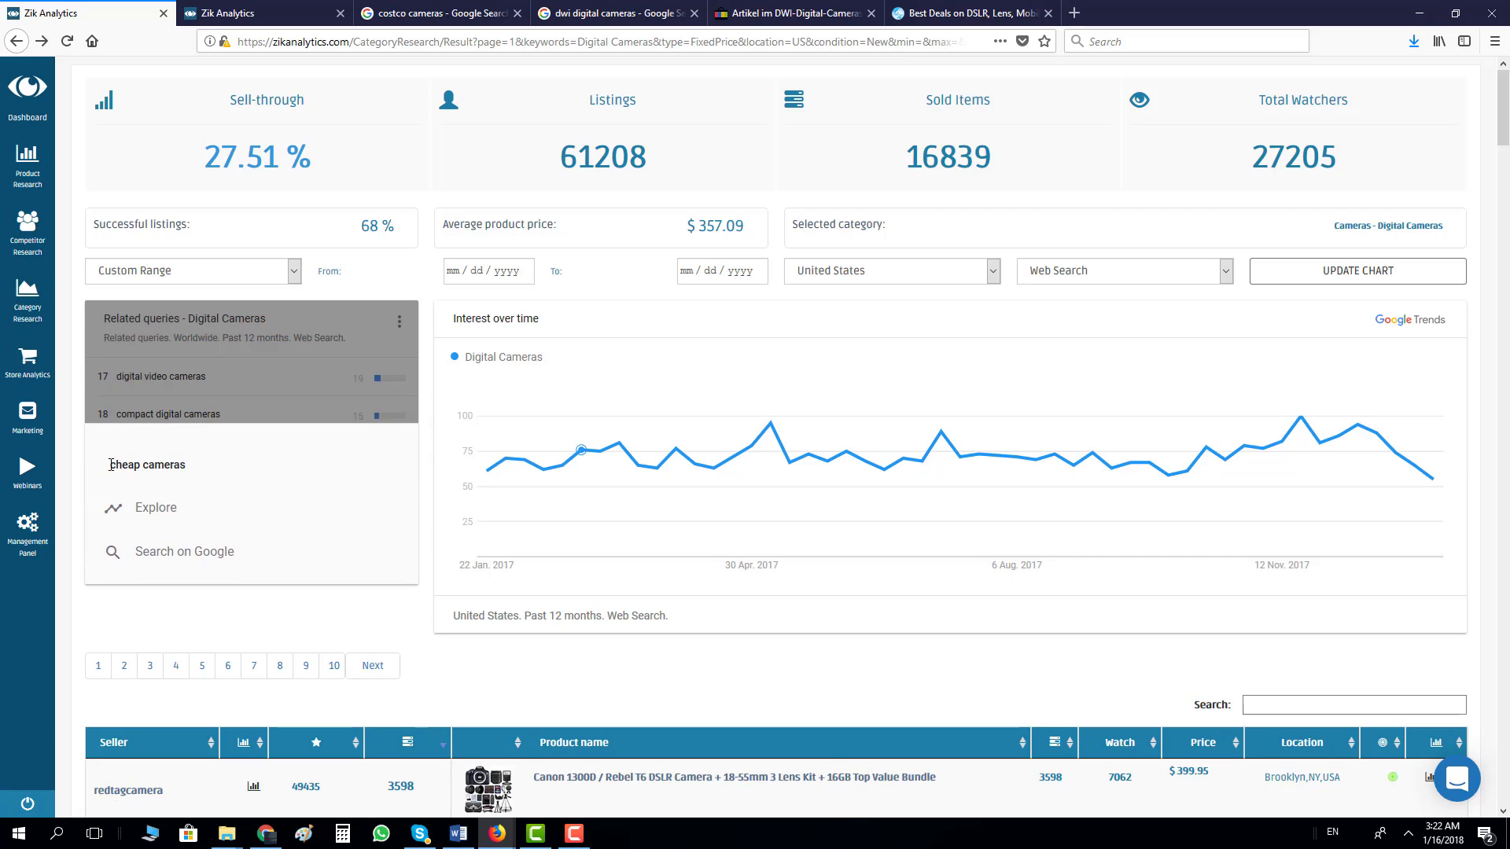
pyautogui.moveTo(111, 465); pyautogui.dragTo(189, 466)
pyautogui.rightClick(179, 466)
pyautogui.click(198, 480)
pyautogui.rightClick(19, 169)
pyautogui.click(53, 185)
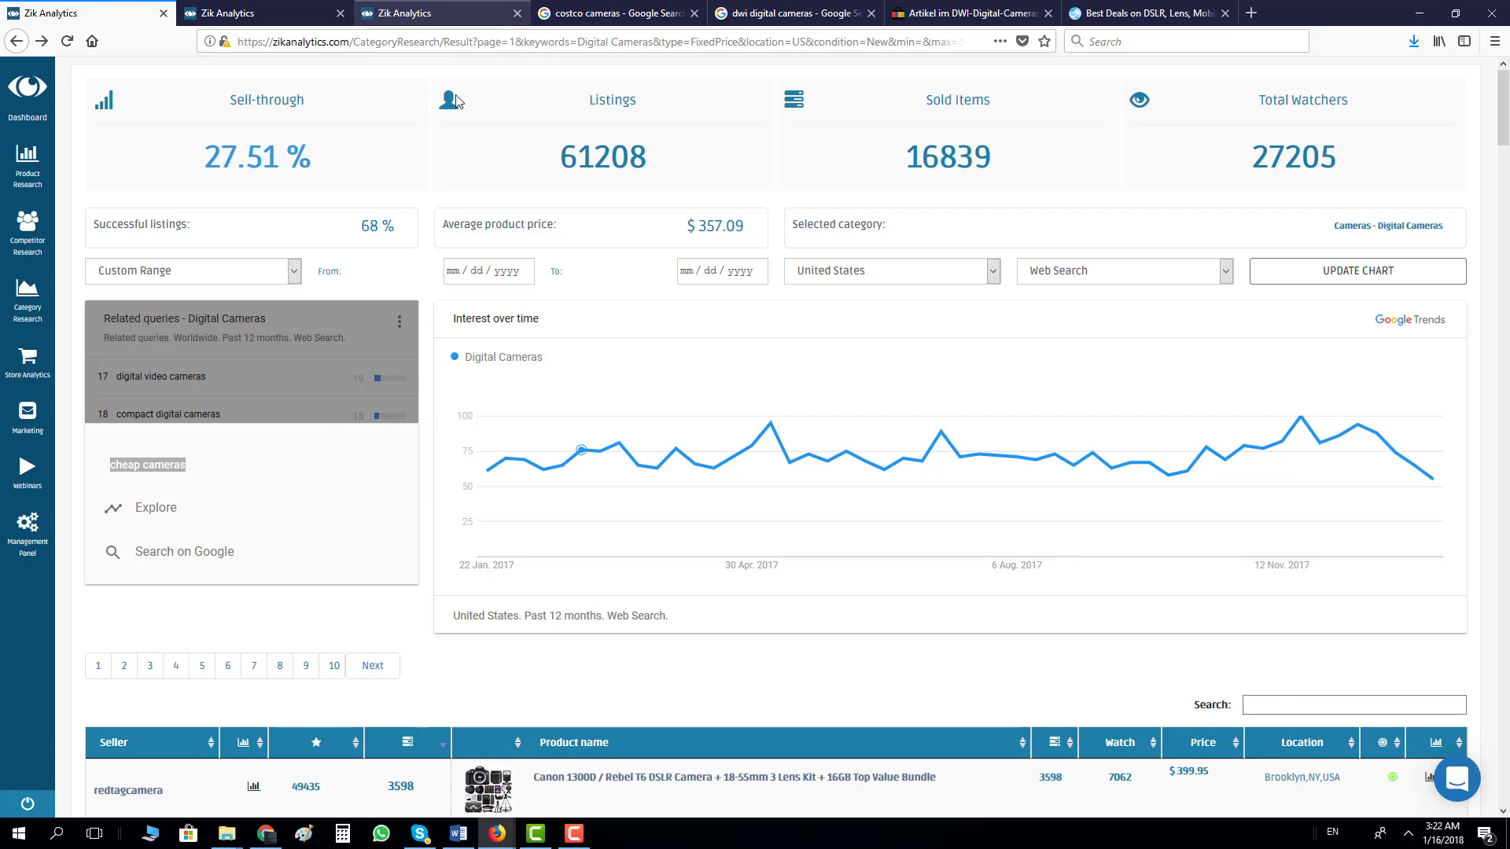
# Step: Close the "cheap cameras" query options and enter "cheap camera" as the search phrase in the open Product Research tab
pyautogui.click(327, 343)
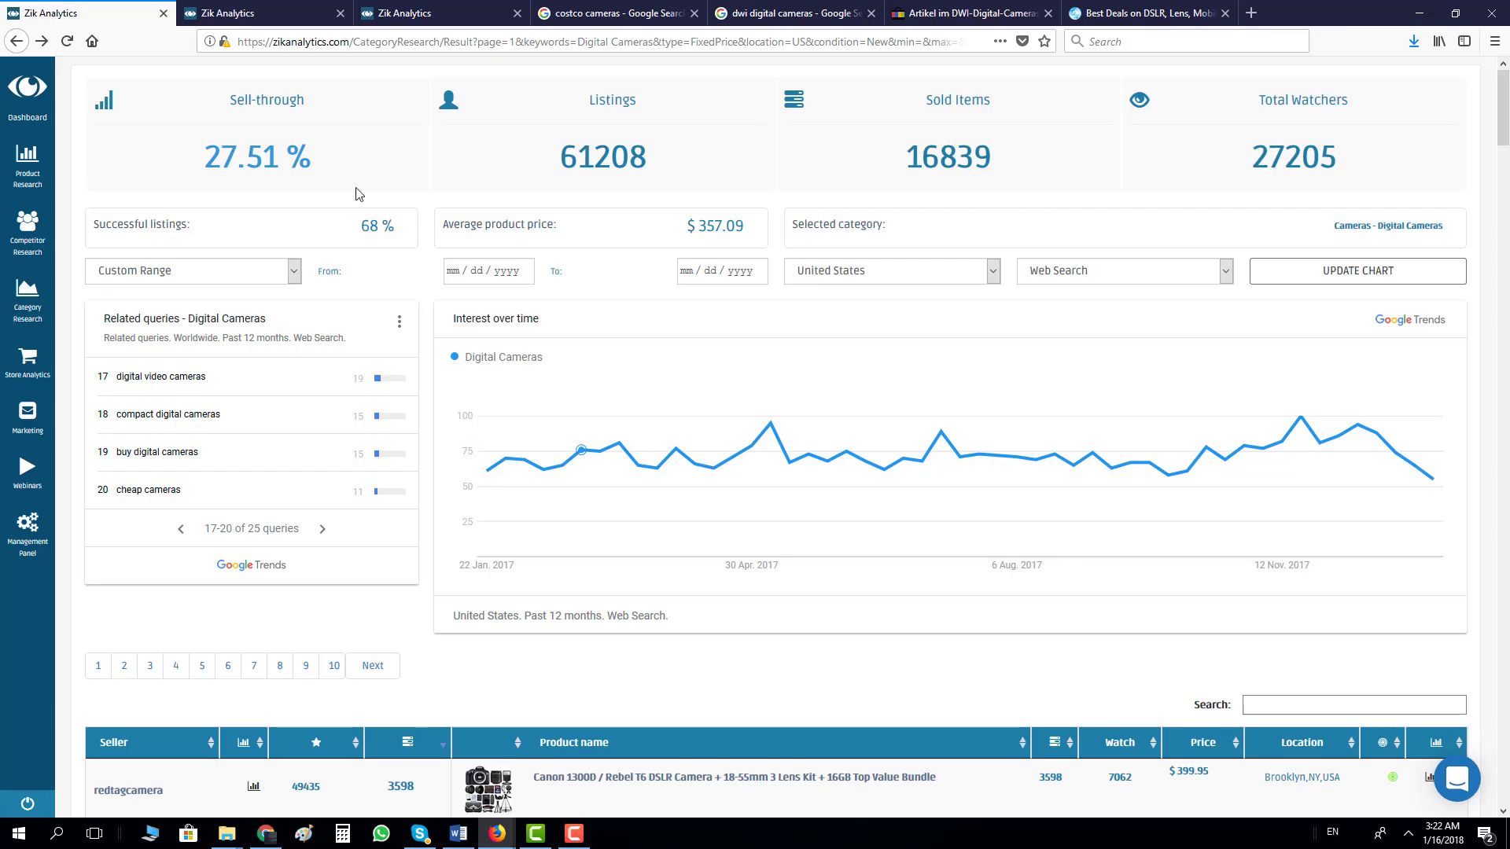
pyautogui.hotkey('ctrl', 'Tab')
pyautogui.rightClick(329, 108)
pyautogui.click(394, 191)
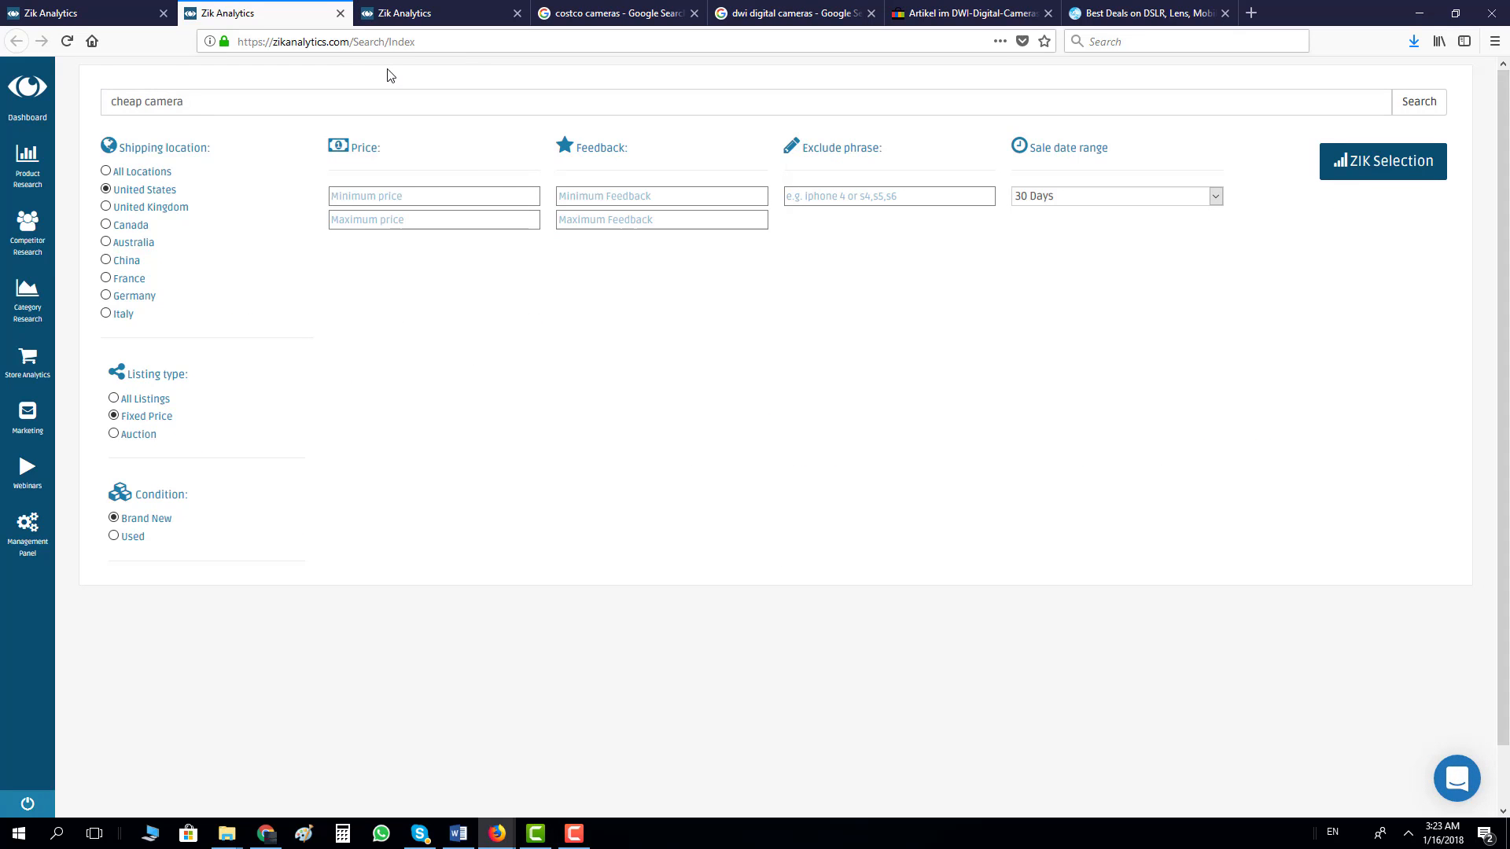
# Step: Run the "cheap camera" product search and analyze all of its results with ZIK Selection
pyautogui.click(1414, 108)
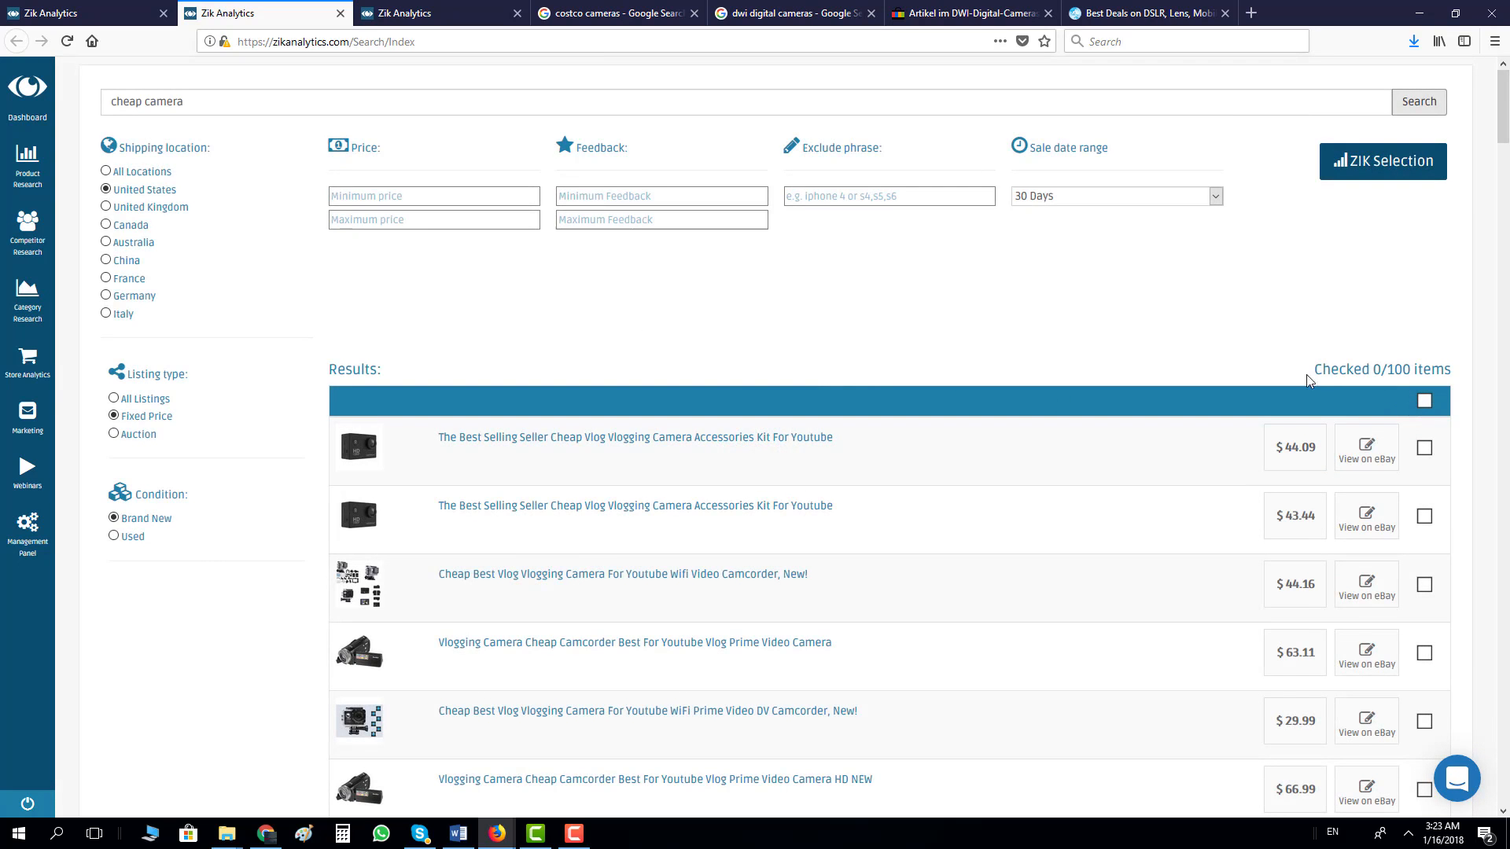
pyautogui.click(1424, 401)
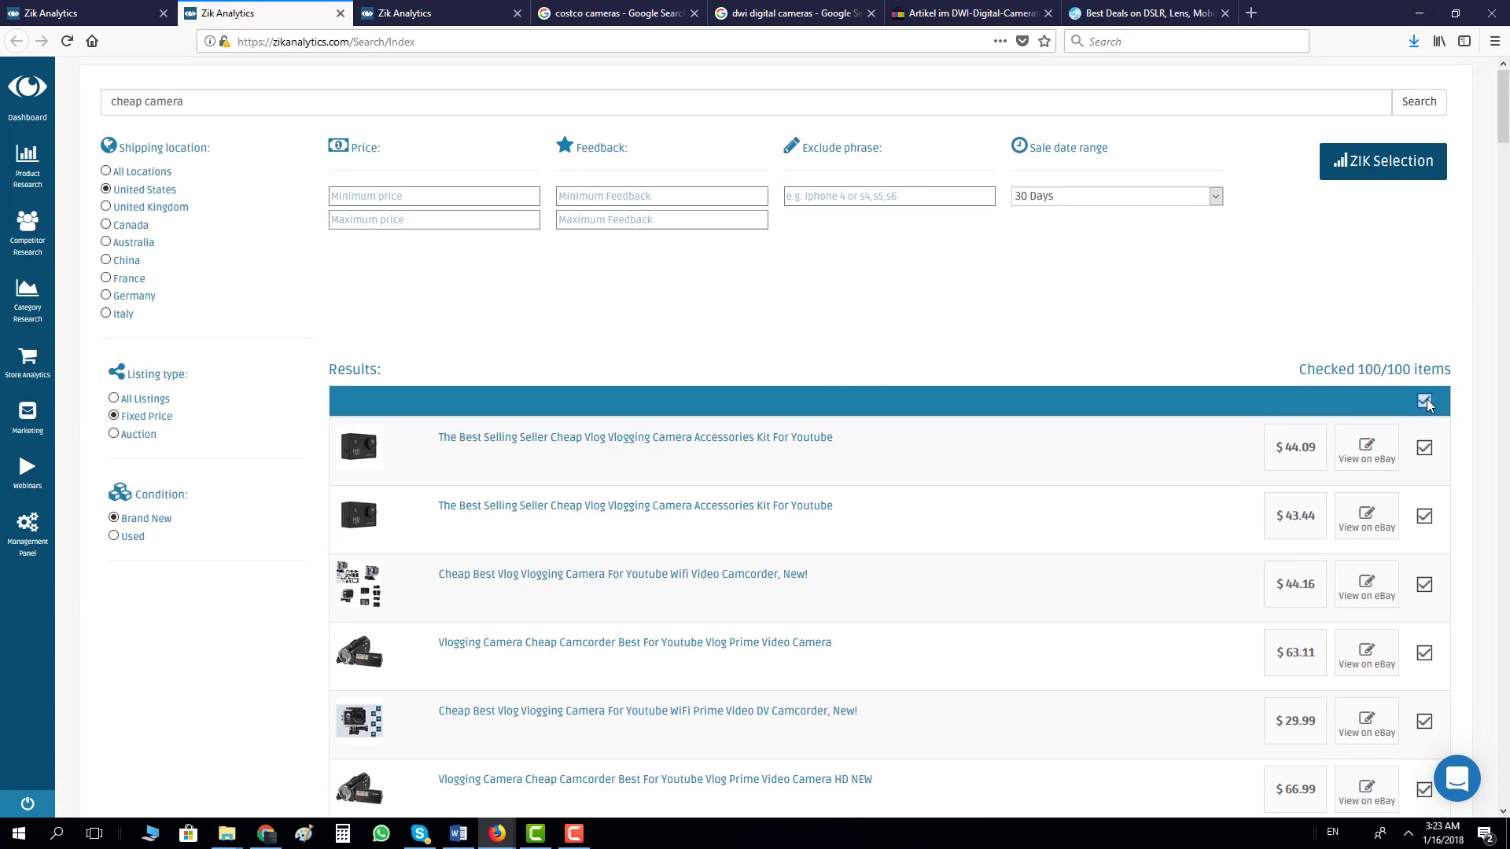
pyautogui.click(1372, 161)
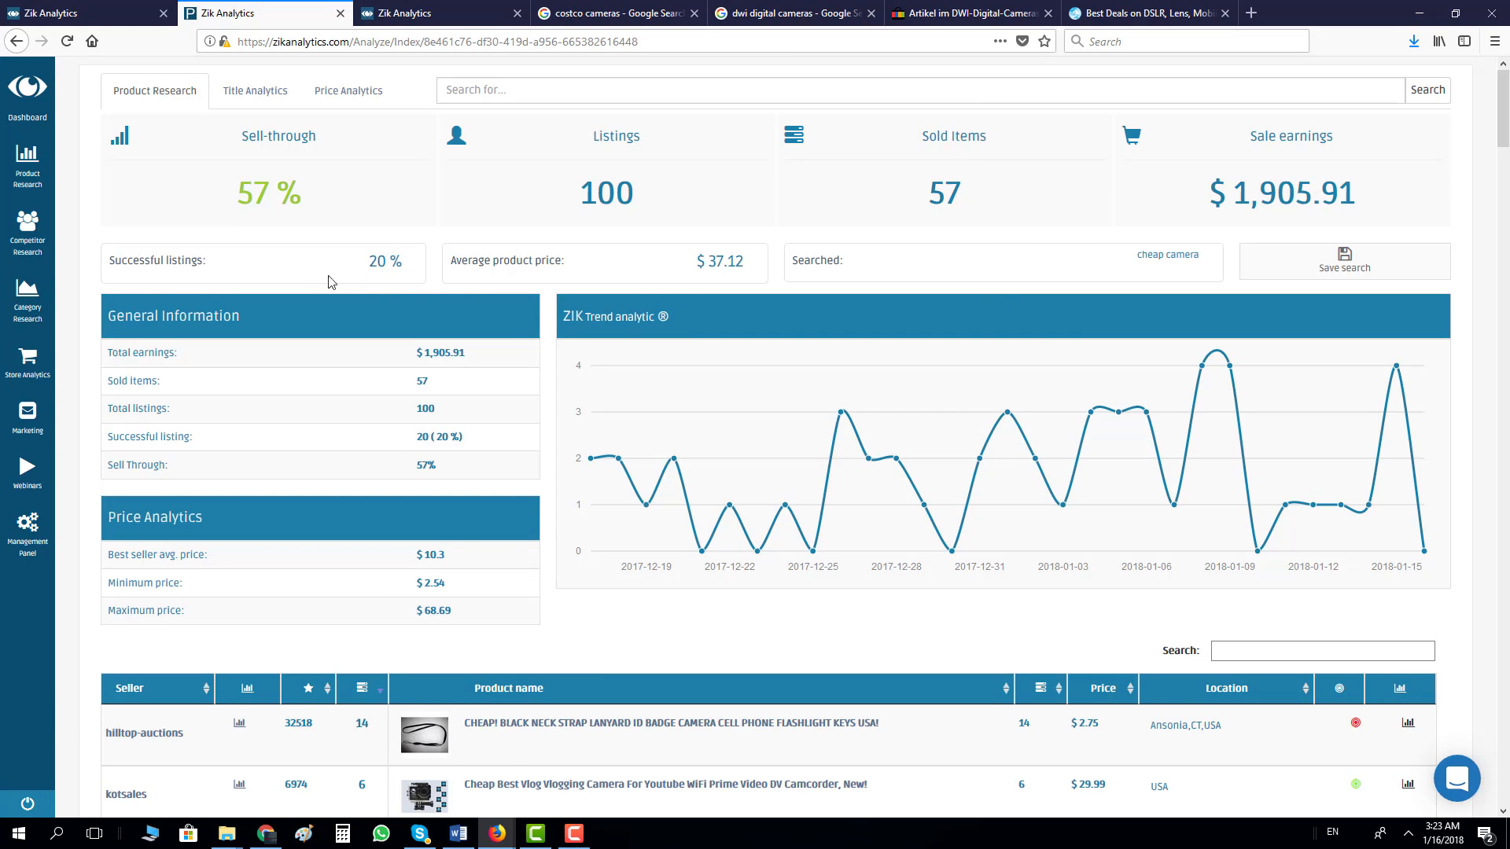
# Step: Examine the sell-through and successful-listing figures, and check the image and price of the second-ranked vlogging camera listing
pyautogui.moveTo(228, 196); pyautogui.dragTo(318, 207)
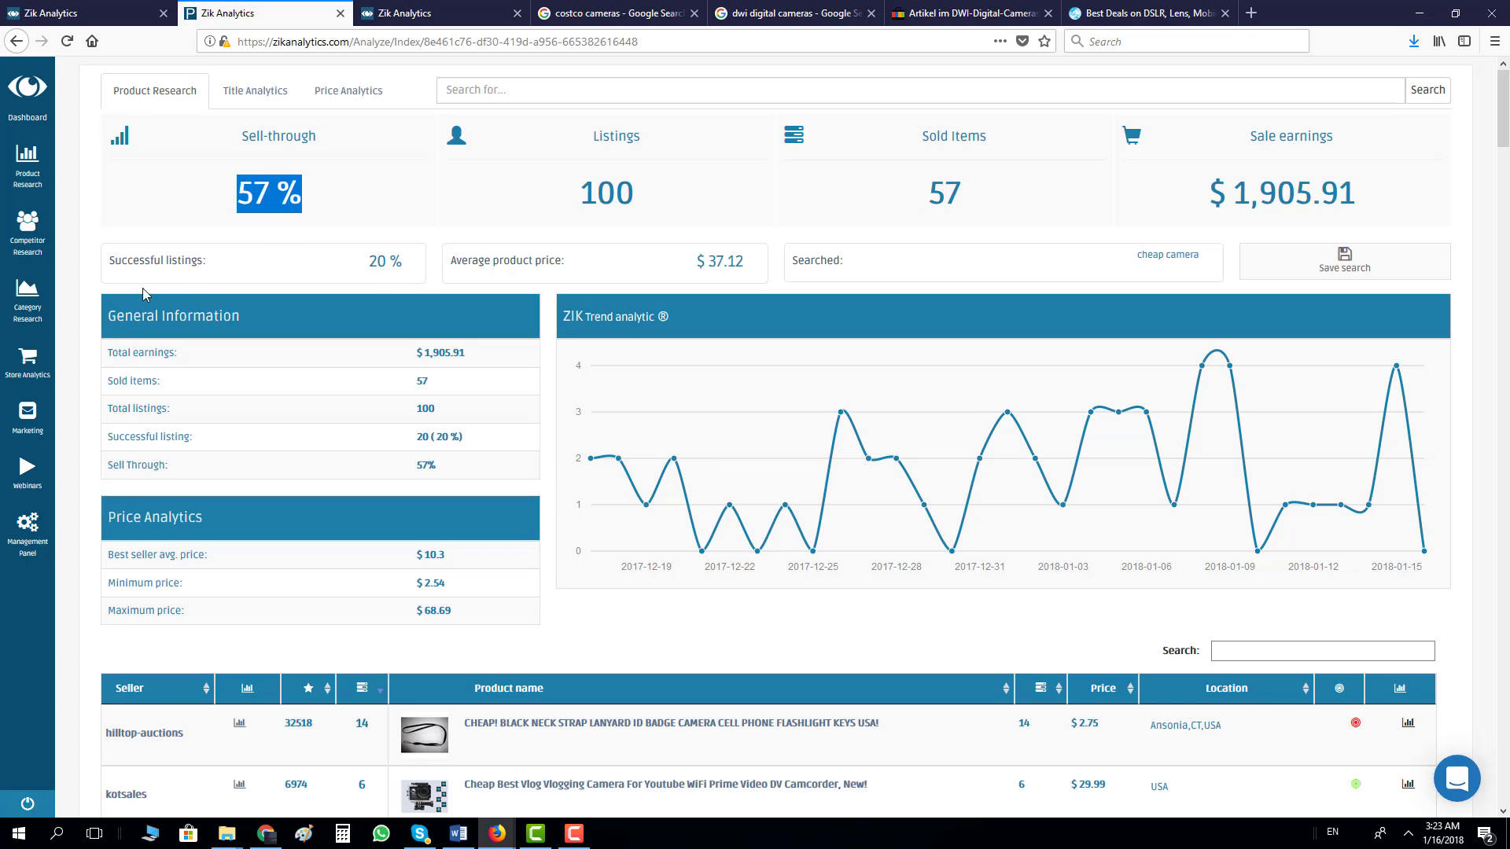
pyautogui.click(411, 278)
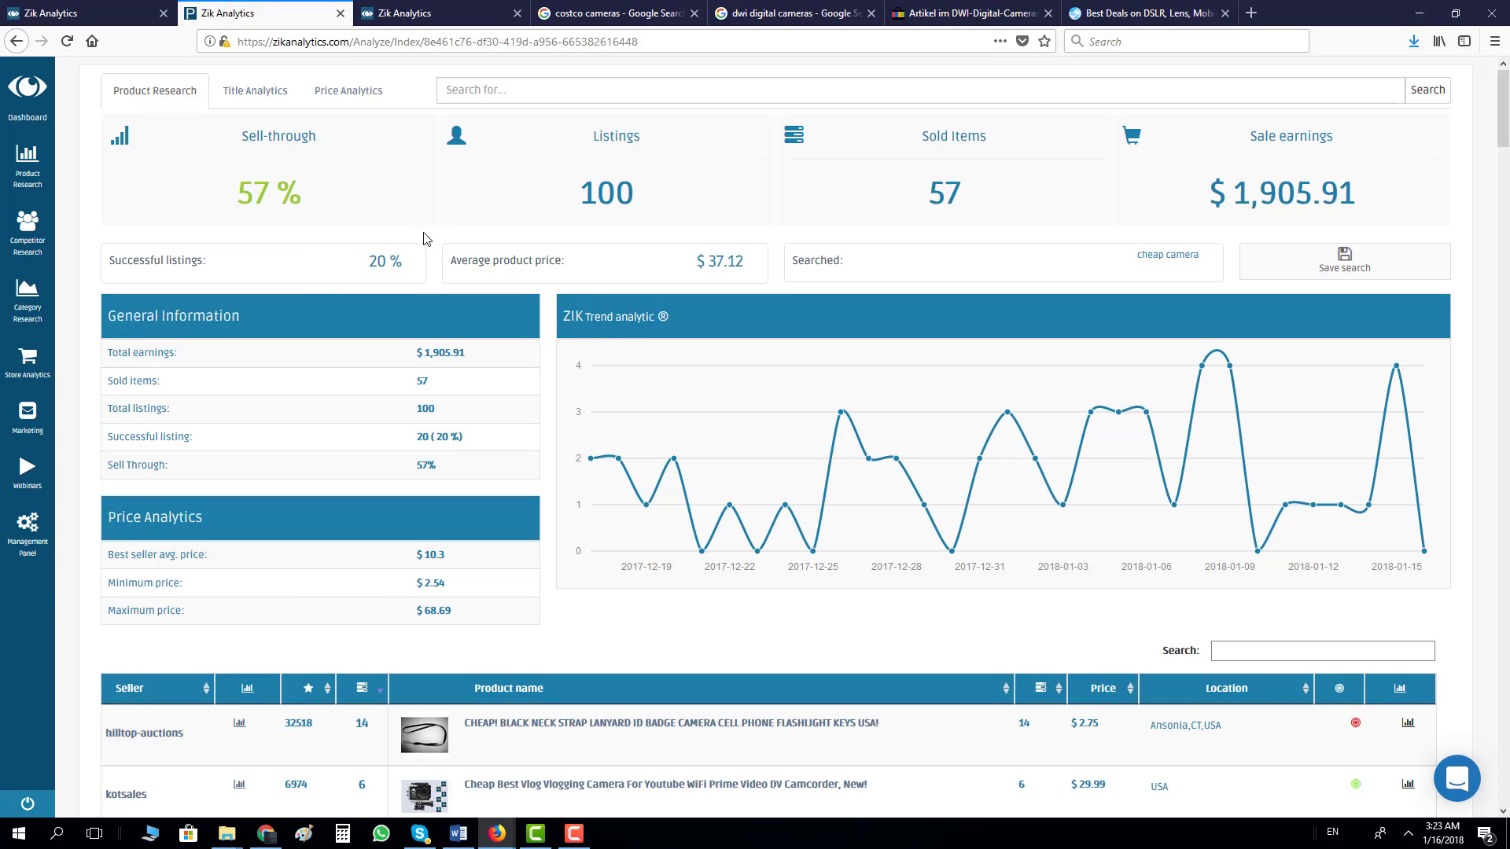
pyautogui.scroll(-3, 672, 165)
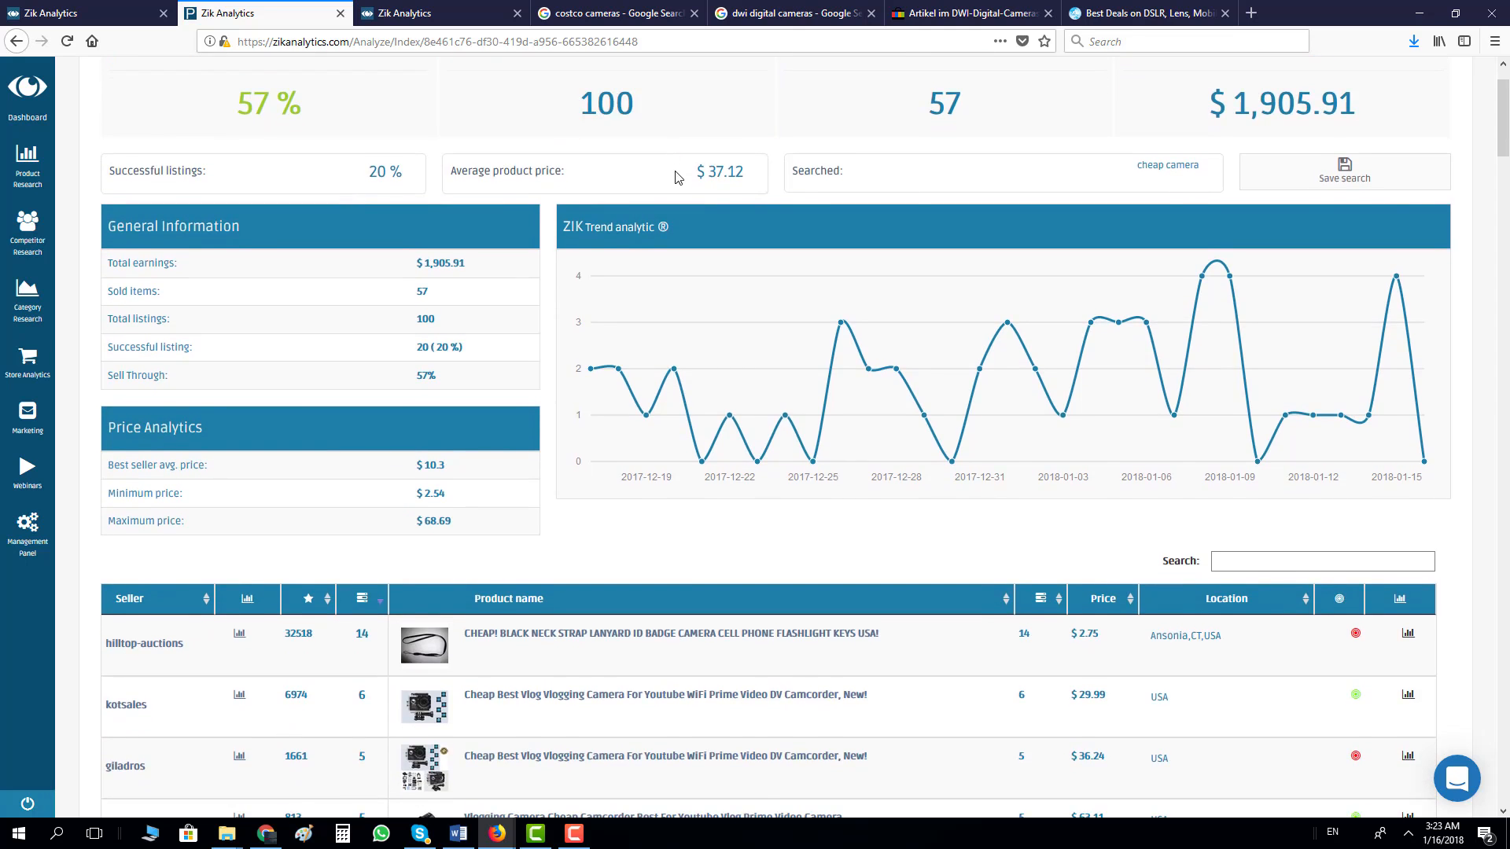
pyautogui.scroll(-1, 672, 181)
pyautogui.scroll(-1, 657, 202)
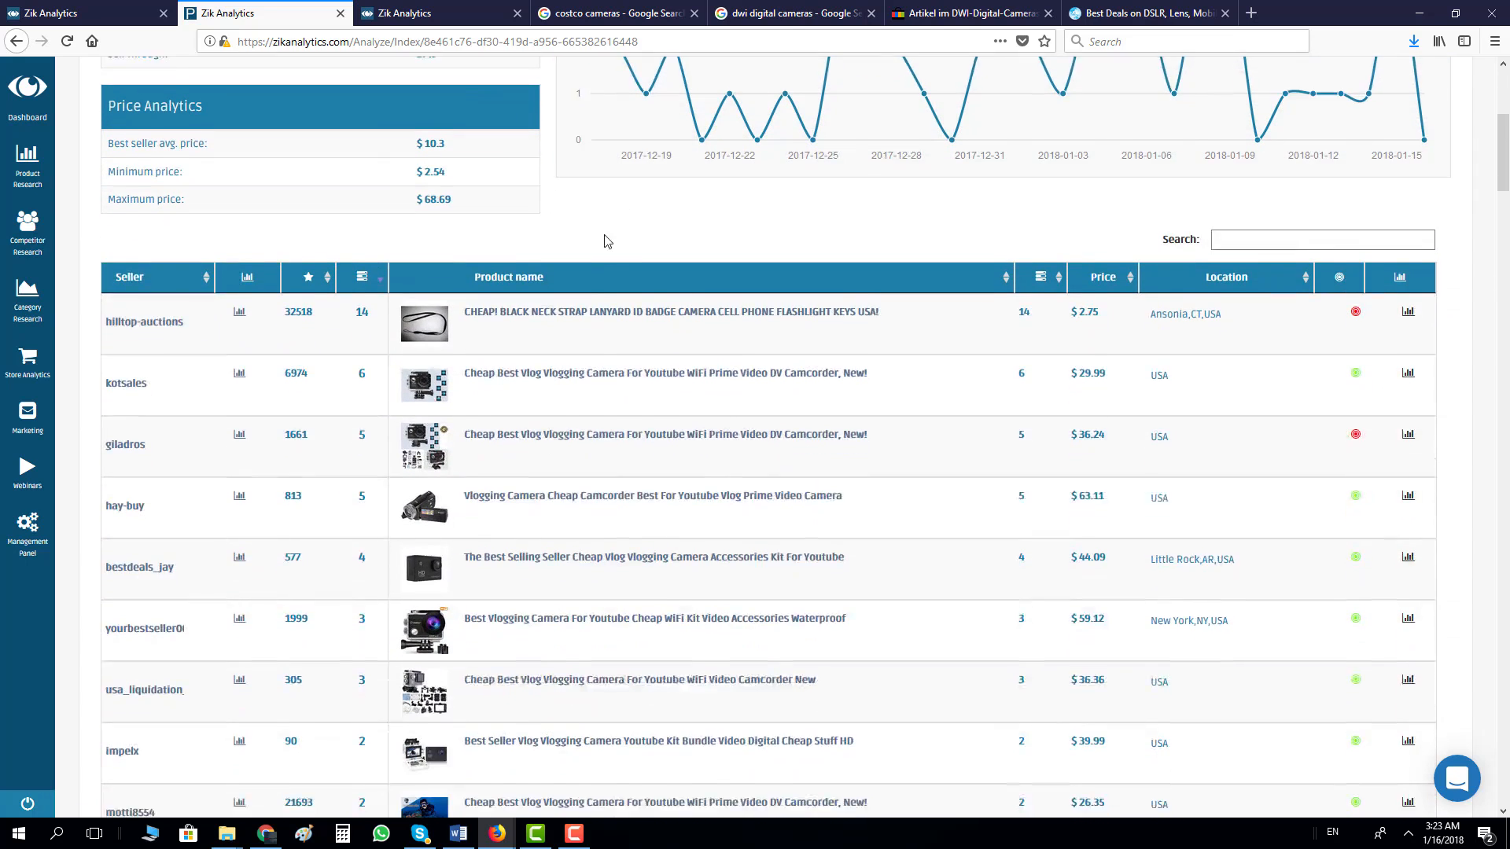
pyautogui.moveTo(444, 408)
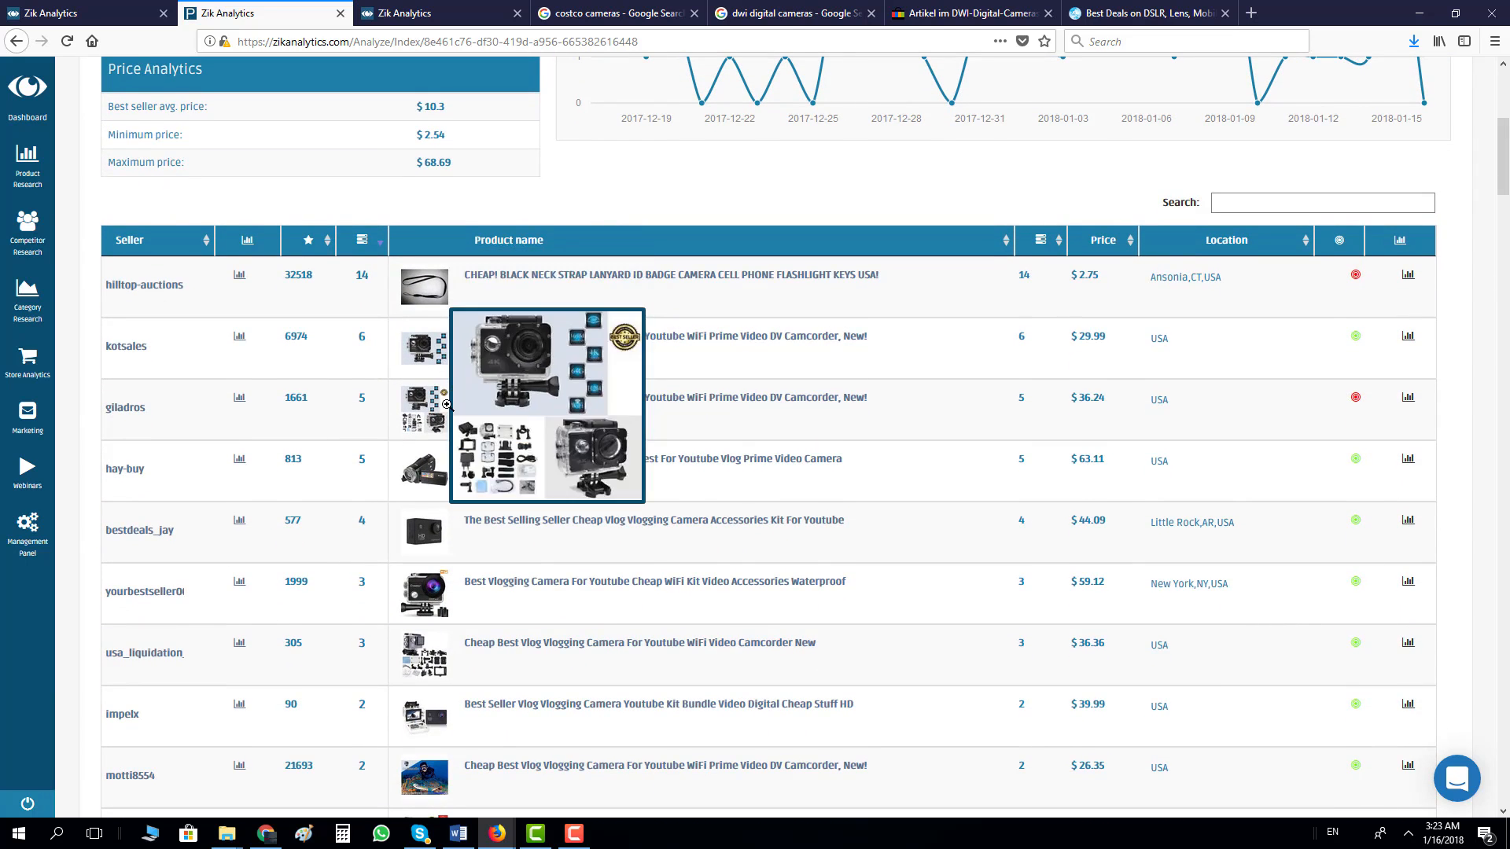
pyautogui.scroll(-1, 440, 432)
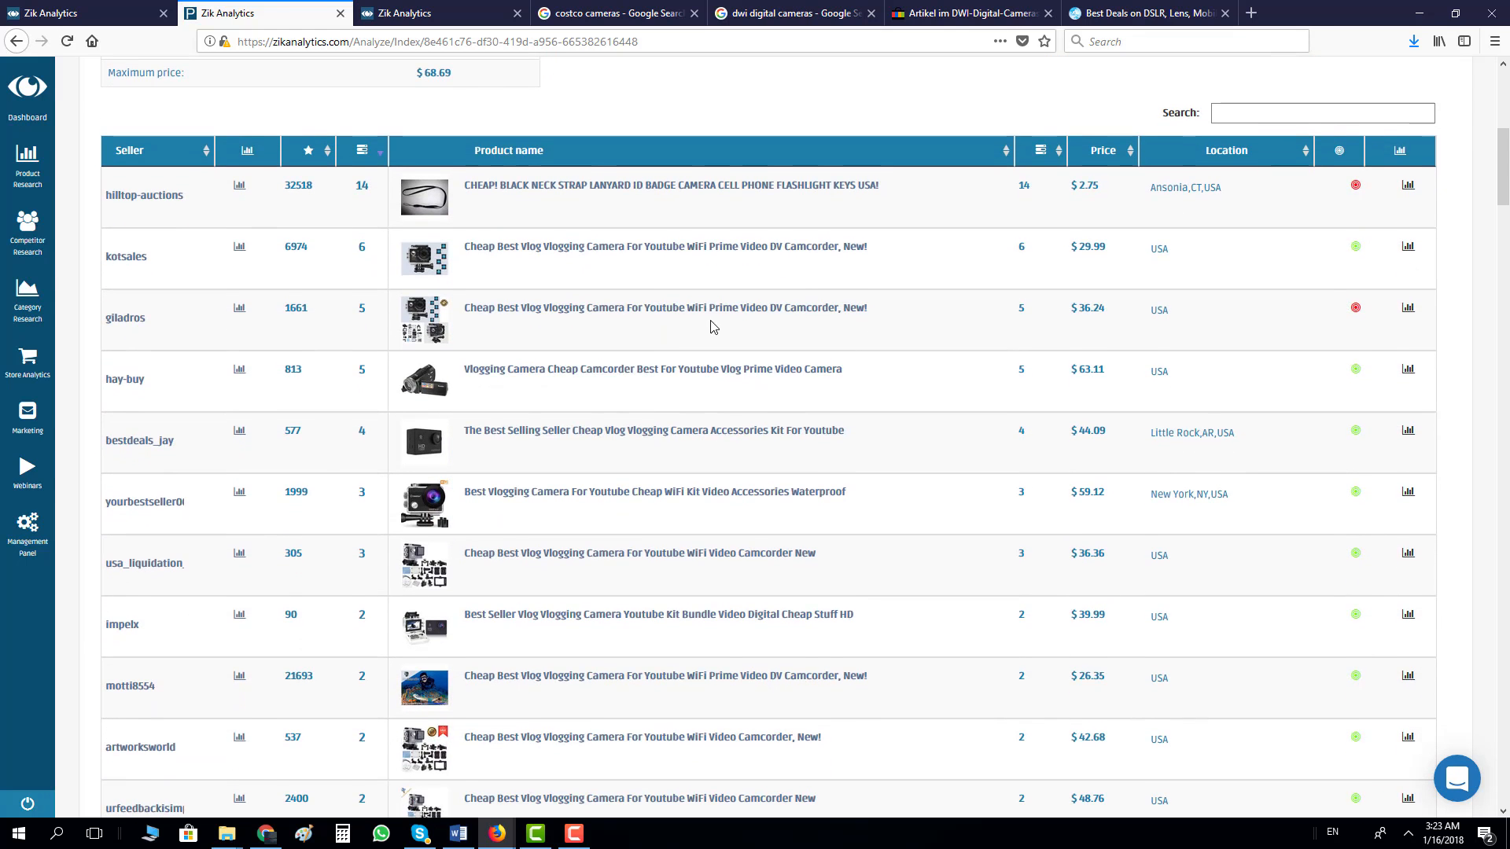
pyautogui.moveTo(431, 257)
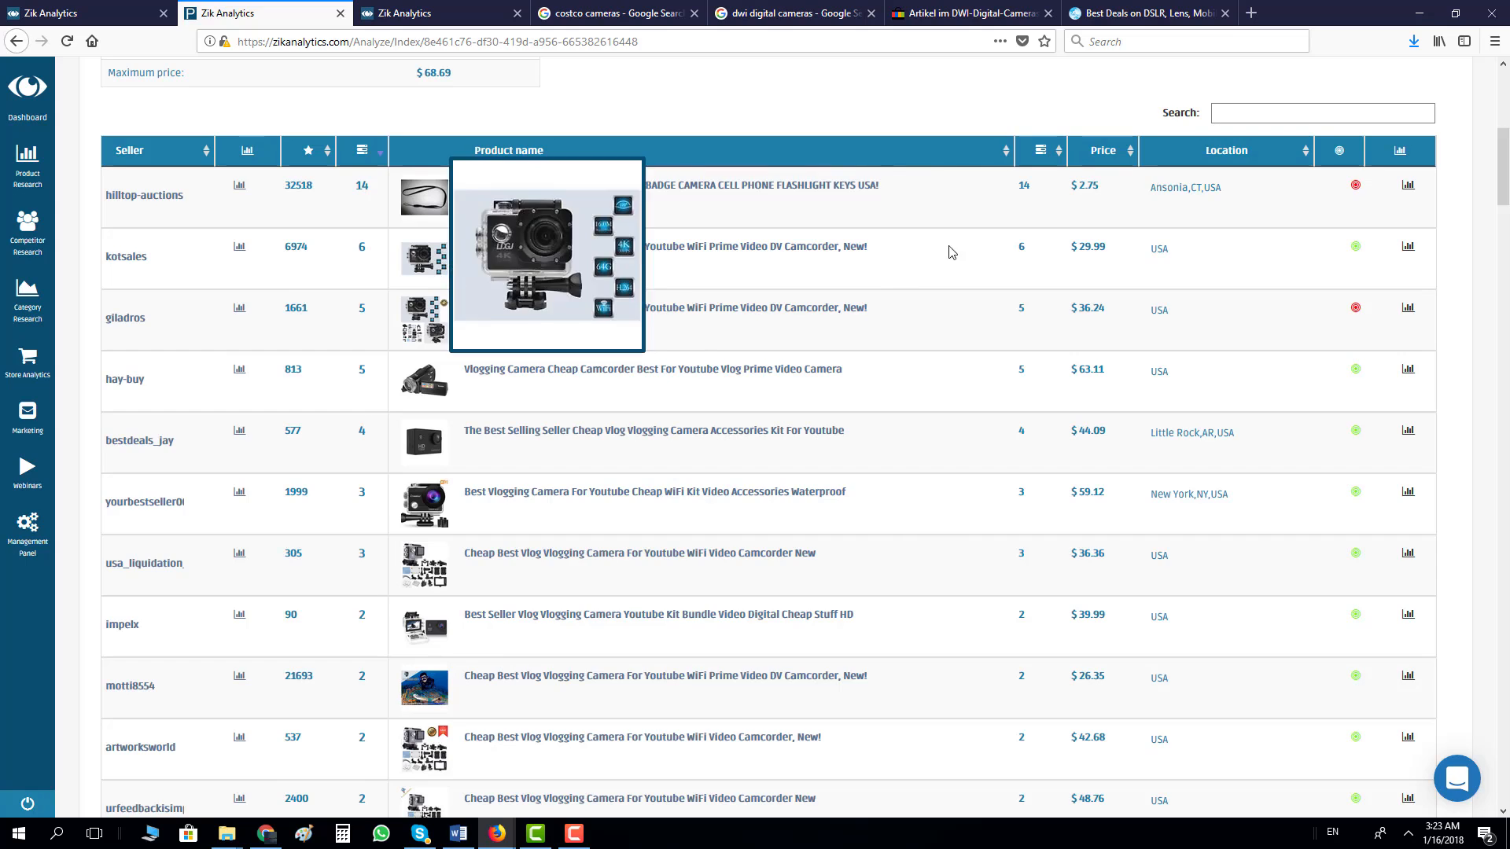
pyautogui.moveTo(1113, 250); pyautogui.dragTo(1084, 250)
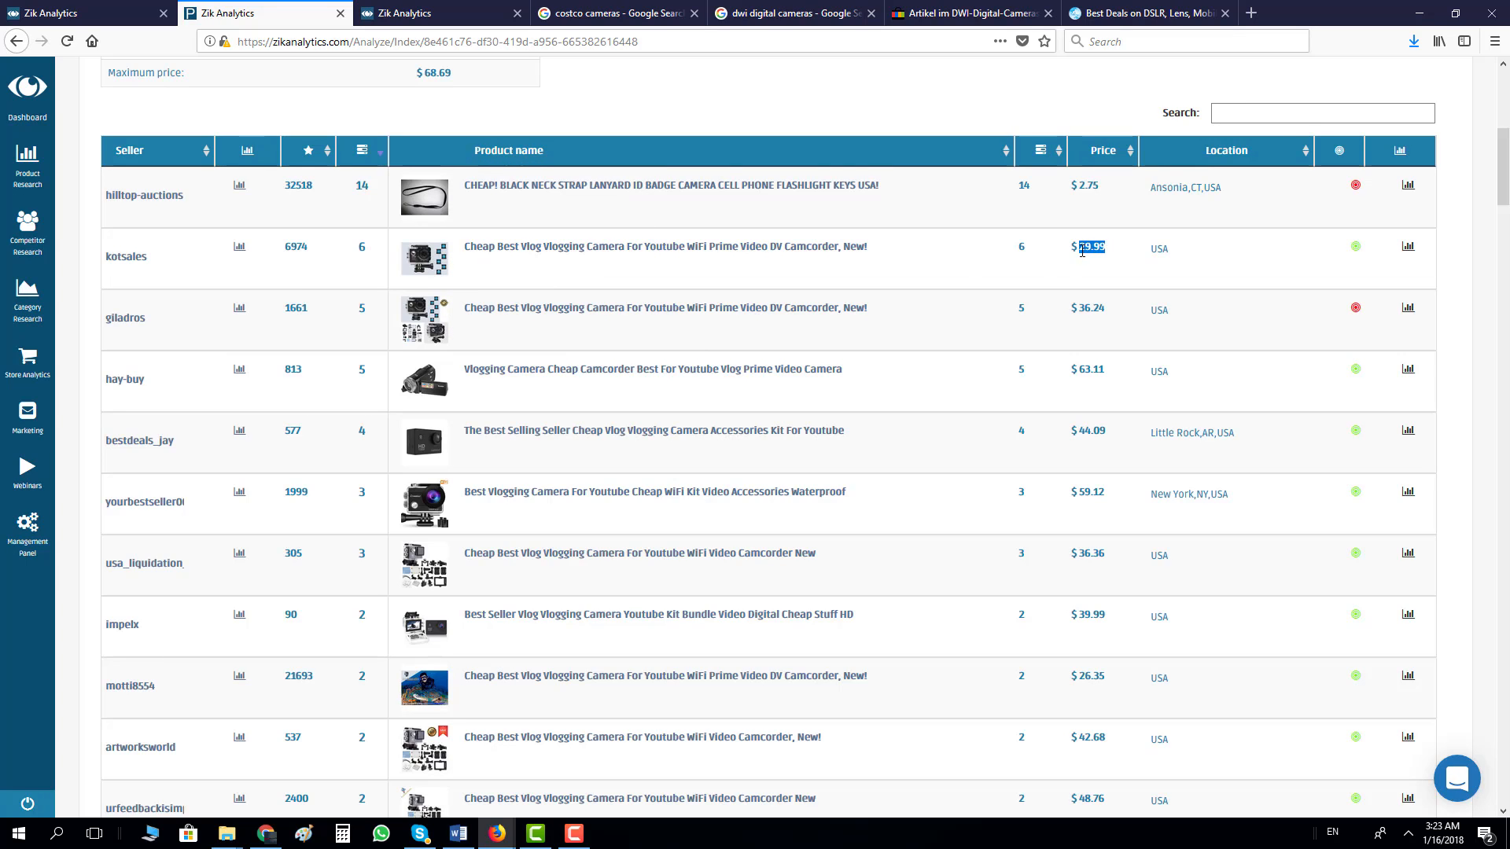
pyautogui.click(1038, 267)
pyautogui.moveTo(425, 254)
# Step: Examine the image, title and price of "The Best Selling Seller Cheap Vlog Vlogging Camera Accessories Kit For Youtube", and return to the Digital Cameras category results
pyautogui.moveTo(429, 437)
pyautogui.moveTo(847, 441); pyautogui.dragTo(456, 456)
pyautogui.click(496, 464)
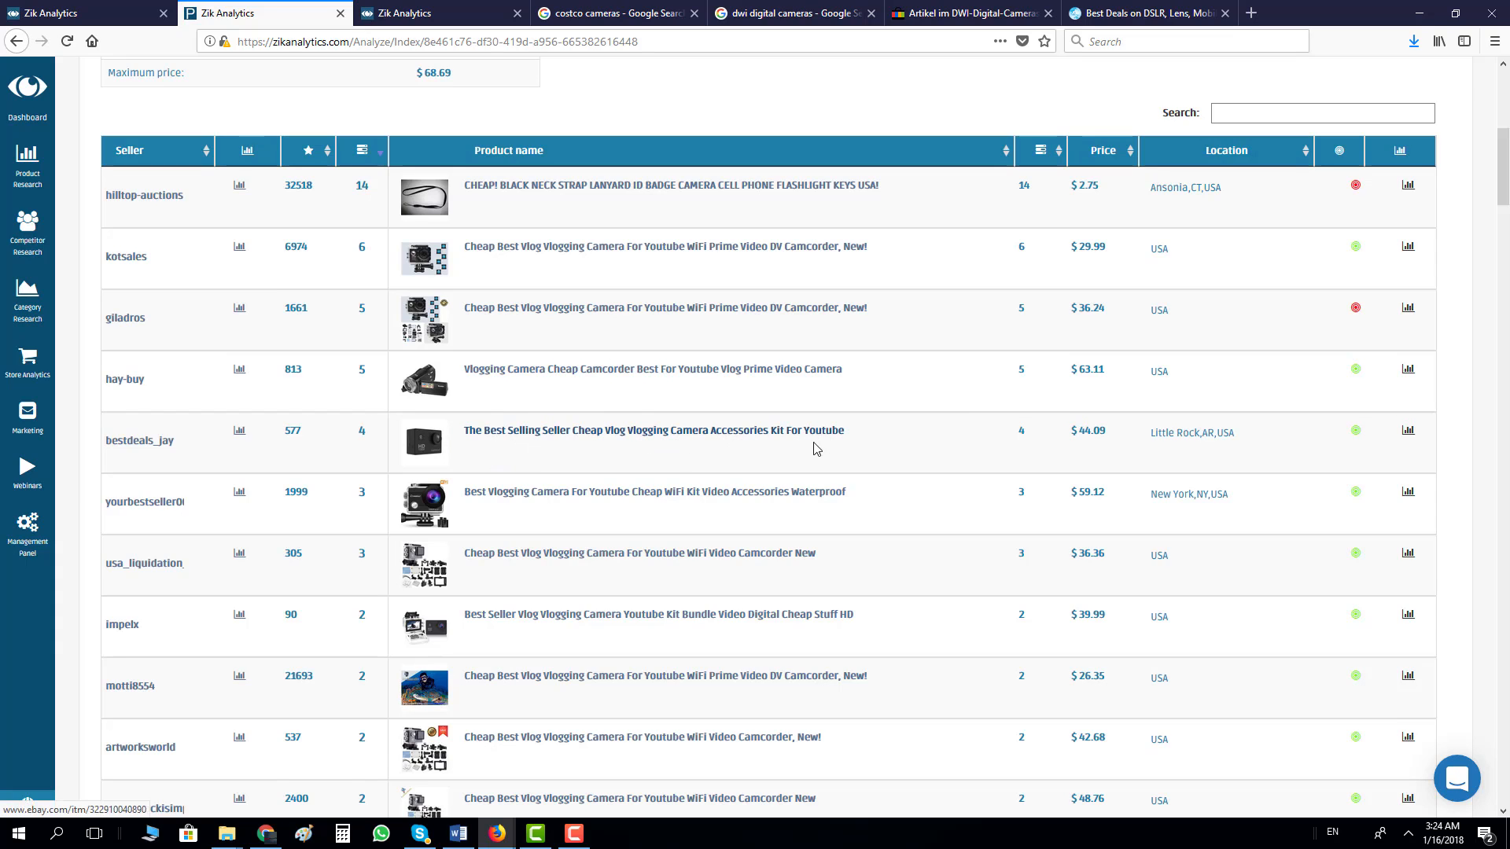
pyautogui.moveTo(424, 447)
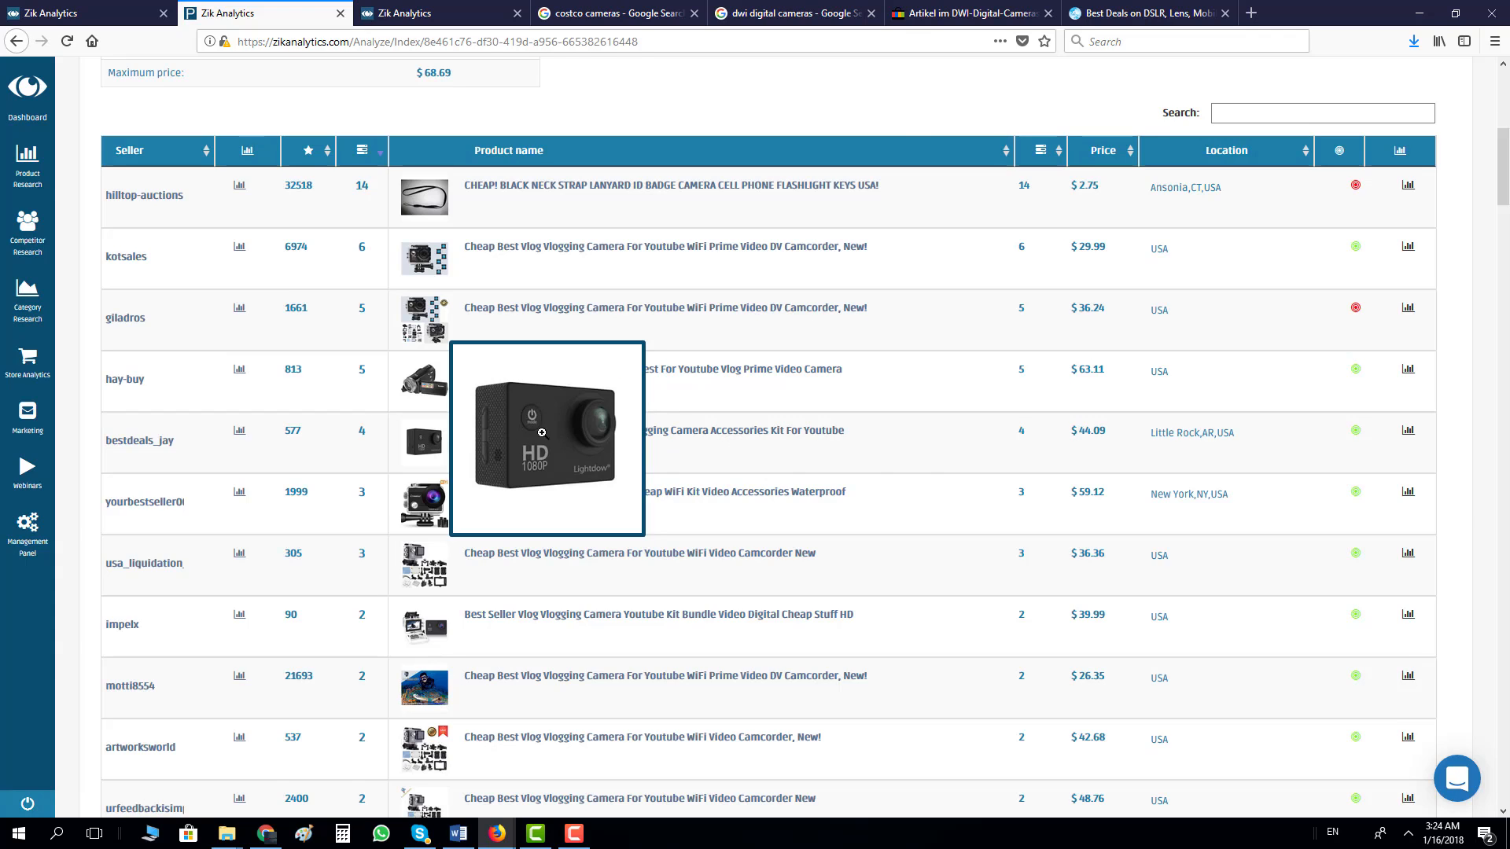
pyautogui.moveTo(841, 445); pyautogui.dragTo(472, 448)
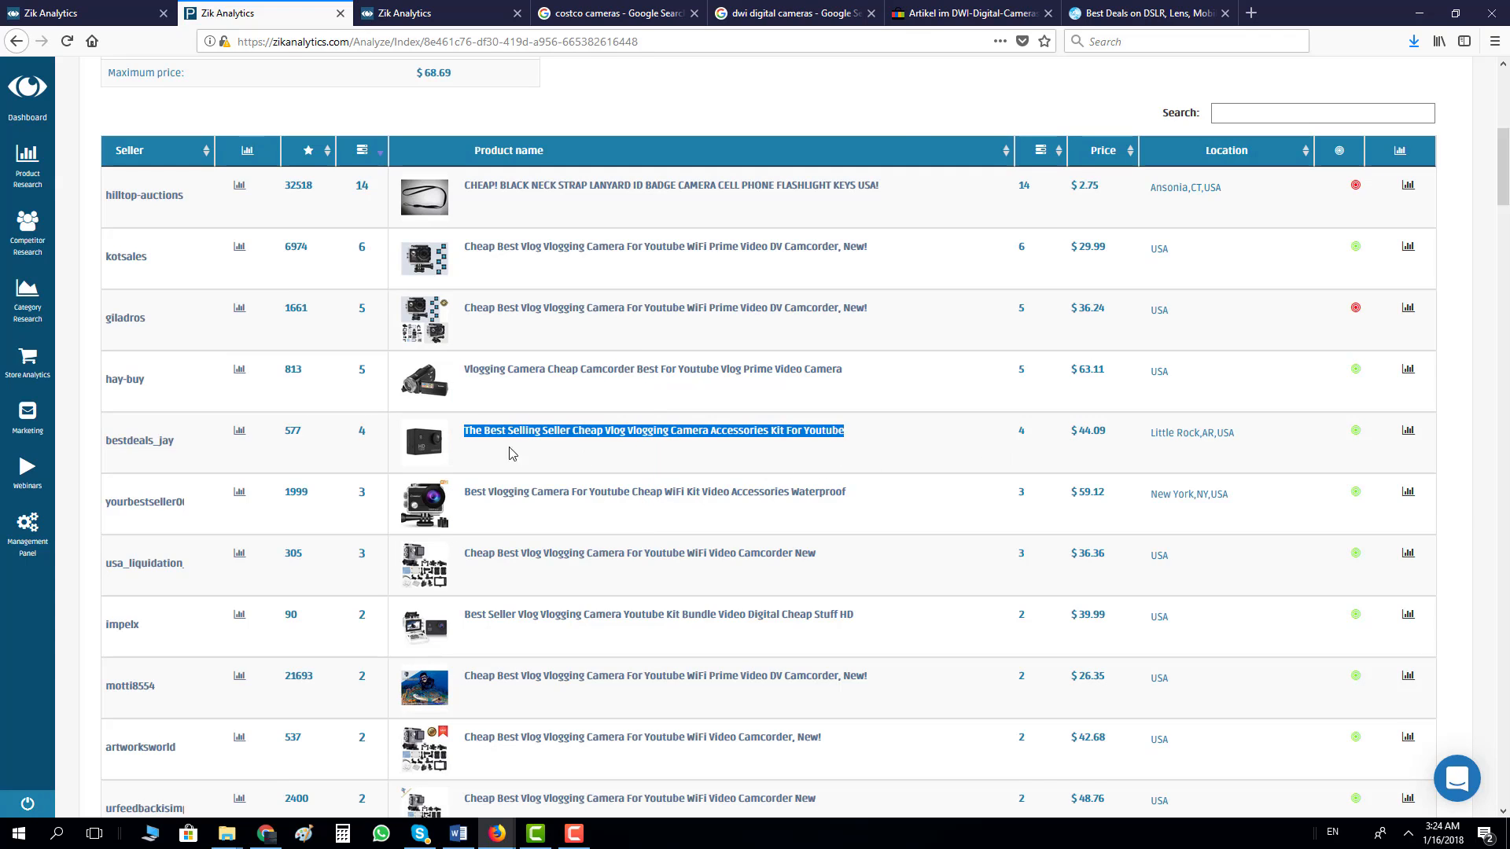
pyautogui.moveTo(1110, 445); pyautogui.dragTo(1082, 438)
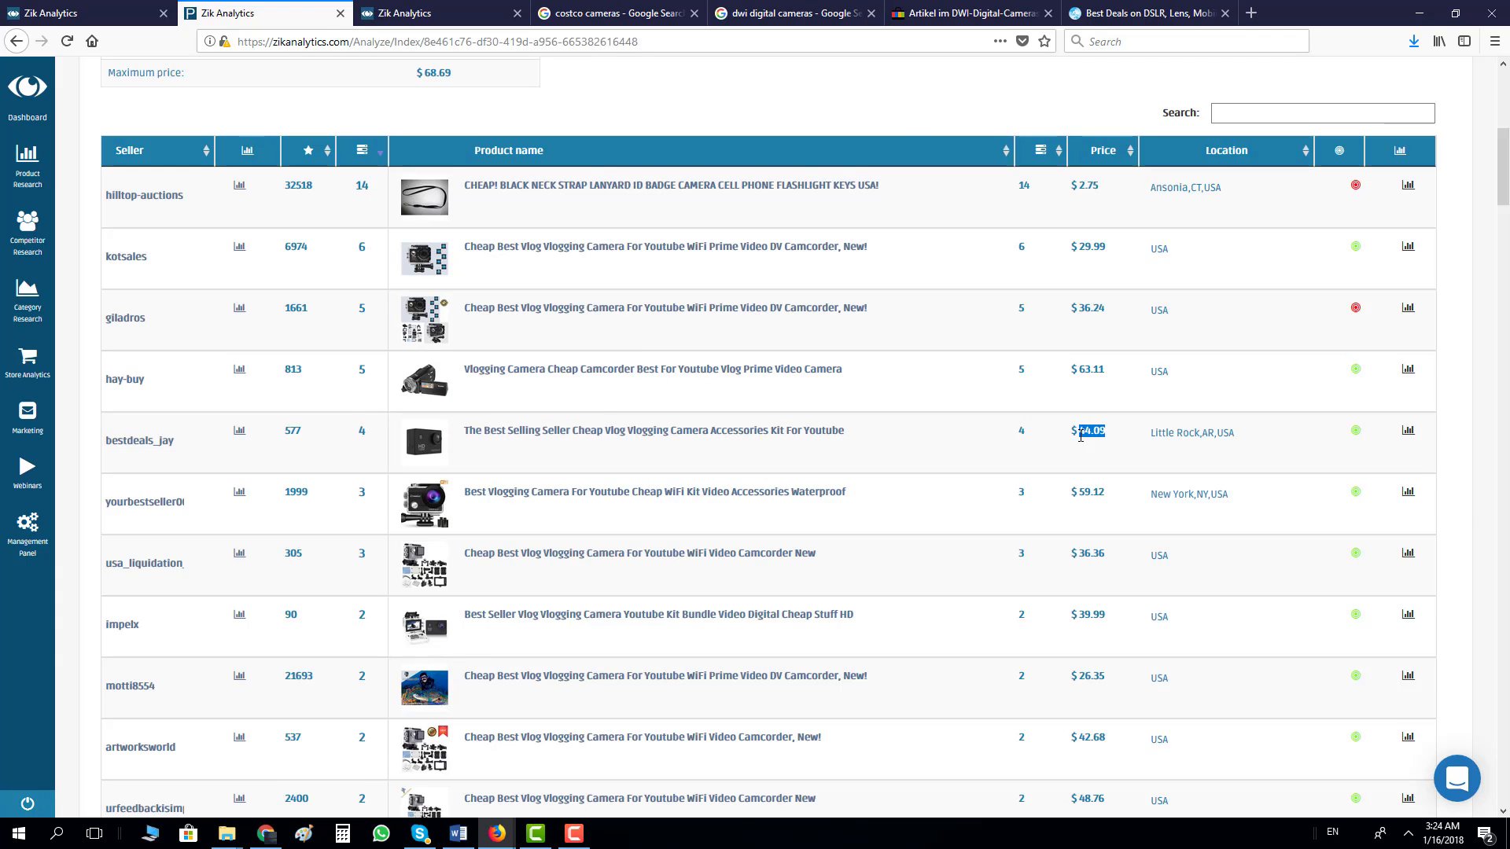
pyautogui.click(1033, 448)
pyautogui.moveTo(415, 445)
pyautogui.moveTo(1115, 435); pyautogui.dragTo(1071, 438)
pyautogui.click(81, 12)
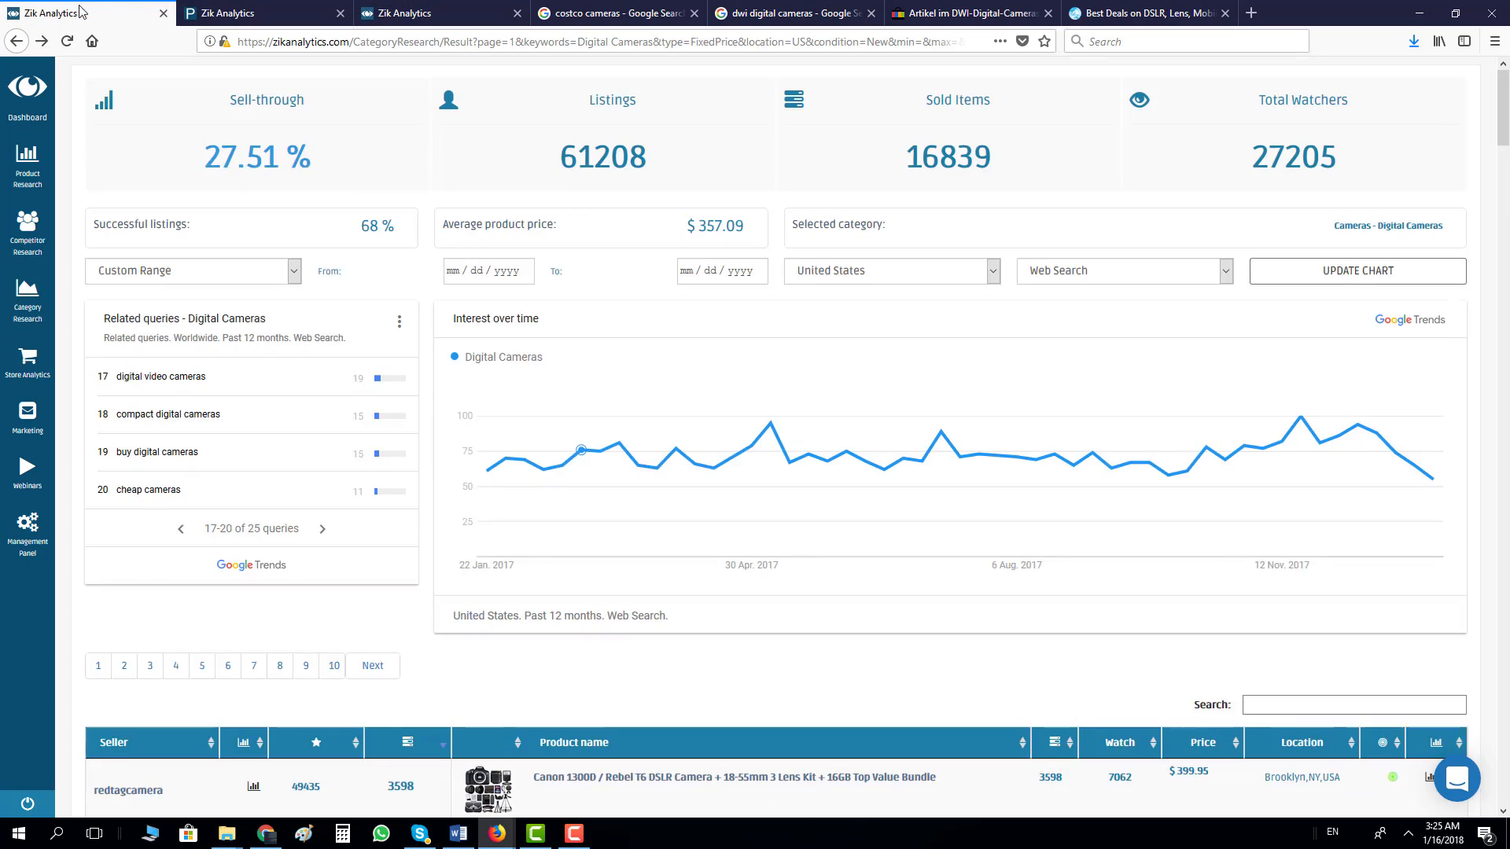